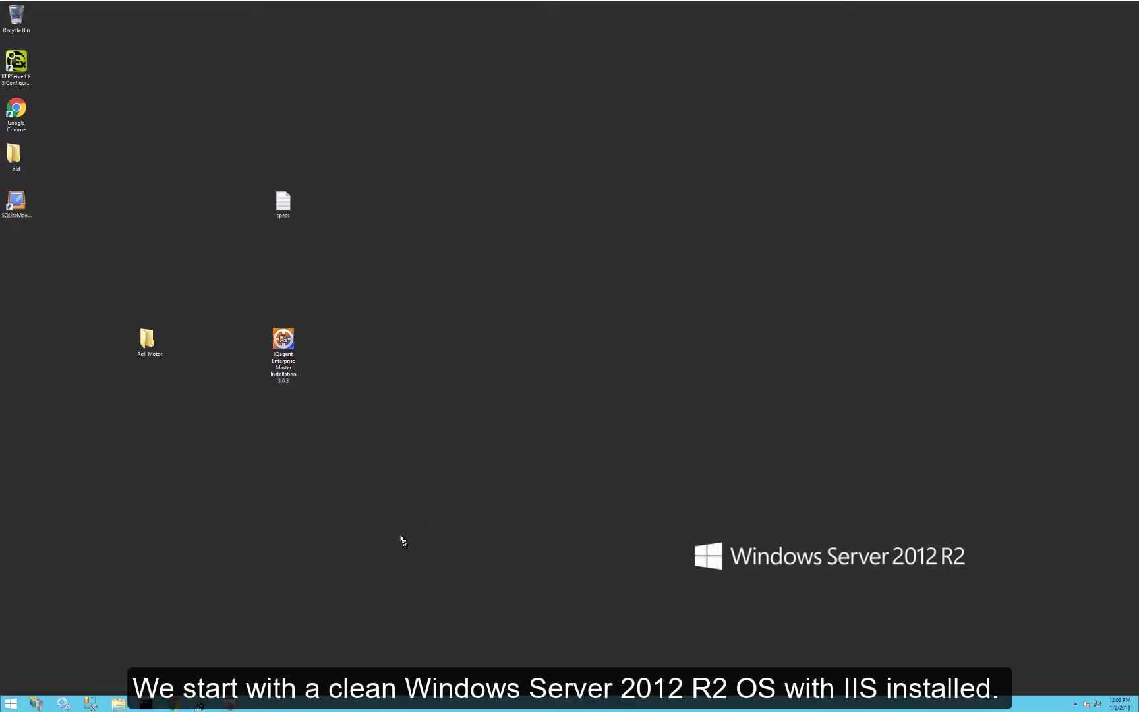
- Launch the iQagent installer, accept the licence, and install with default components, location and shortcut folder
click(284, 349)
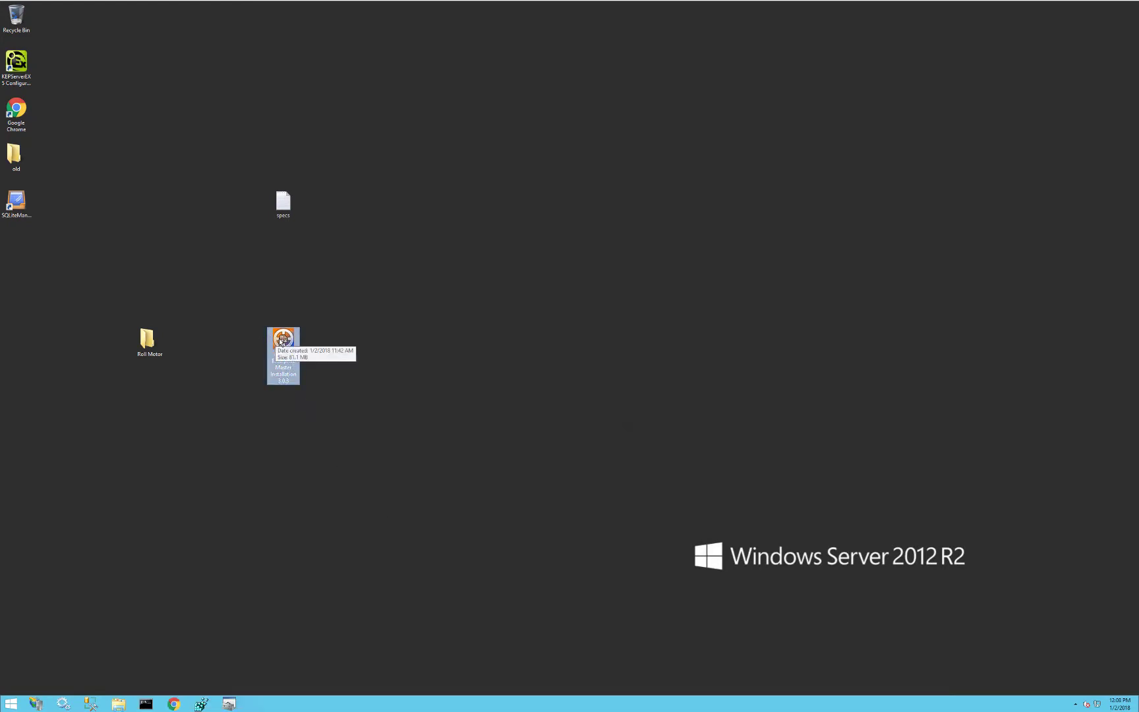
double_click(282, 340)
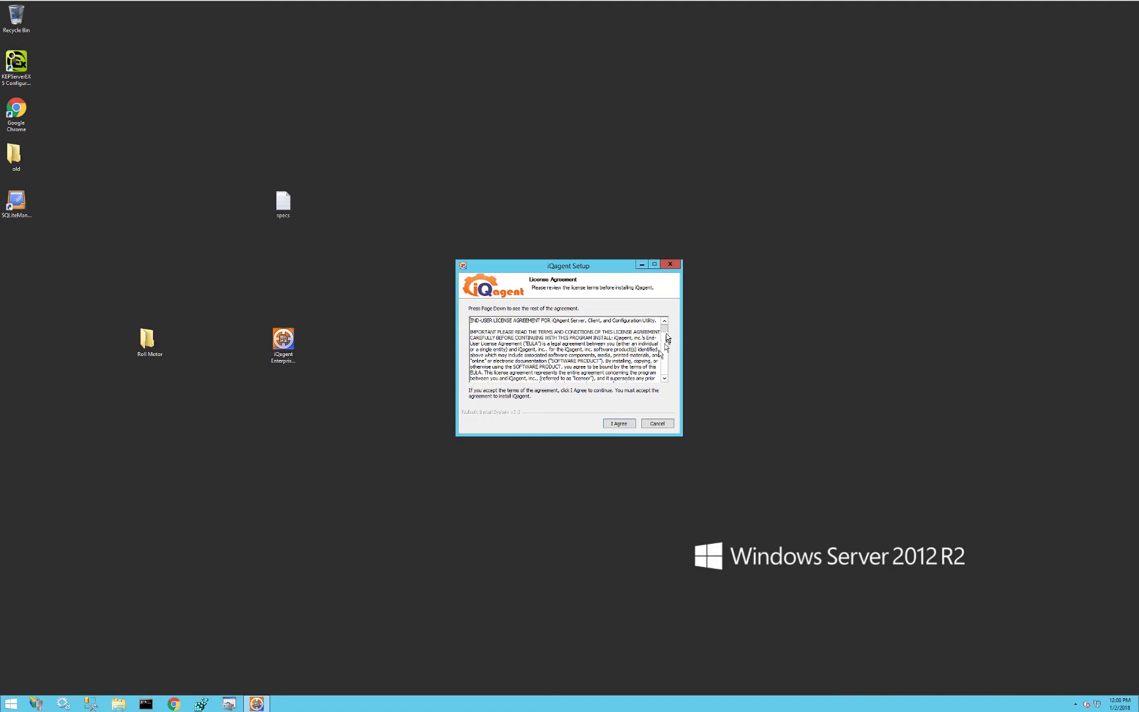
scroll(665, 349, down, 3)
click(612, 424)
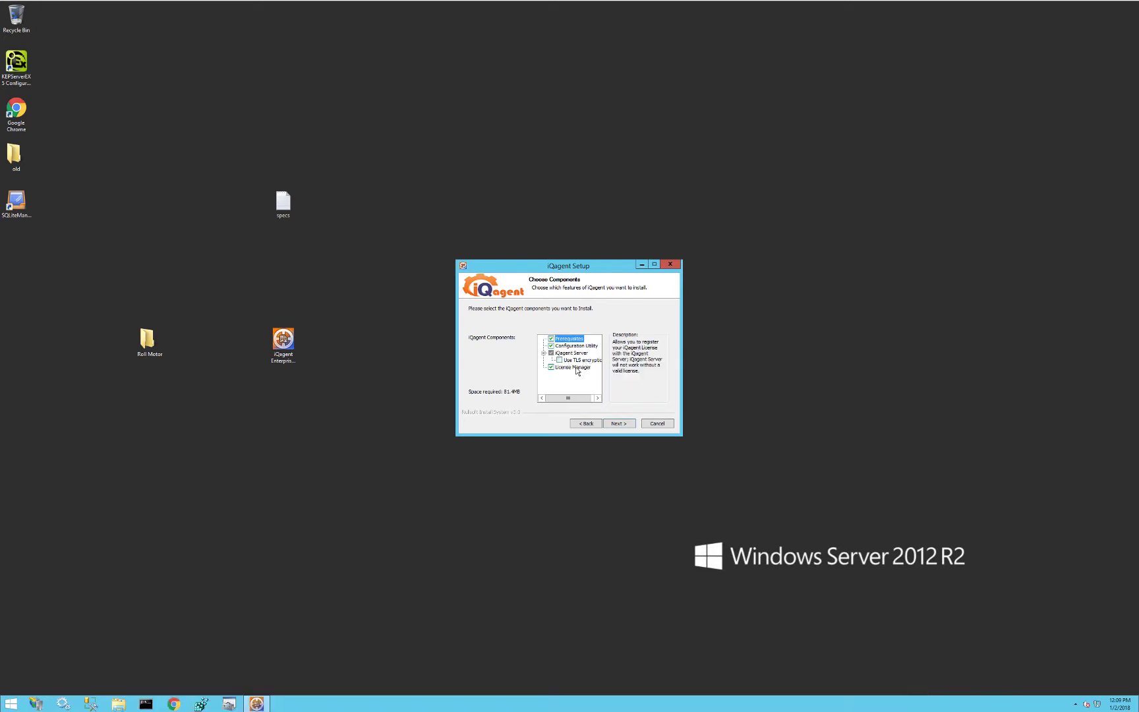
click(613, 423)
click(622, 423)
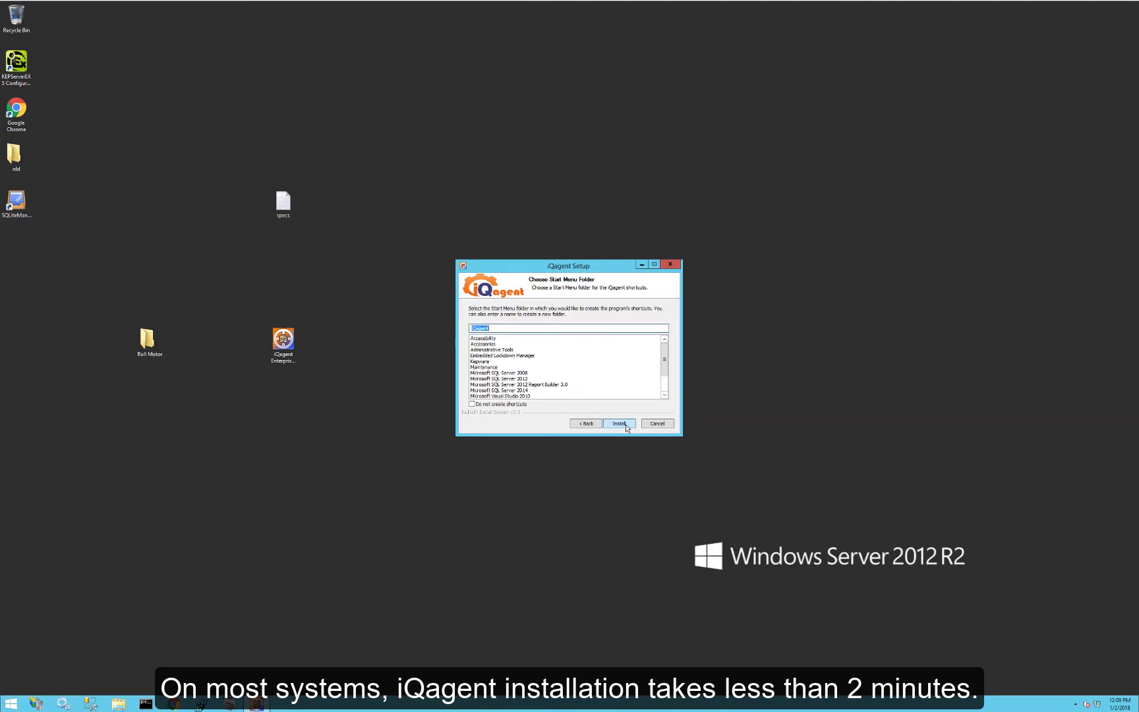
click(625, 426)
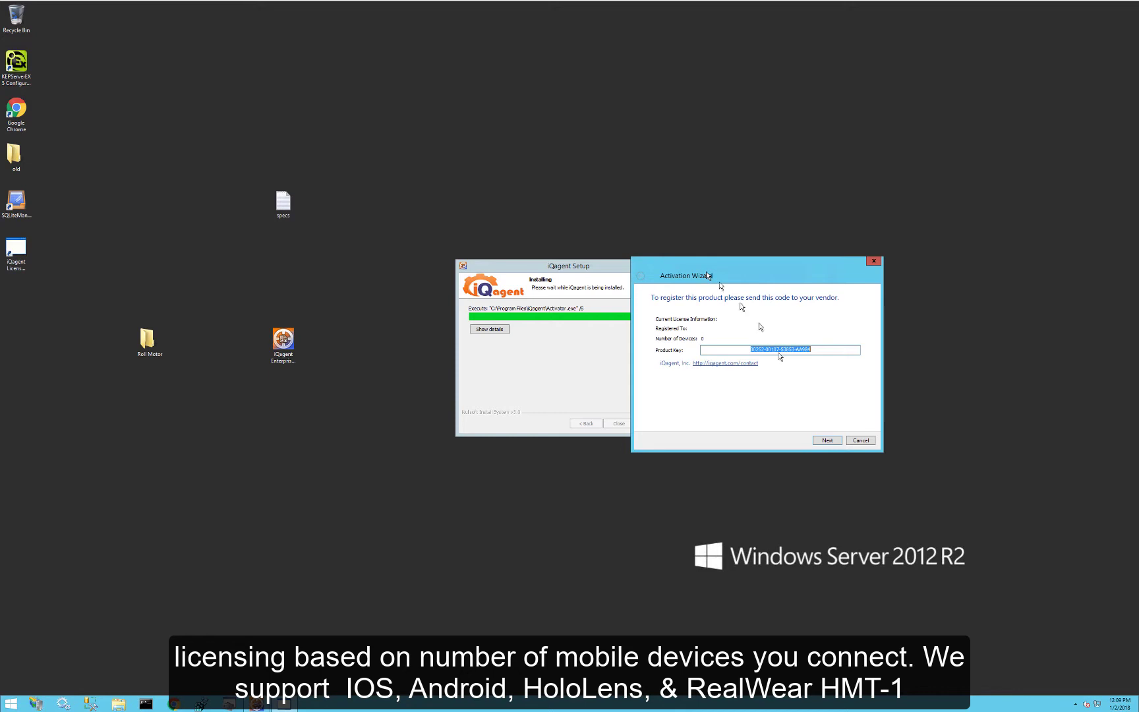
- Skip license activation and close the finished installer
click(817, 351)
click(824, 440)
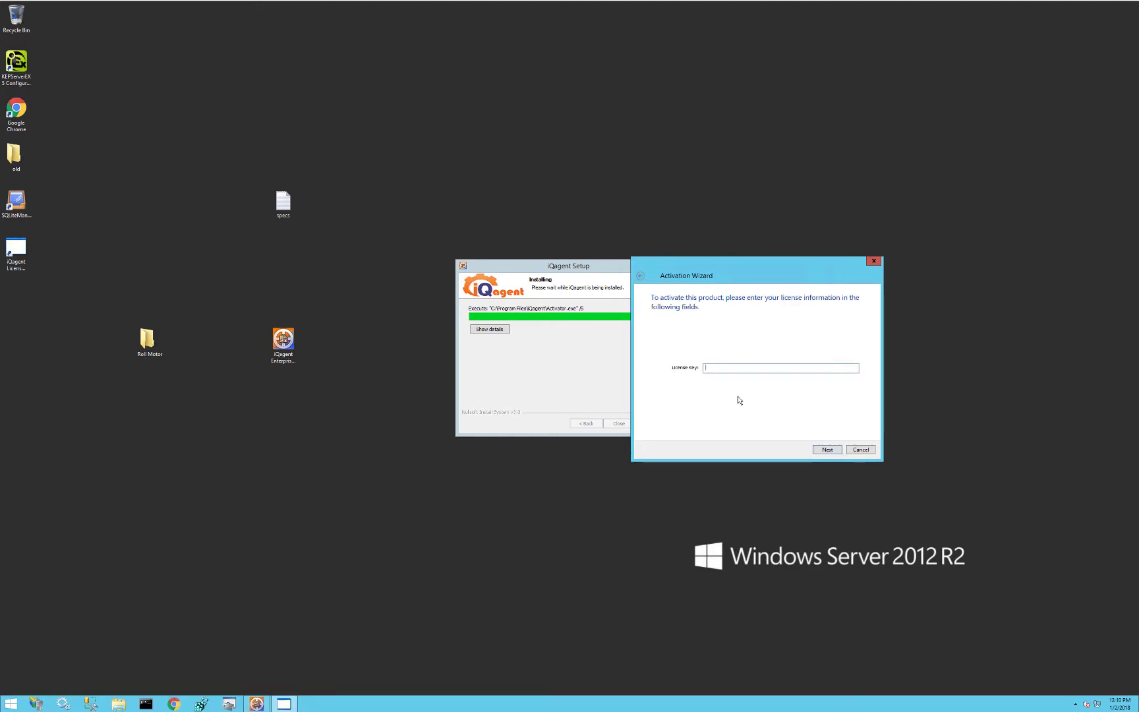
click(858, 450)
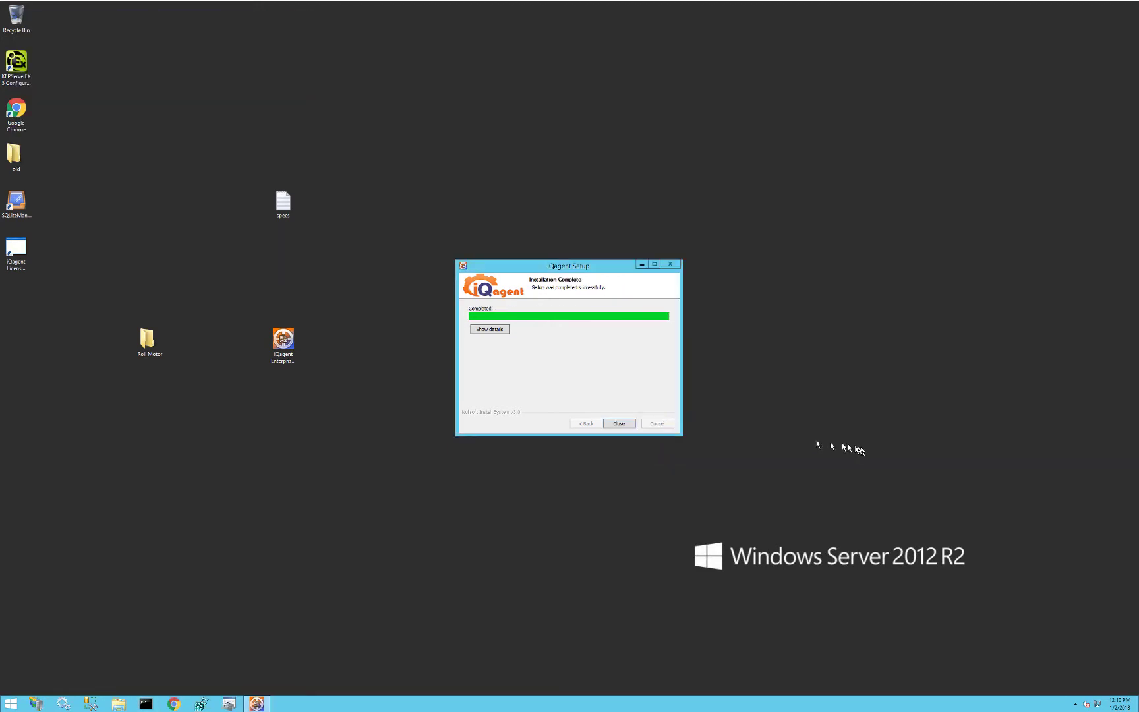
click(613, 424)
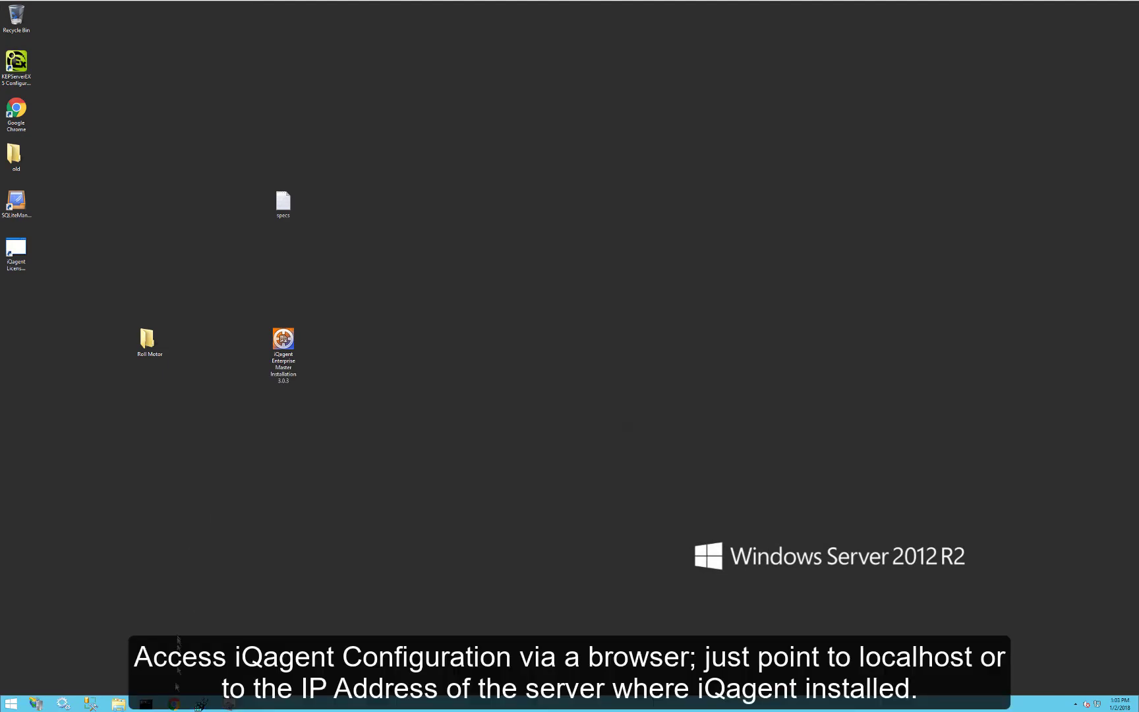
- Load the configuration utility at localhost in Chrome and add a Production group under Home
click(173, 704)
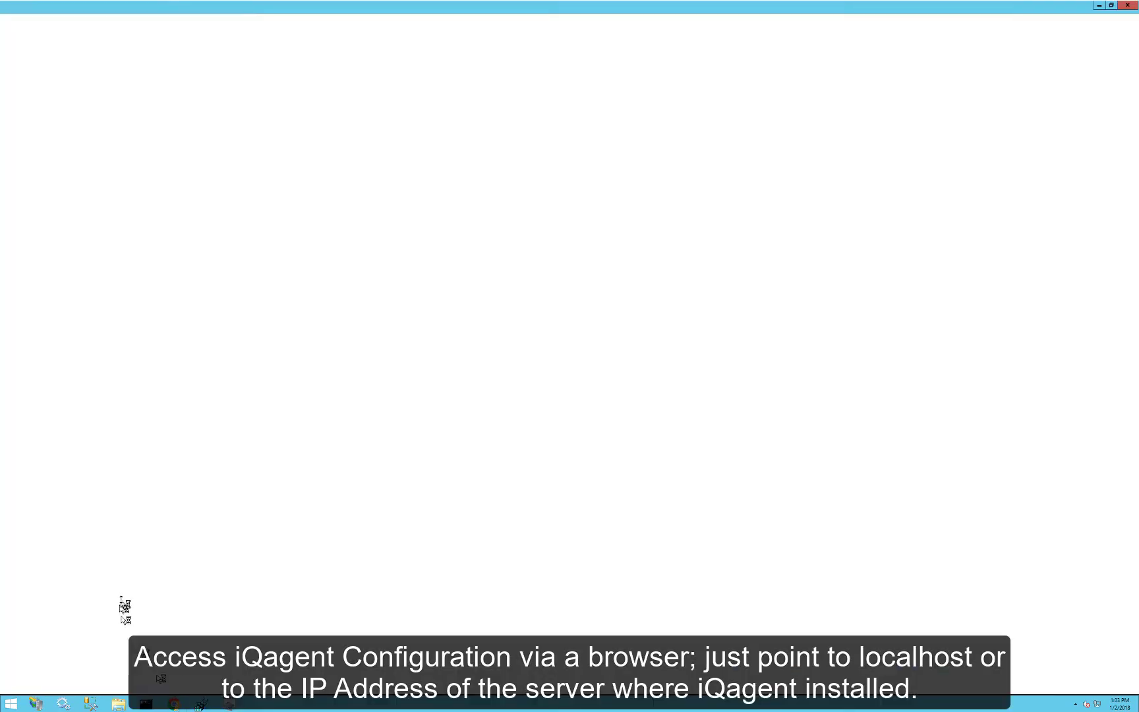
text(localhost)
key(Return)
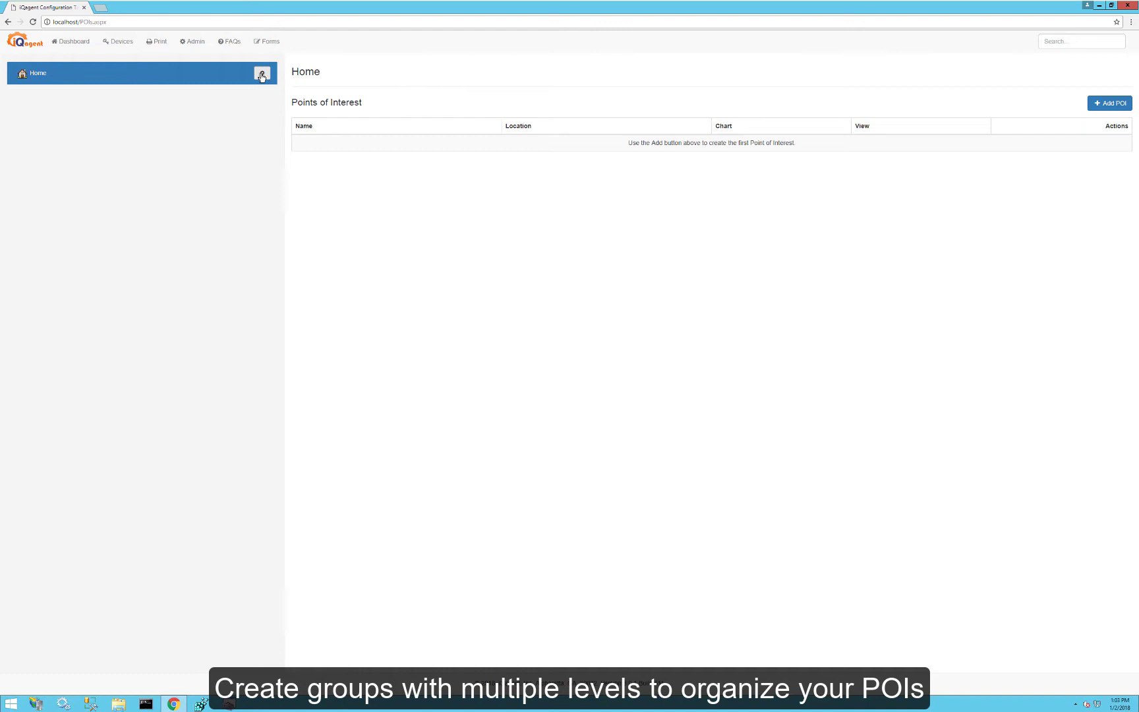
click(261, 73)
click(250, 90)
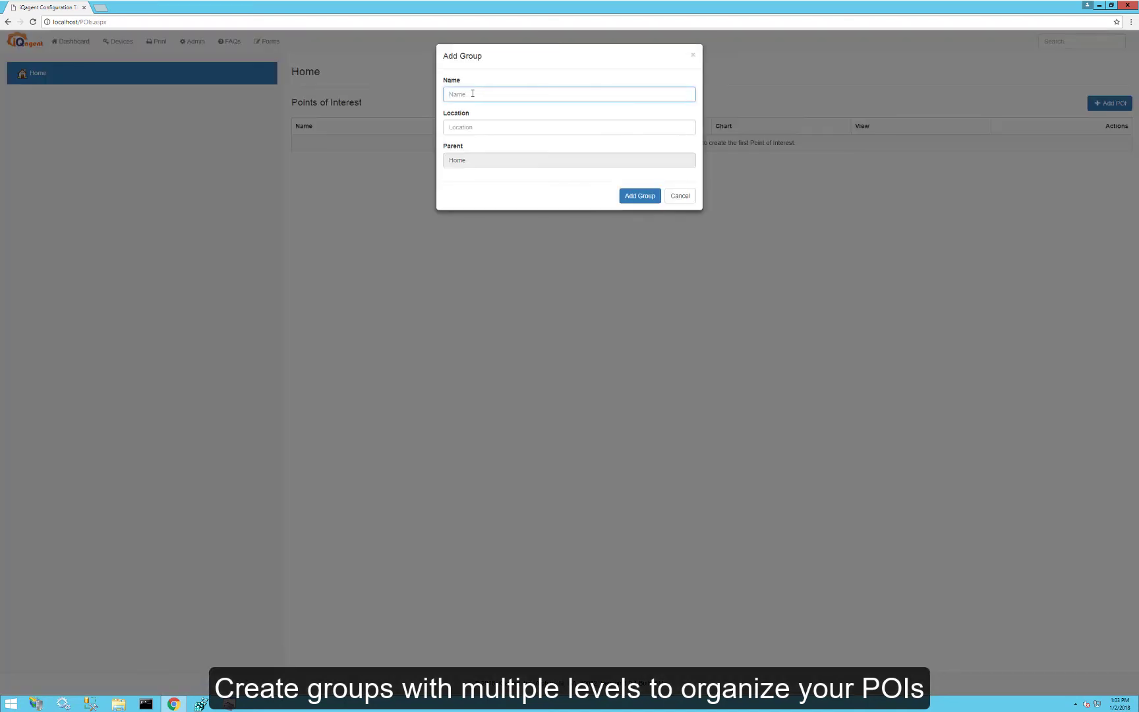
text(H)
text(roduction)
click(639, 195)
- Add a Motors subgroup inside Production and open it
click(261, 96)
click(226, 112)
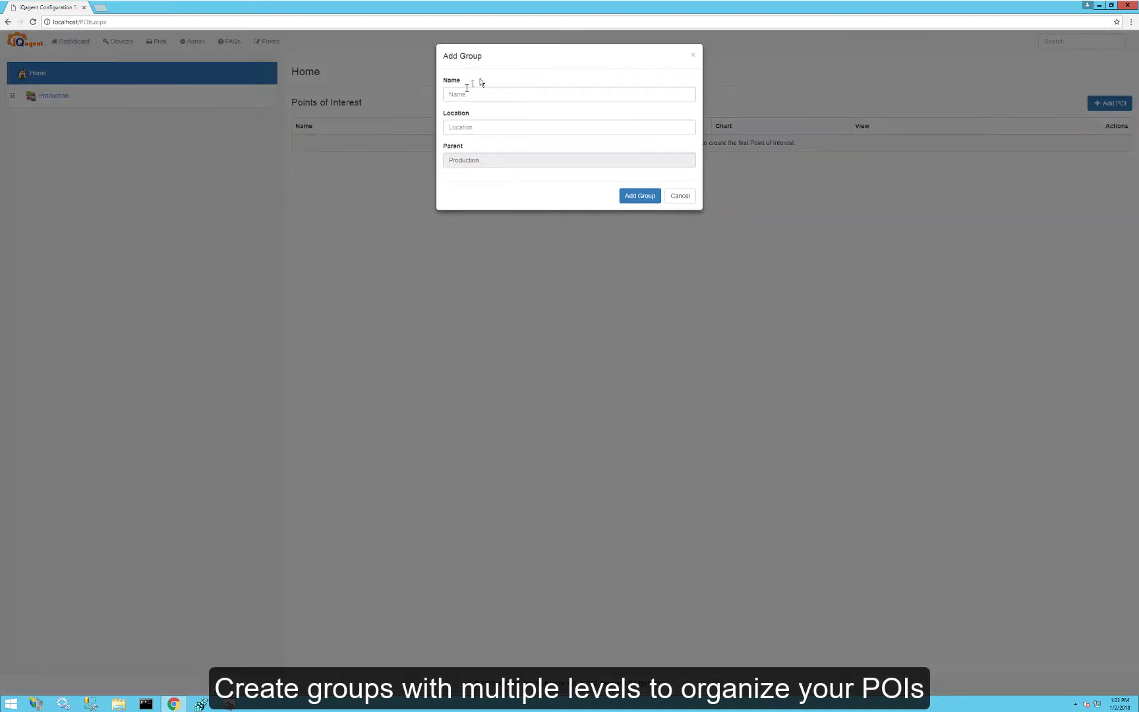
text(Motors)
click(639, 195)
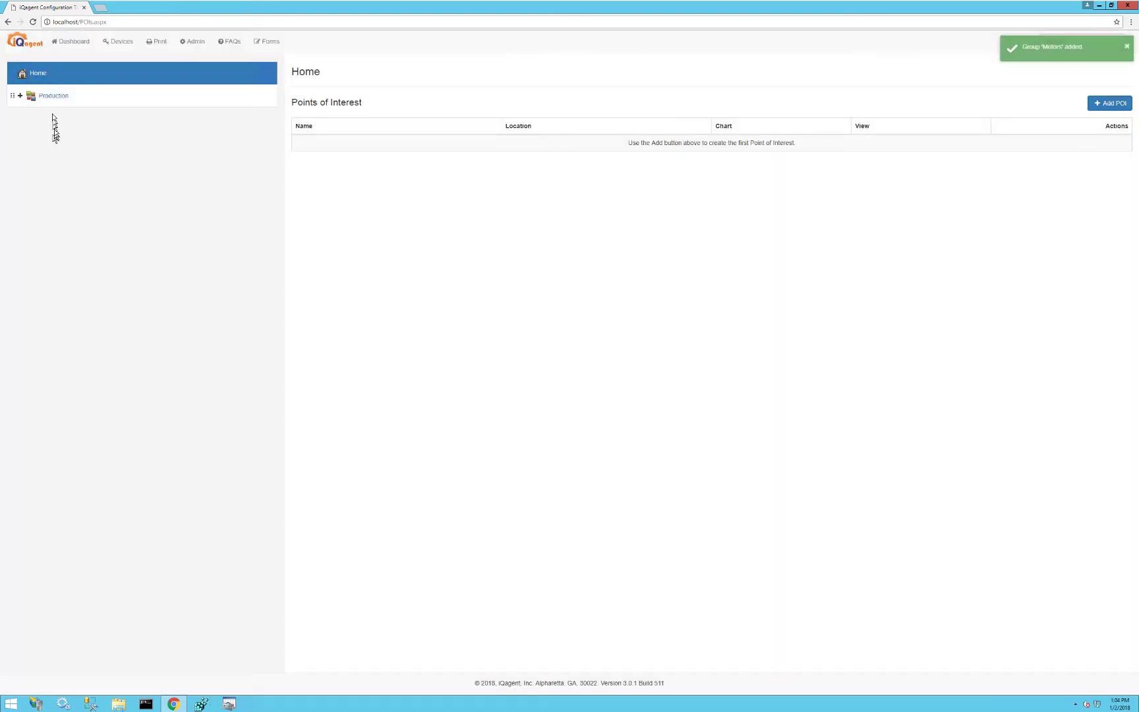
click(50, 98)
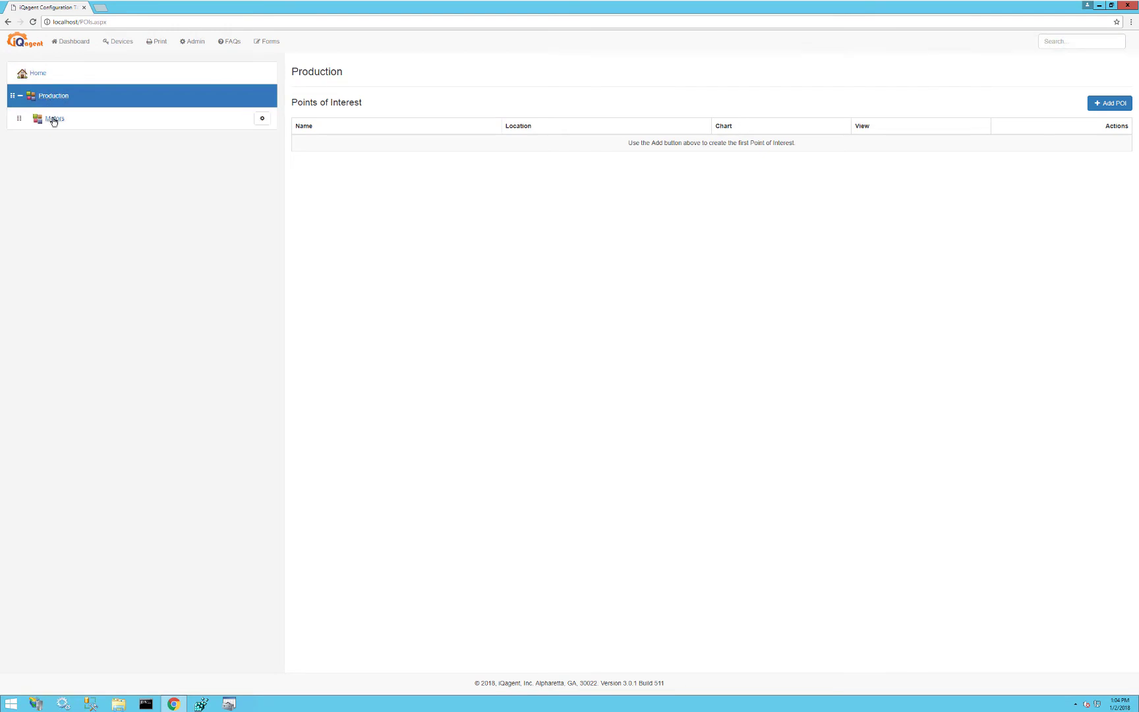
click(54, 119)
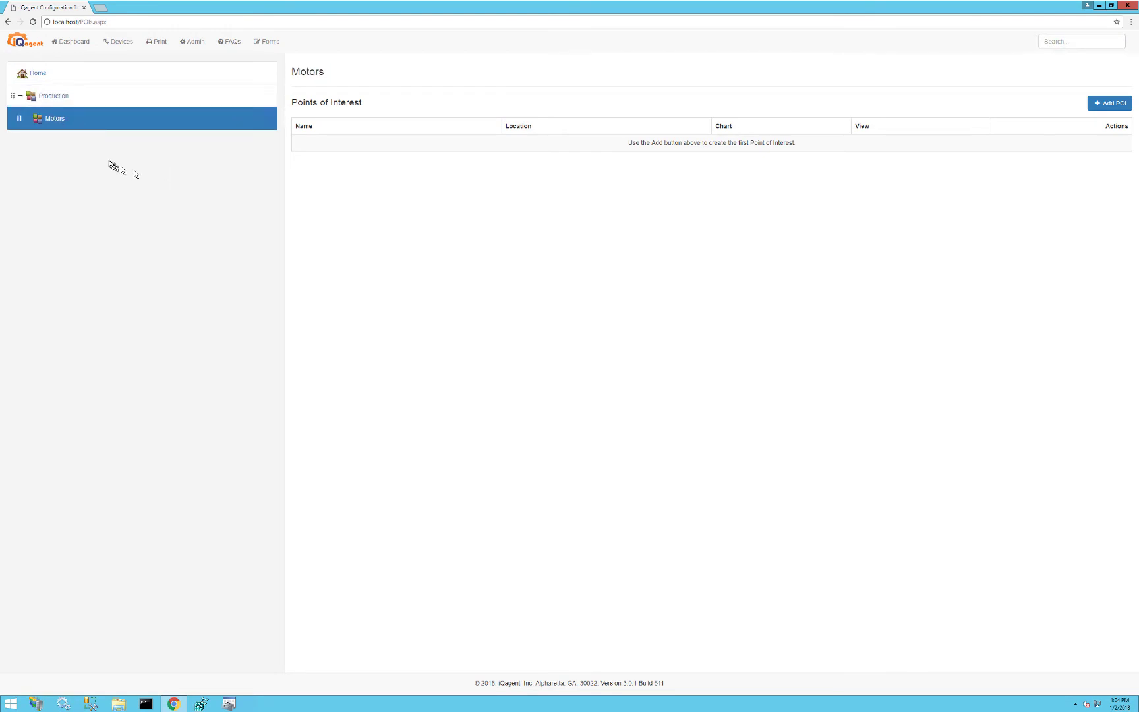
mouse_move(53, 121)
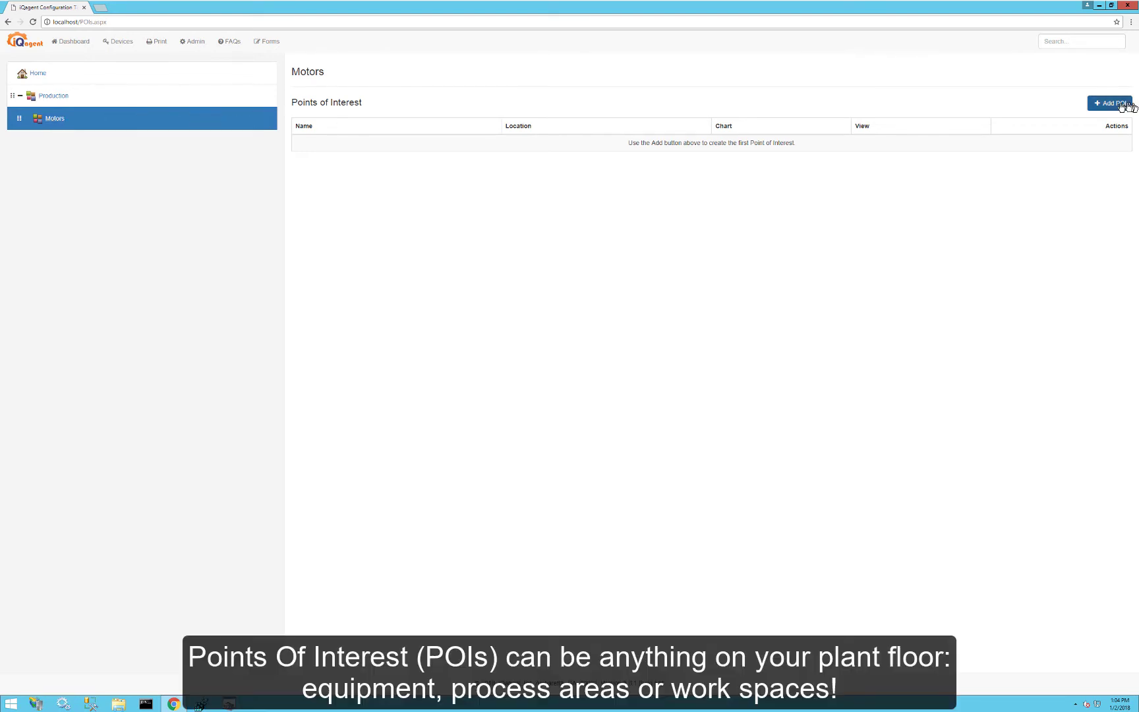
- Add the Incoming Bank Motor point of interest with location 'Line 1' and open it for editing
click(1120, 104)
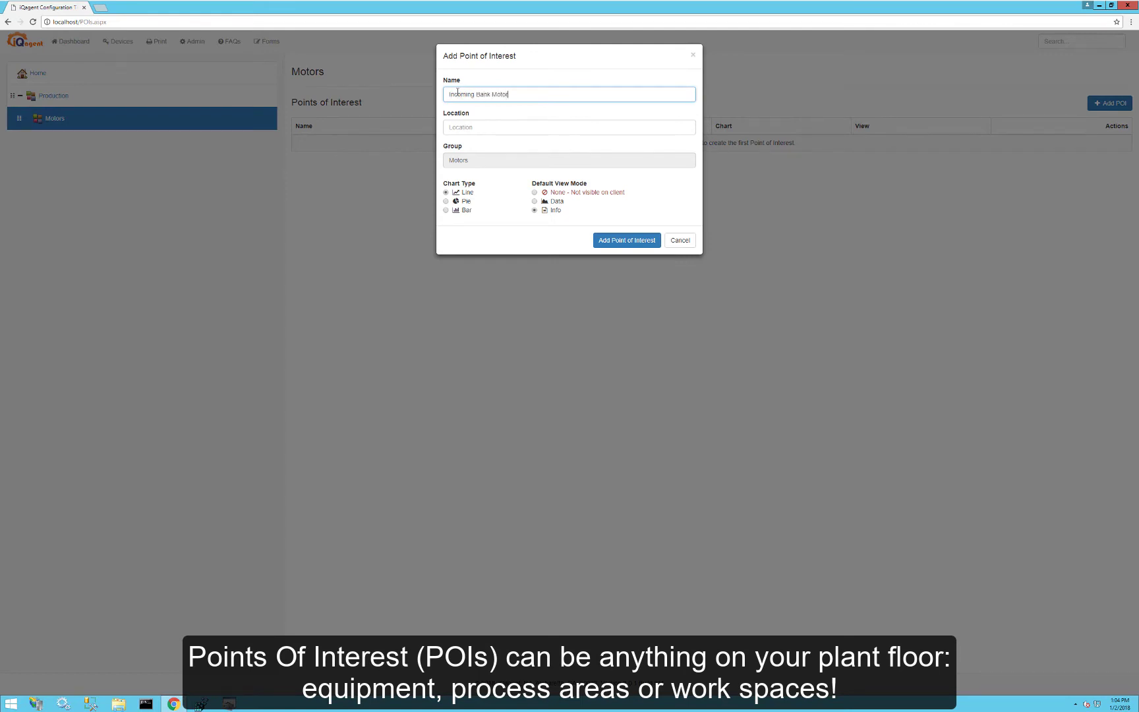
click(460, 127)
text(Line 1)
click(626, 240)
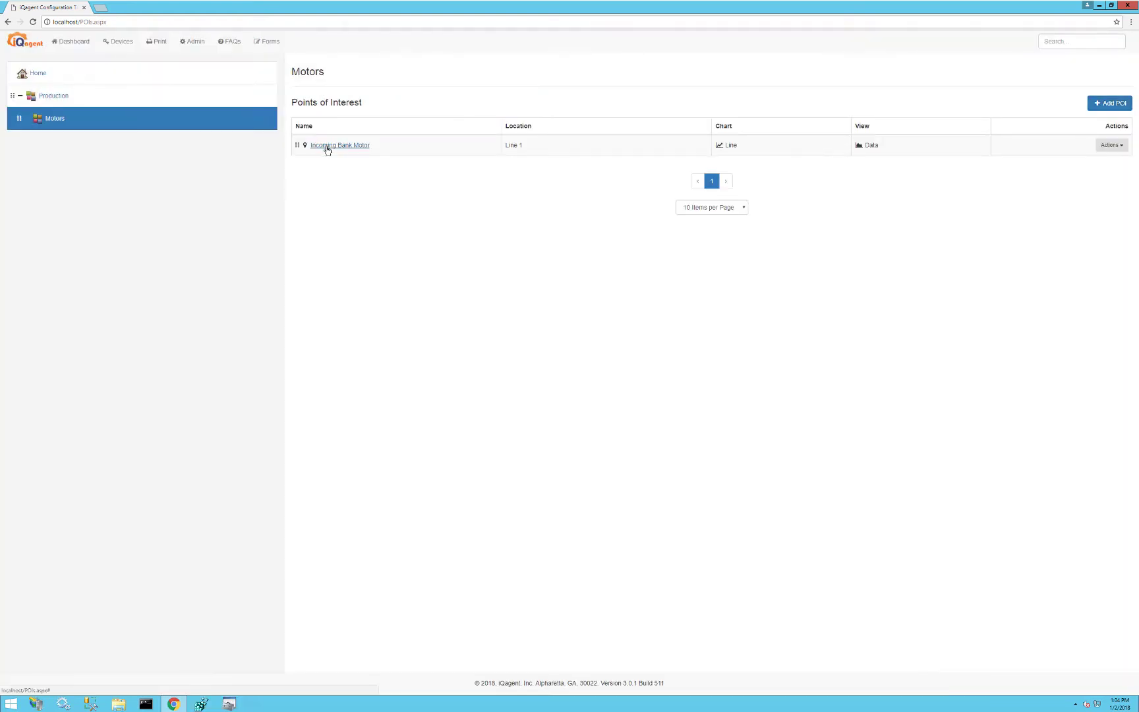
click(340, 145)
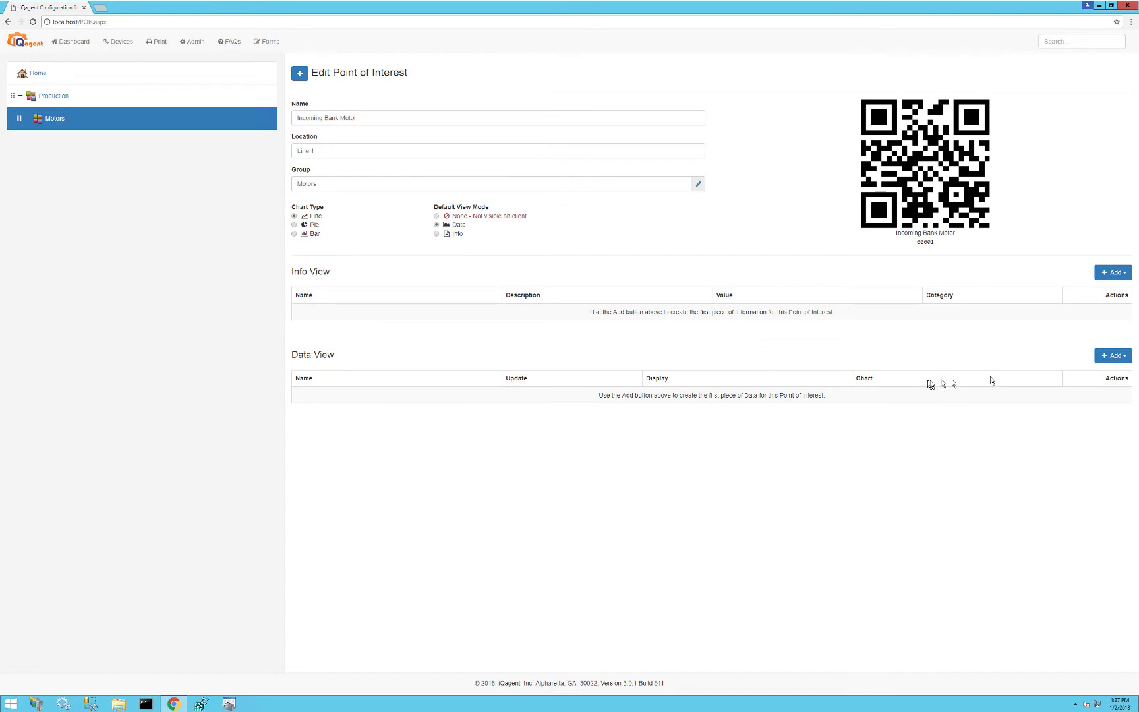
- Add an OPC data source from the local KEPServerEX and browse to Channel1 > Production > Motors
click(1112, 355)
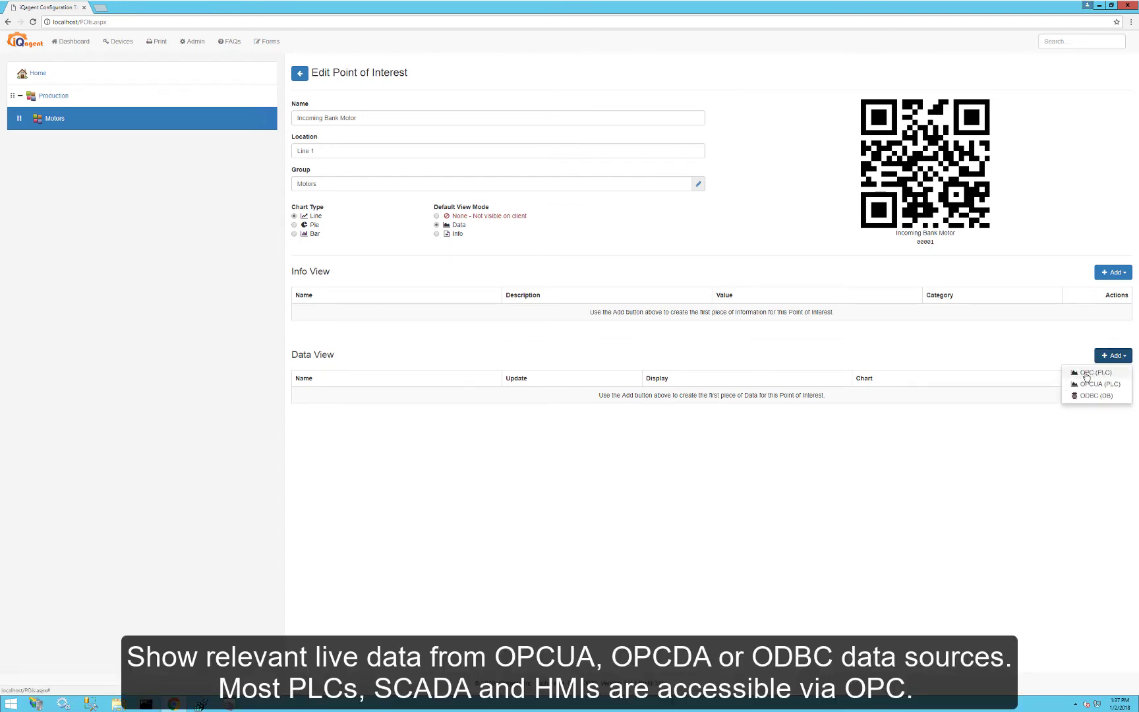
click(1087, 373)
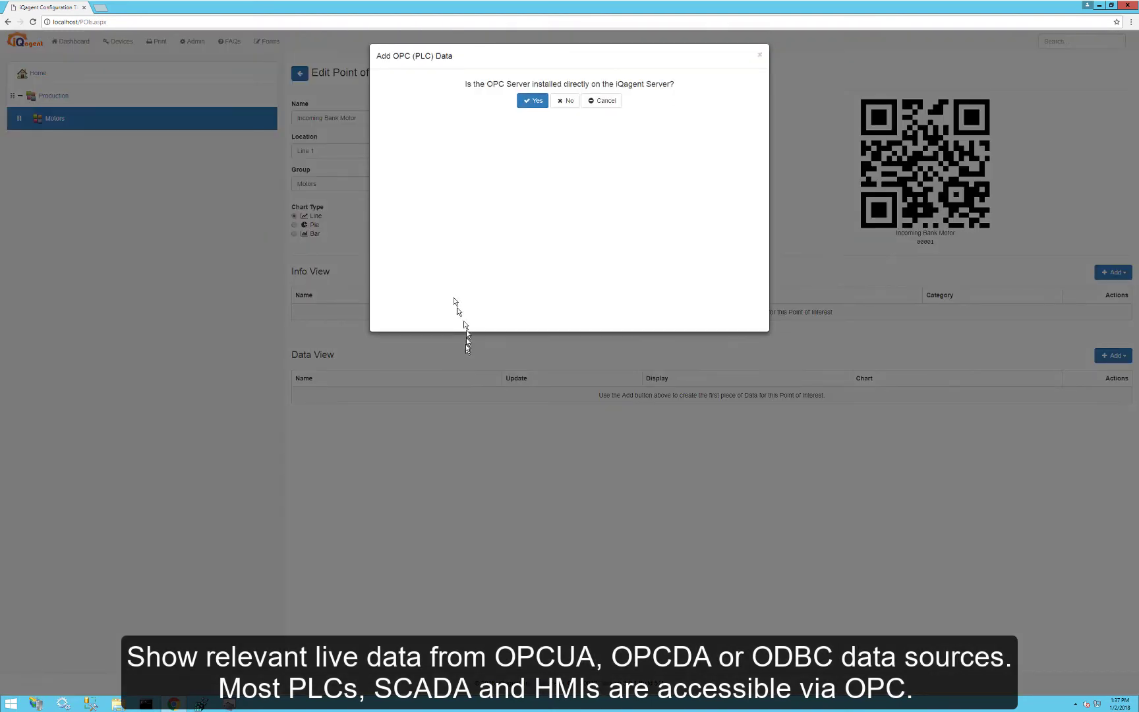
click(535, 102)
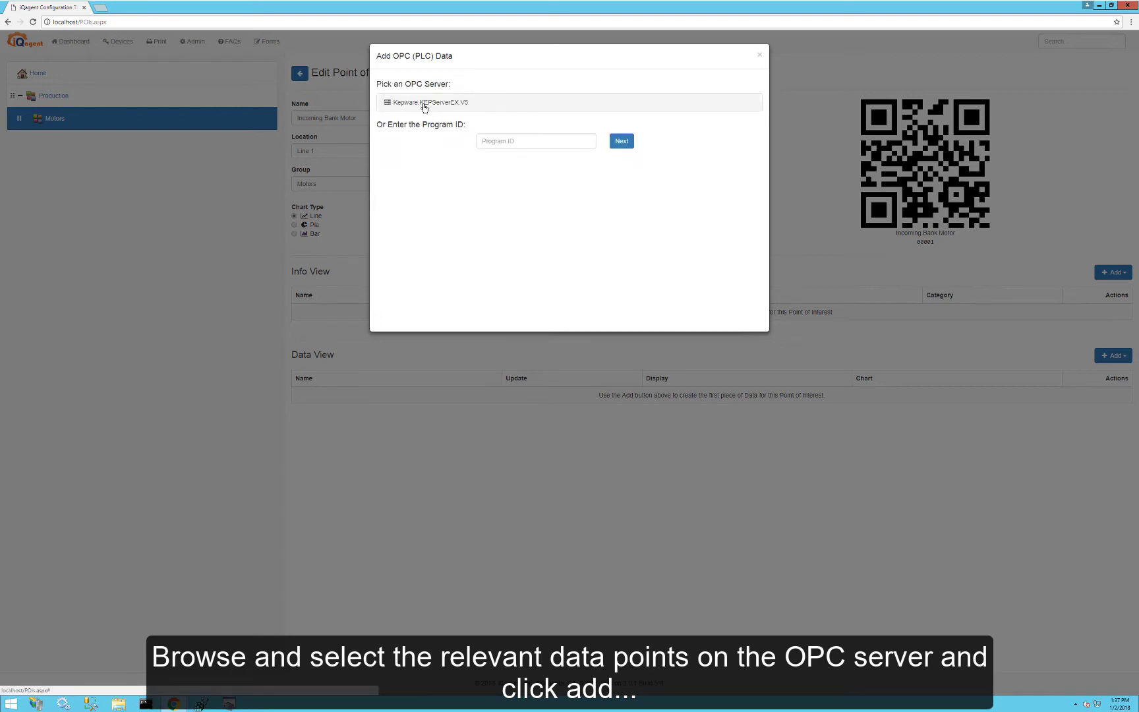
click(424, 105)
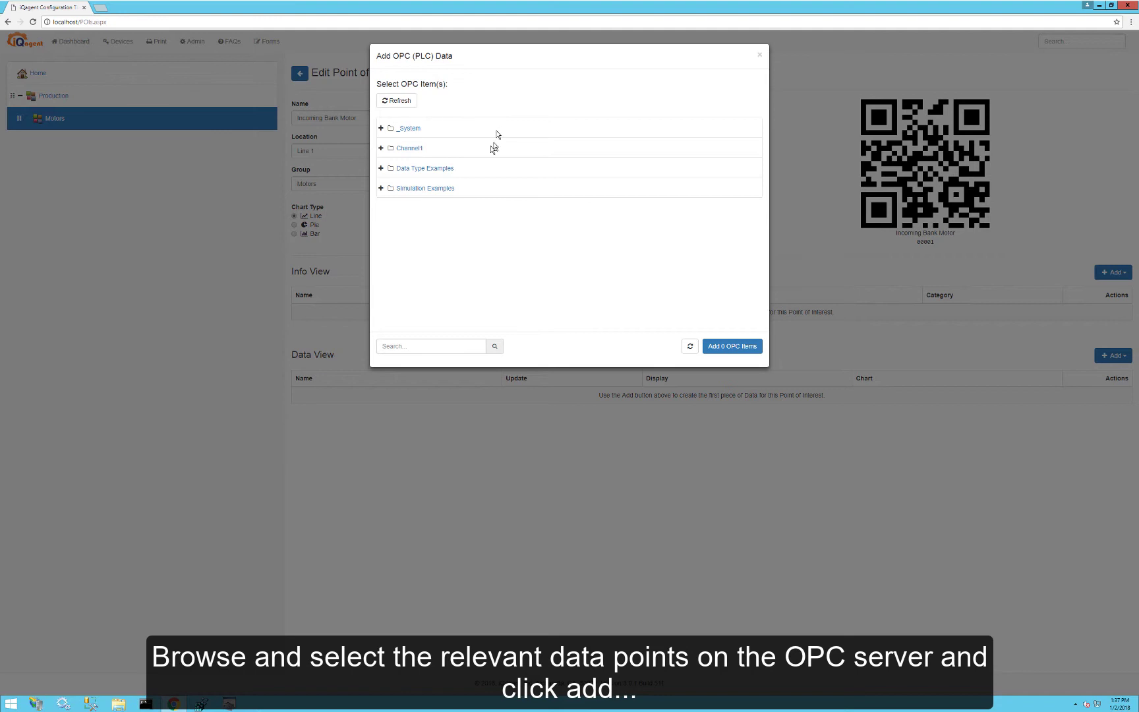
click(428, 149)
click(425, 248)
click(425, 268)
- Add the Current, ETM, Roll Lock and Speed tags as data points
scroll(432, 263, down, 2)
click(433, 155)
click(429, 175)
click(435, 194)
click(432, 214)
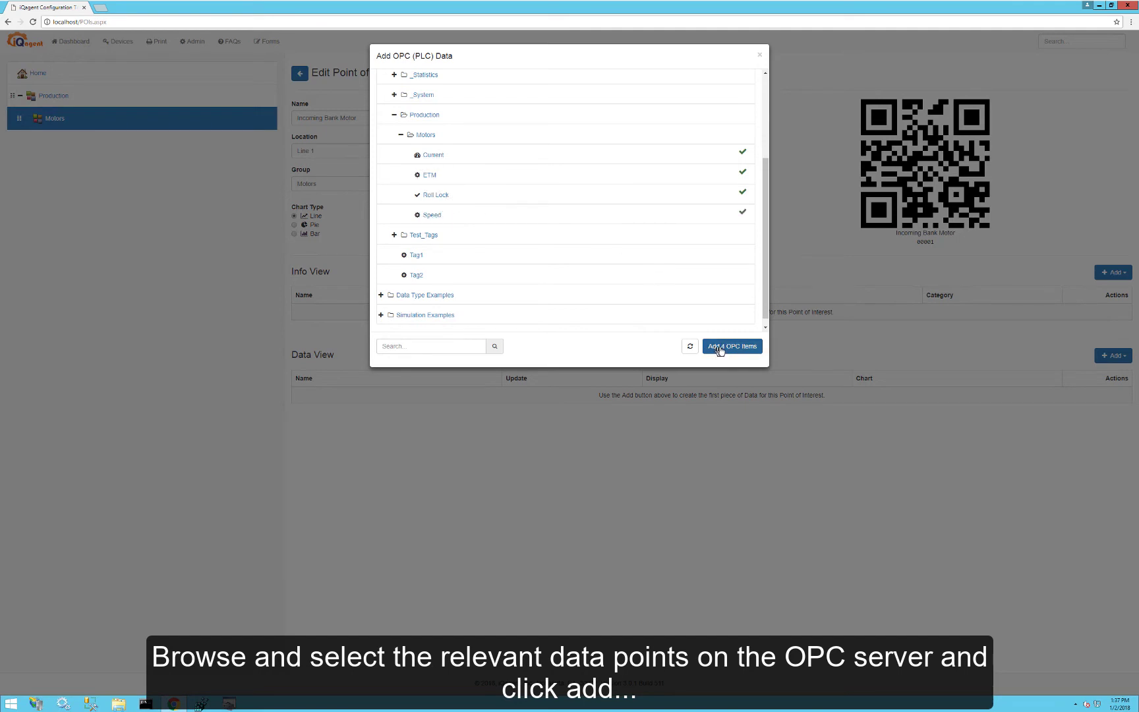
click(721, 348)
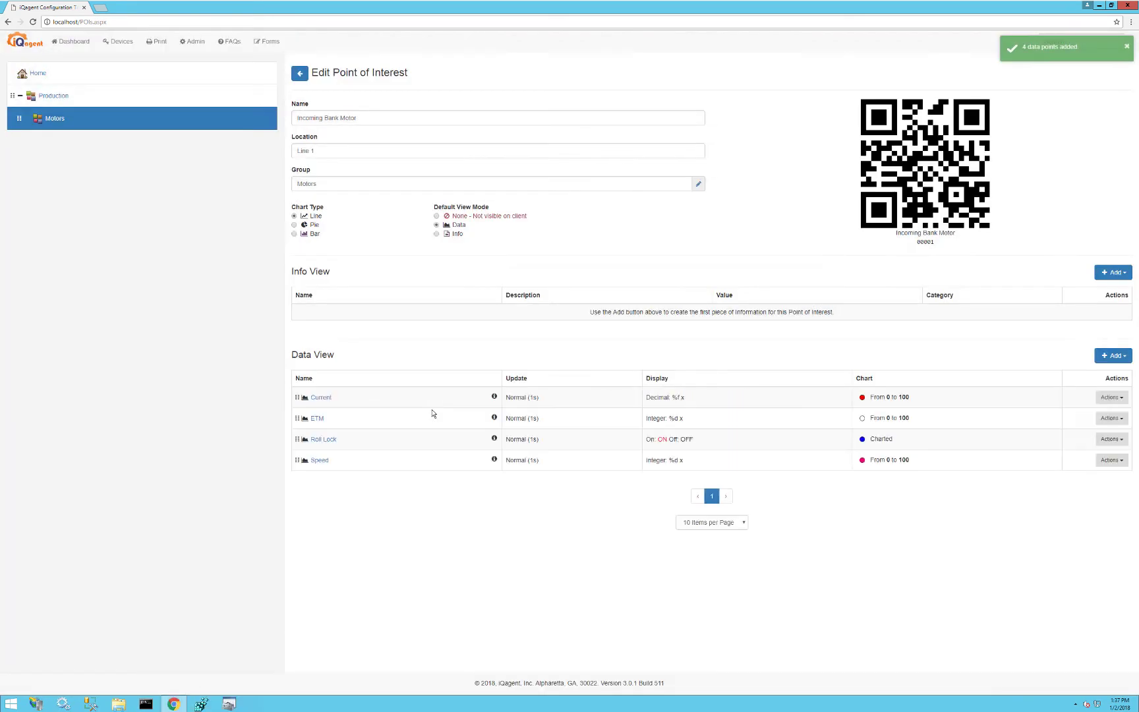
- Set the Current item's units to Amps, chart colour to orange and high range to 3
click(323, 398)
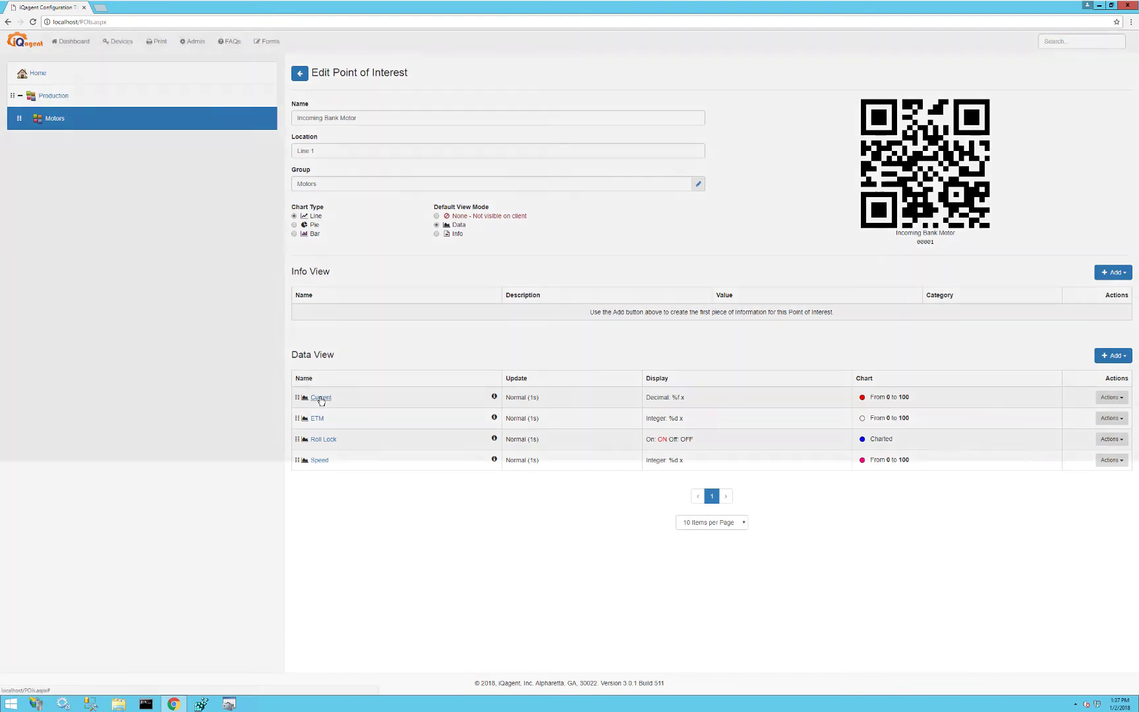
click(542, 226)
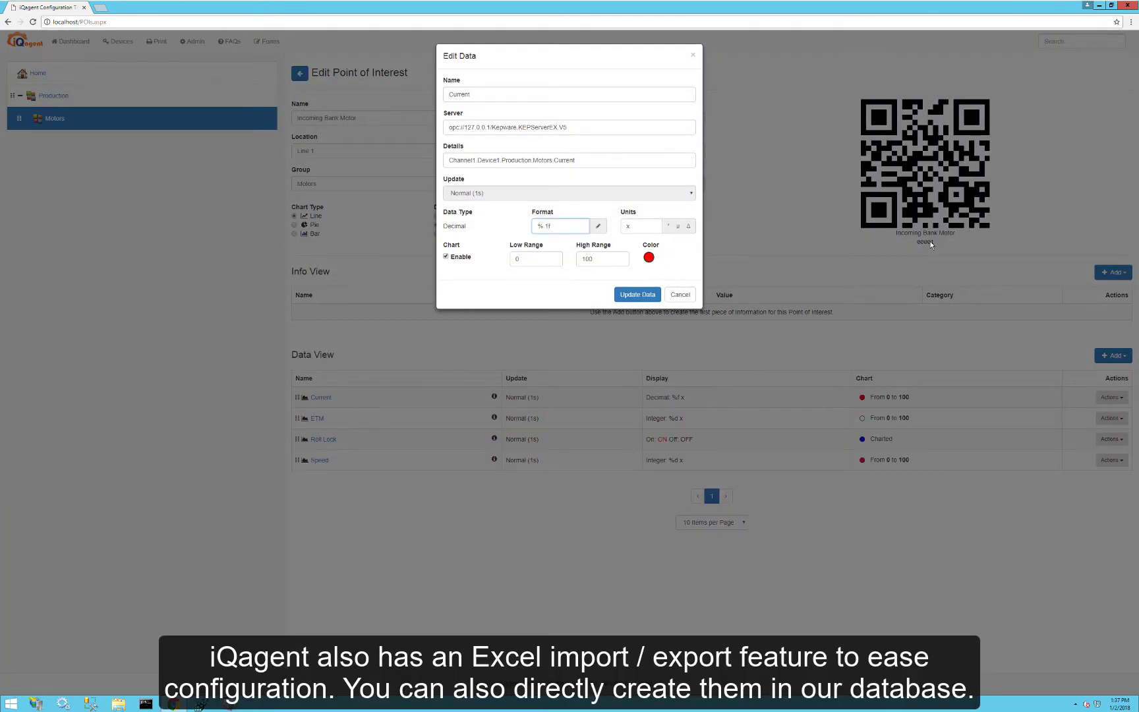
double_click(636, 224)
click(649, 257)
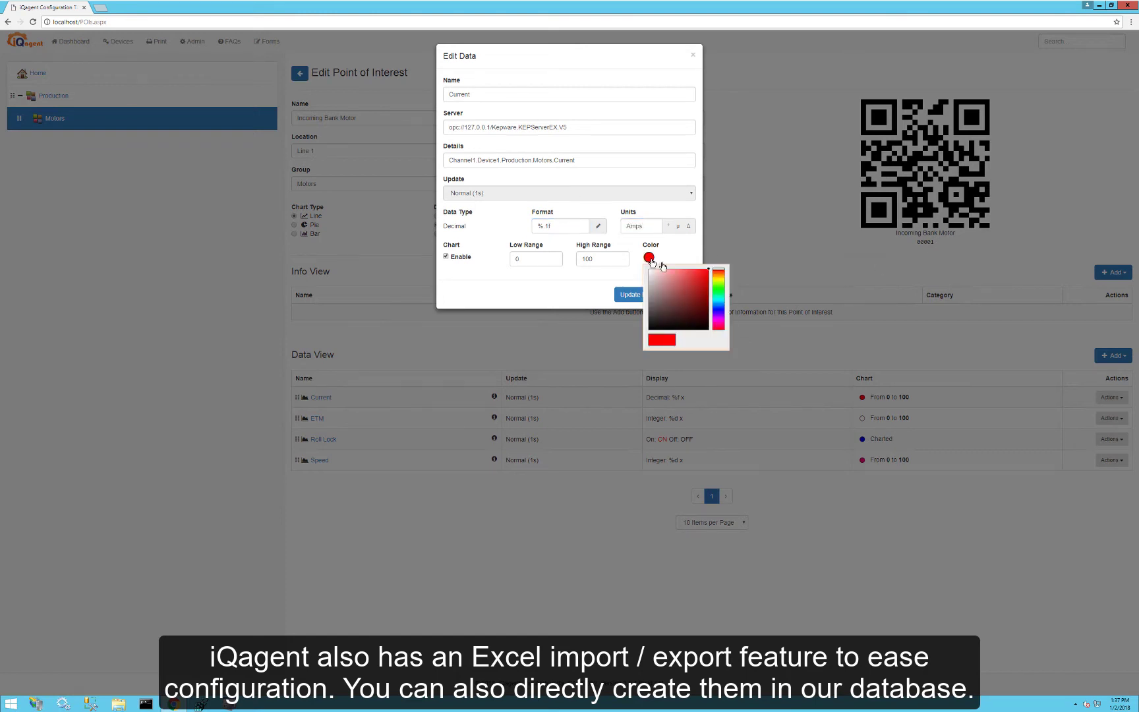
click(718, 274)
drag(604, 259, 570, 255)
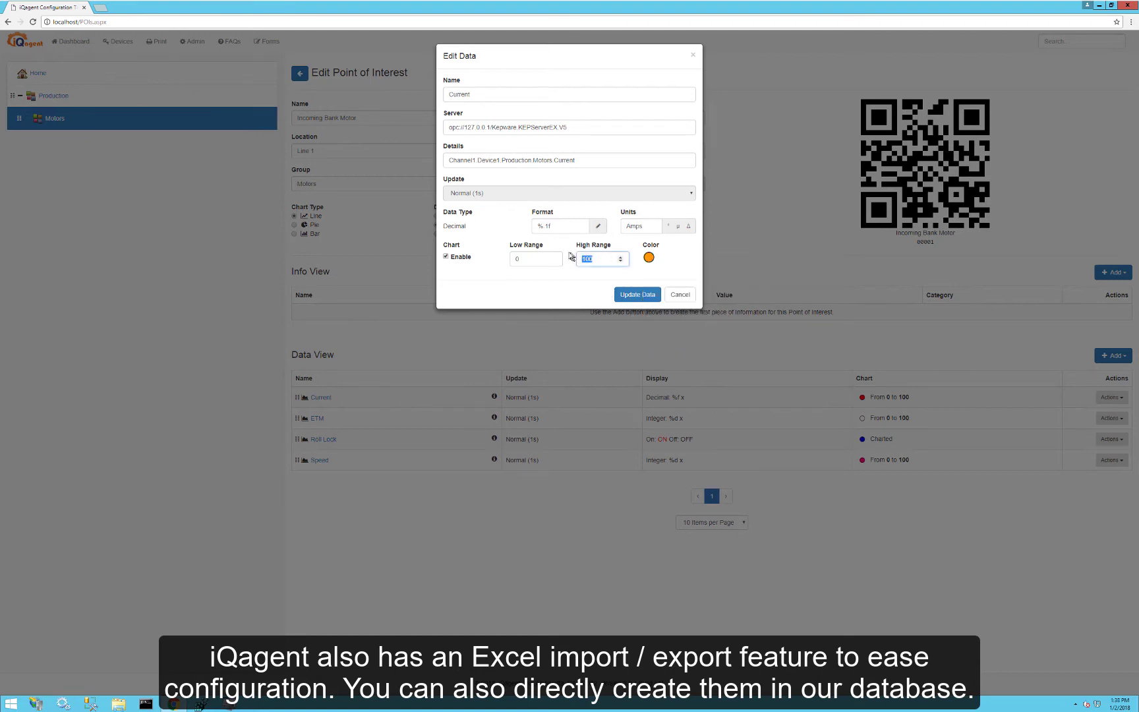
text(3)
click(636, 294)
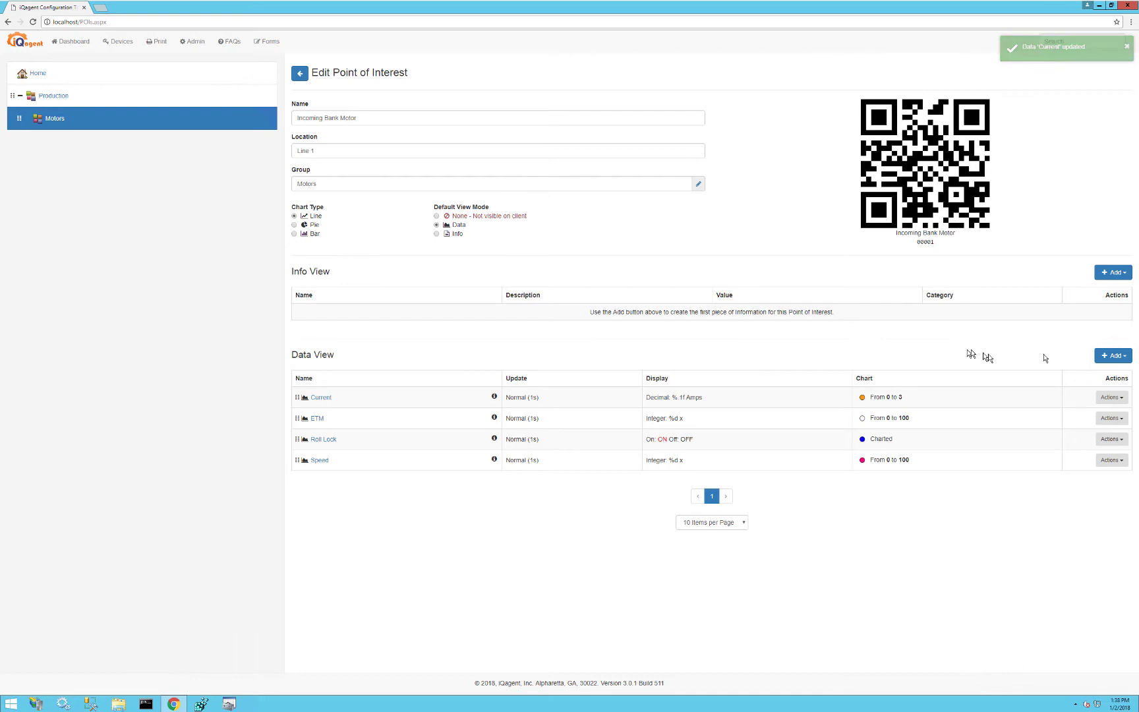
click(1109, 357)
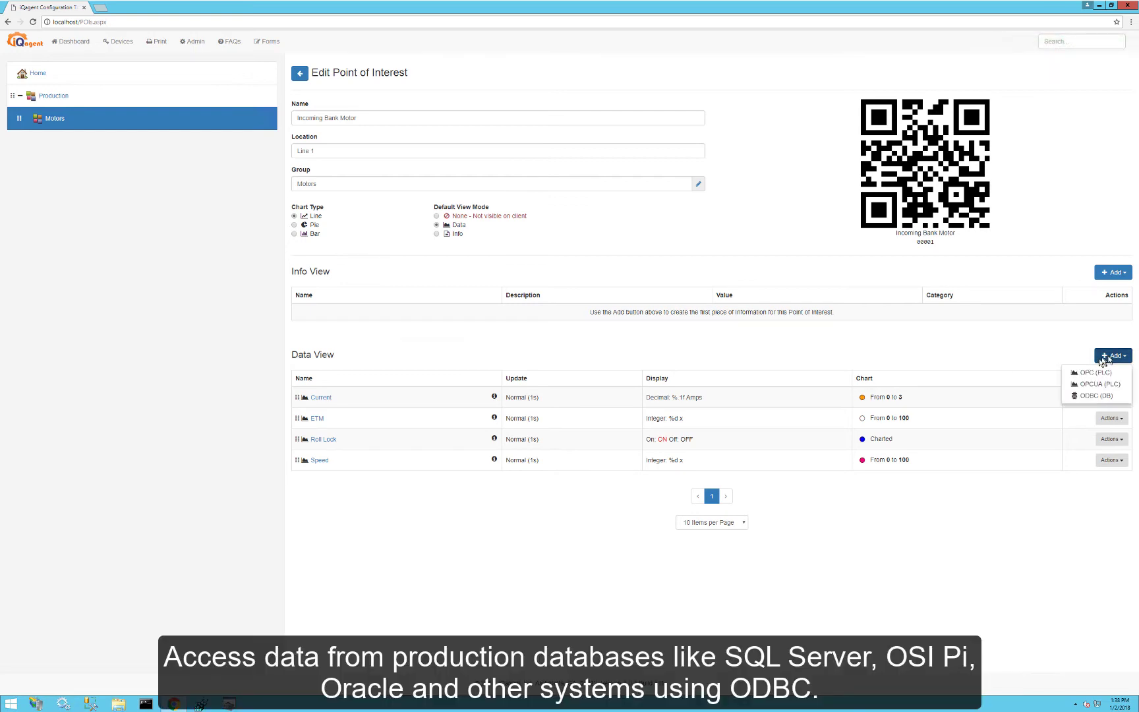
- Add an ODBC data item querying the Produced column of Production > dbo > Line_Production
click(1088, 396)
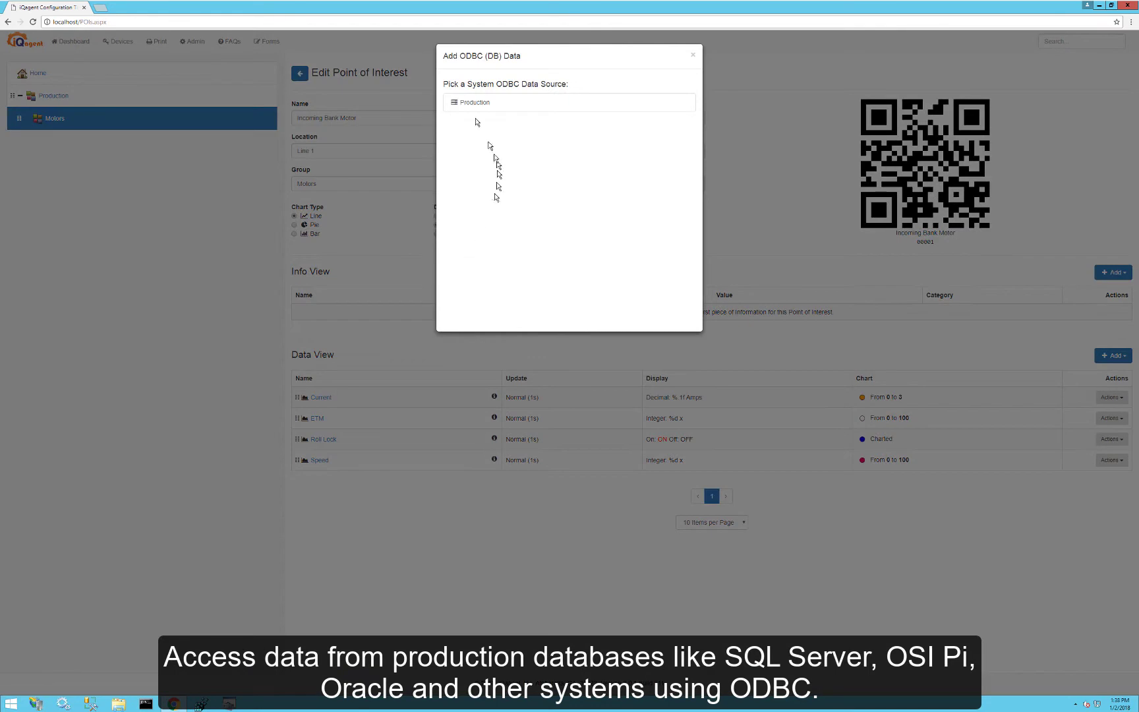
click(472, 108)
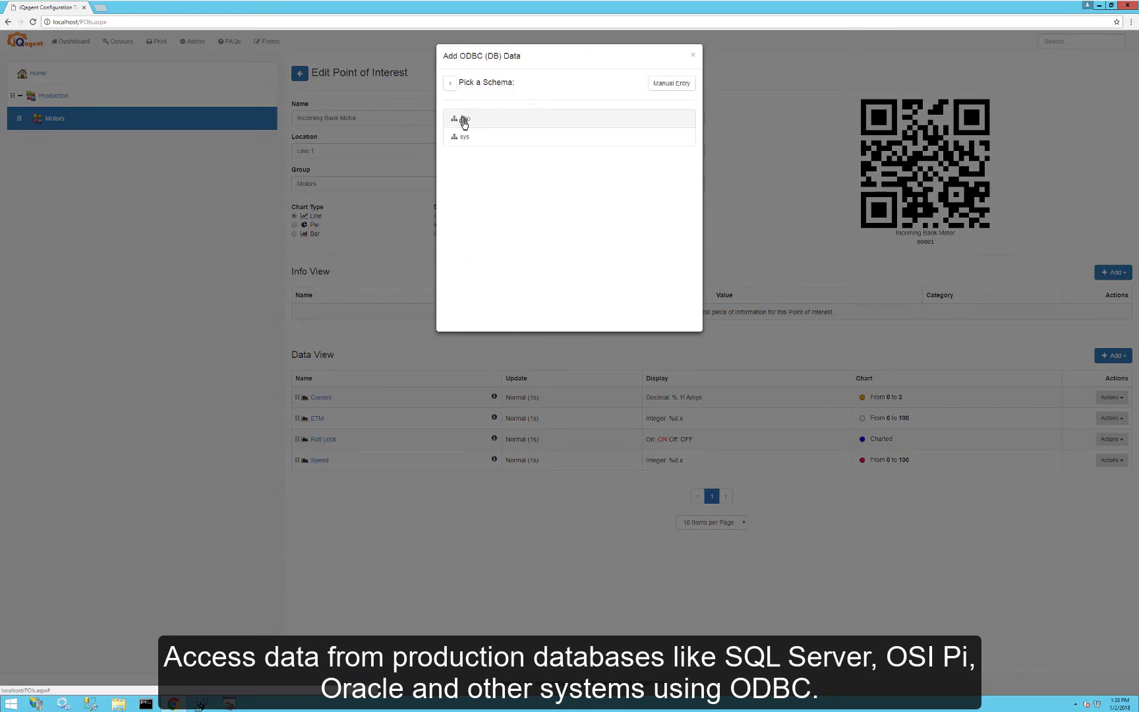
click(464, 119)
click(469, 118)
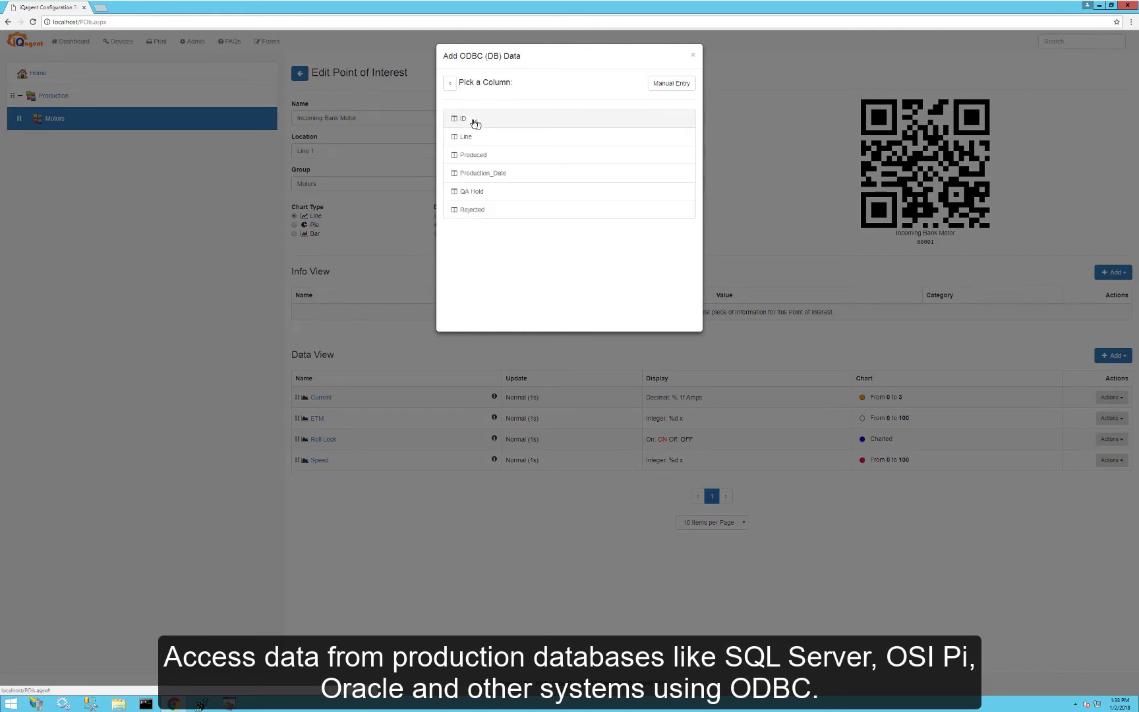
click(482, 157)
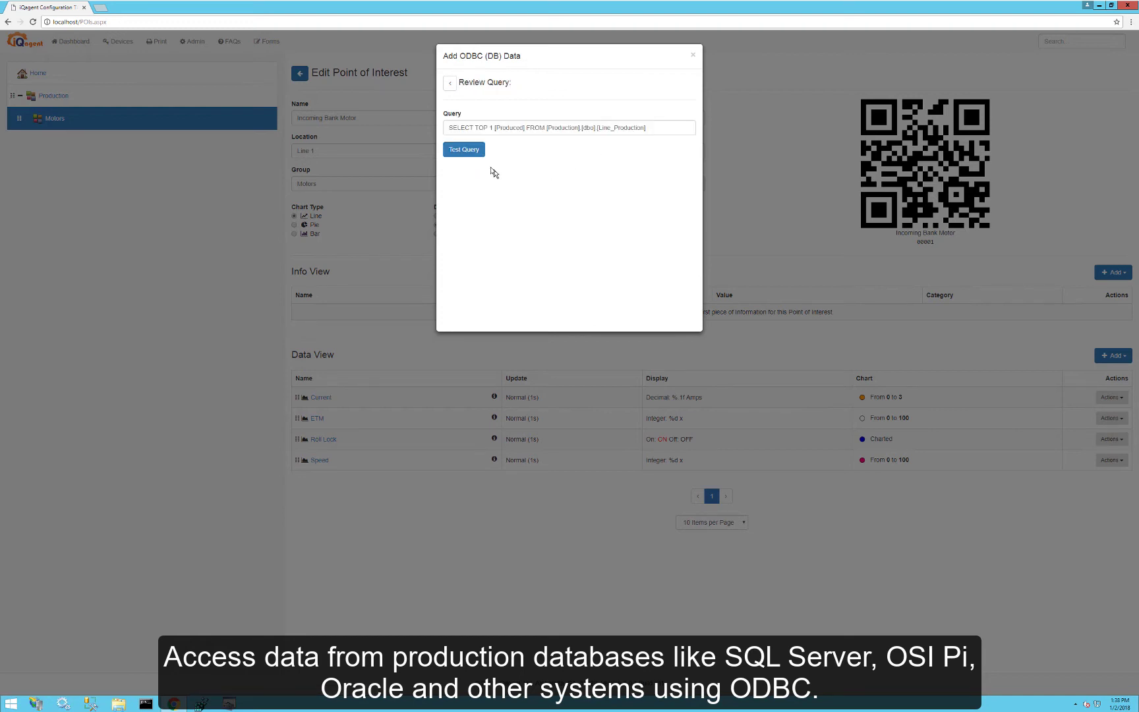
click(468, 150)
click(481, 186)
- Rename the new query item to 'Produced' with units 'units'
click(351, 480)
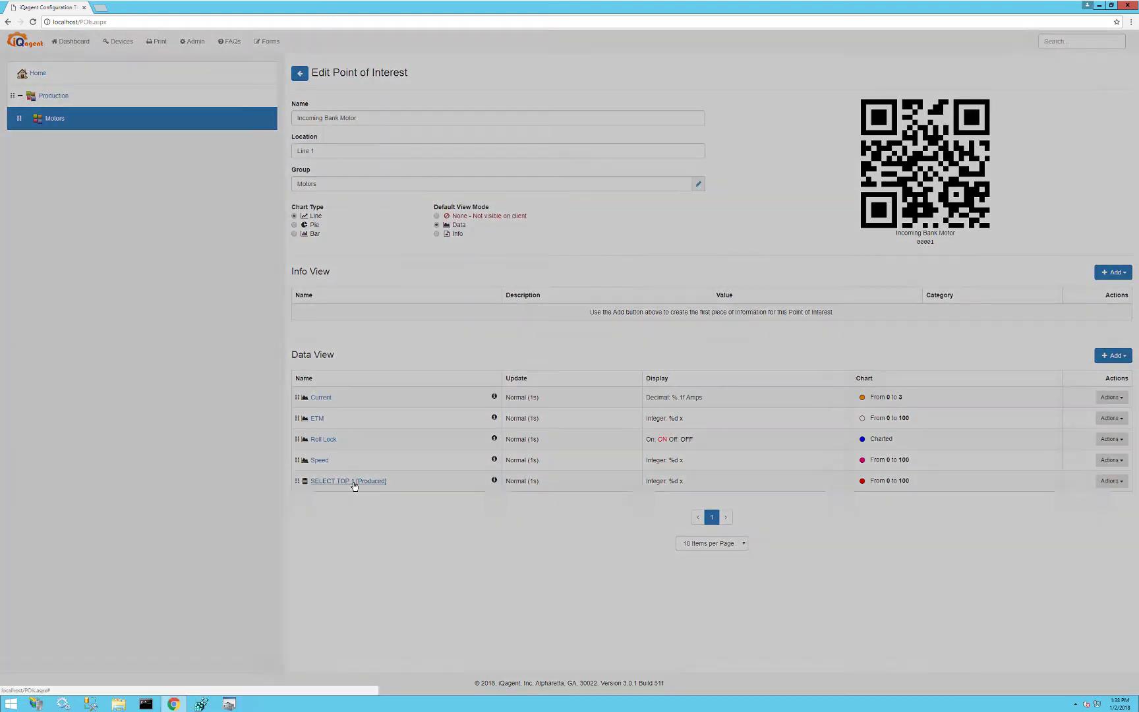
triple_click(535, 96)
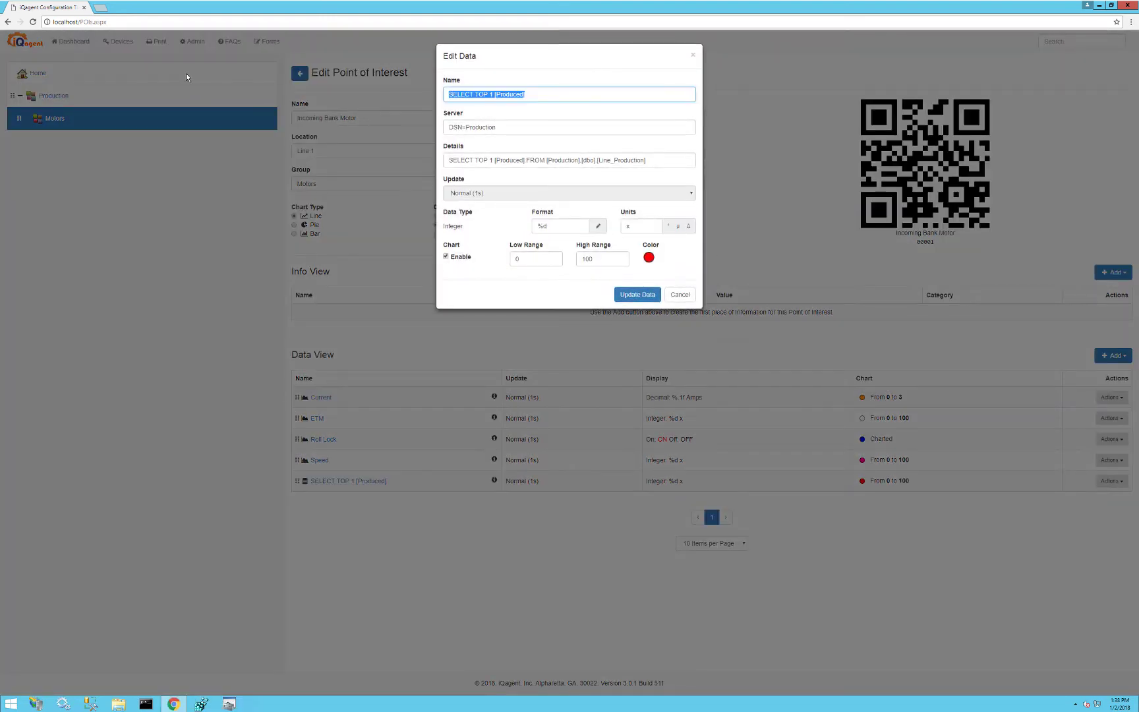
text(Produced)
double_click(635, 226)
text(units)
click(637, 296)
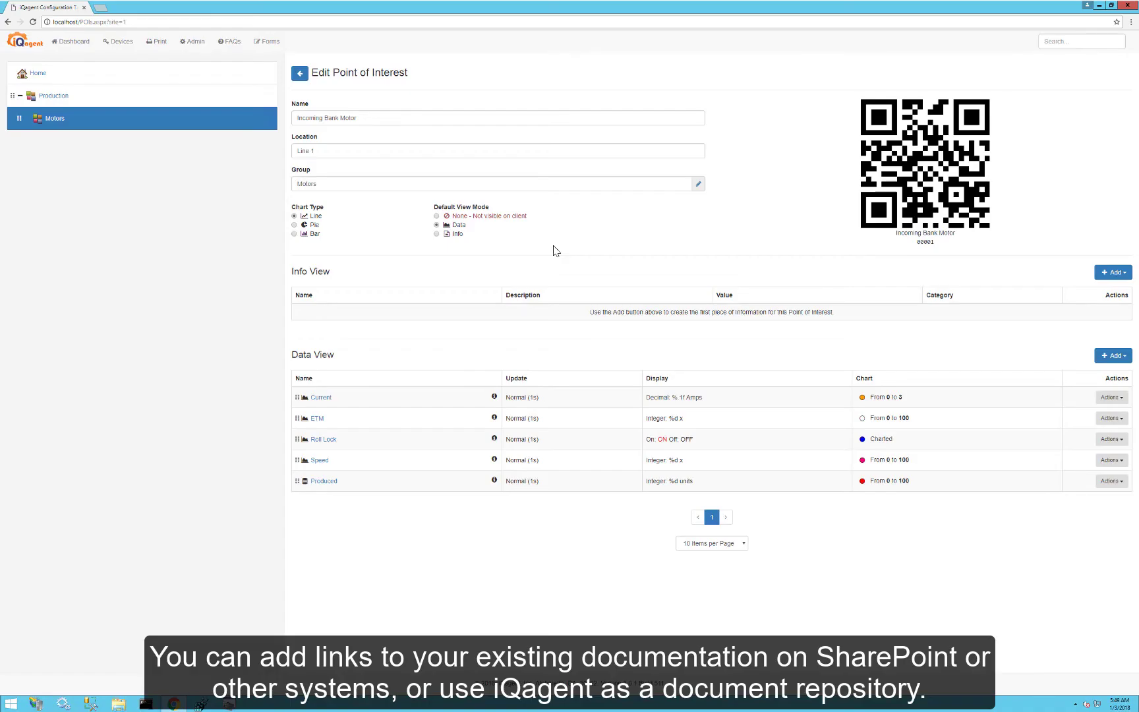
- Attach motor_schematic from the Roll Motor folder as a Schematics info entry opening in Reader Mode
click(1110, 277)
click(1084, 301)
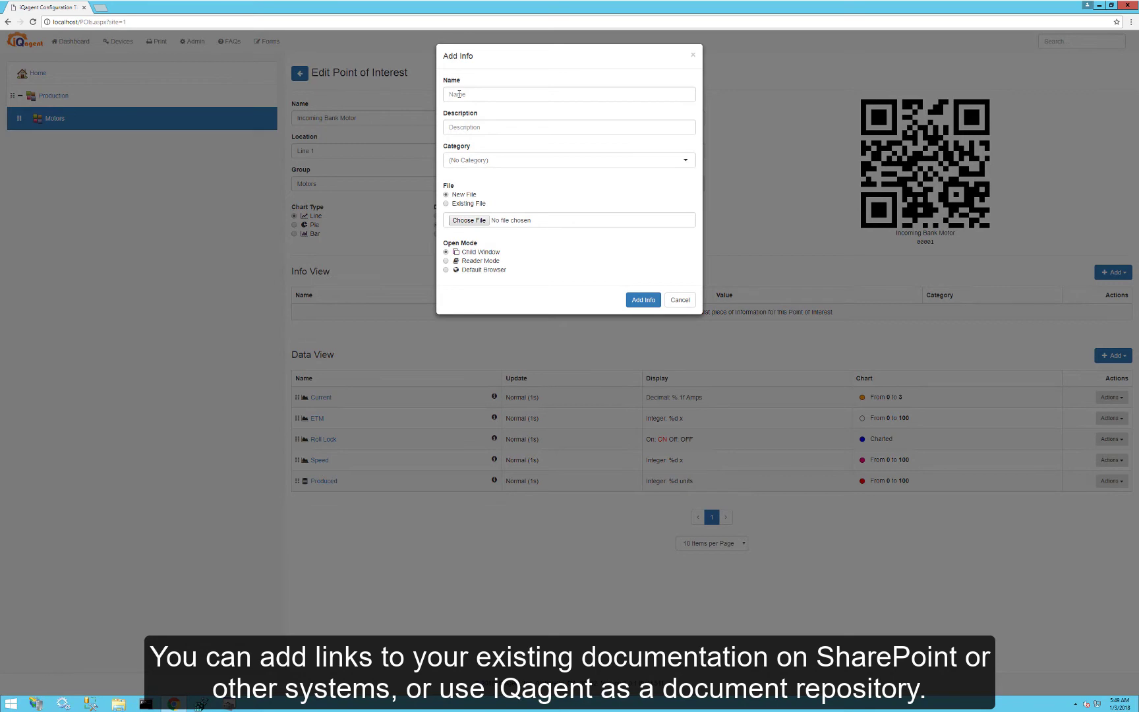
click(458, 95)
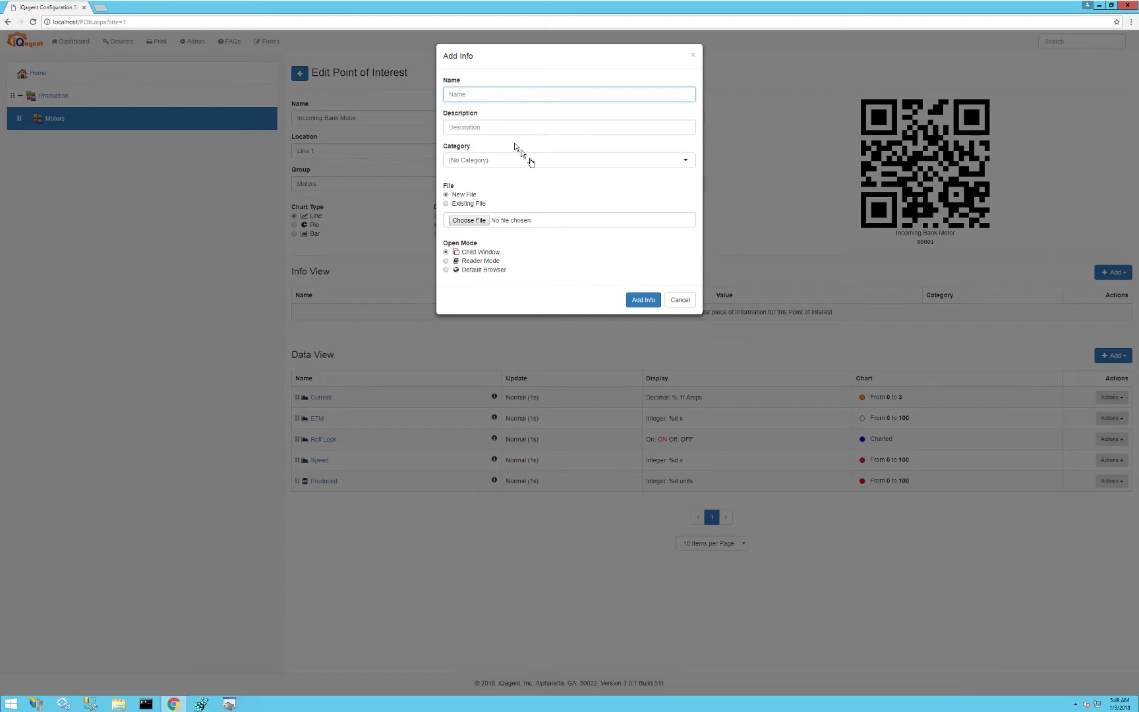
click(465, 221)
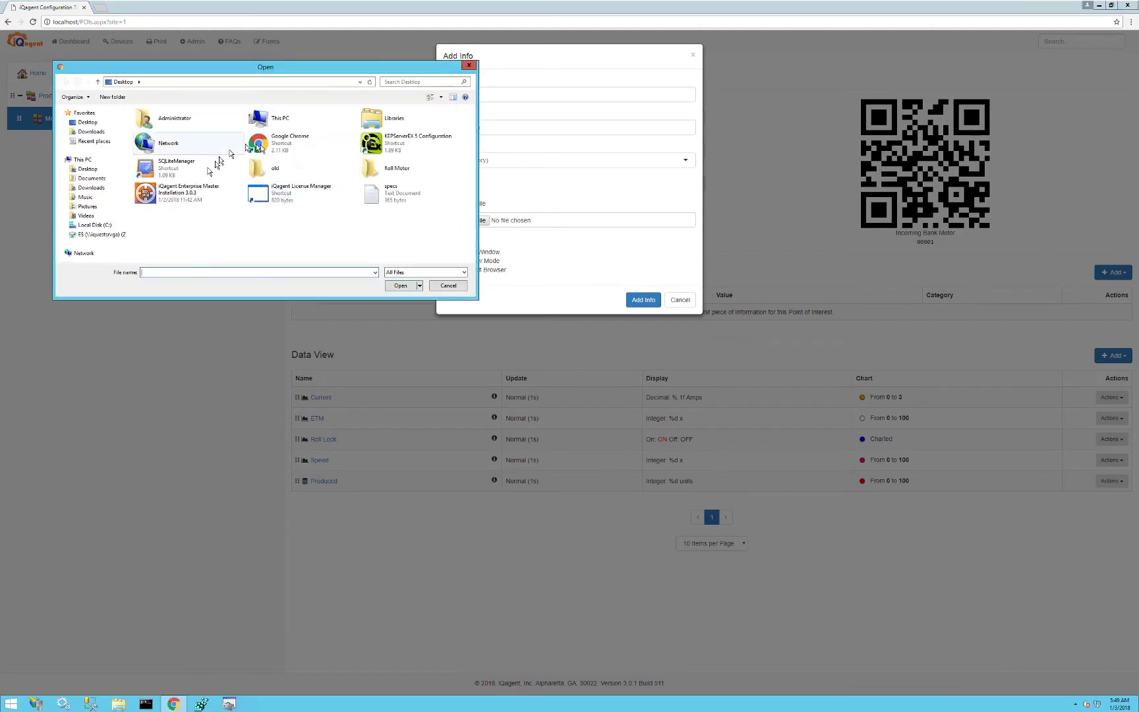
double_click(155, 158)
click(164, 150)
click(400, 285)
click(475, 94)
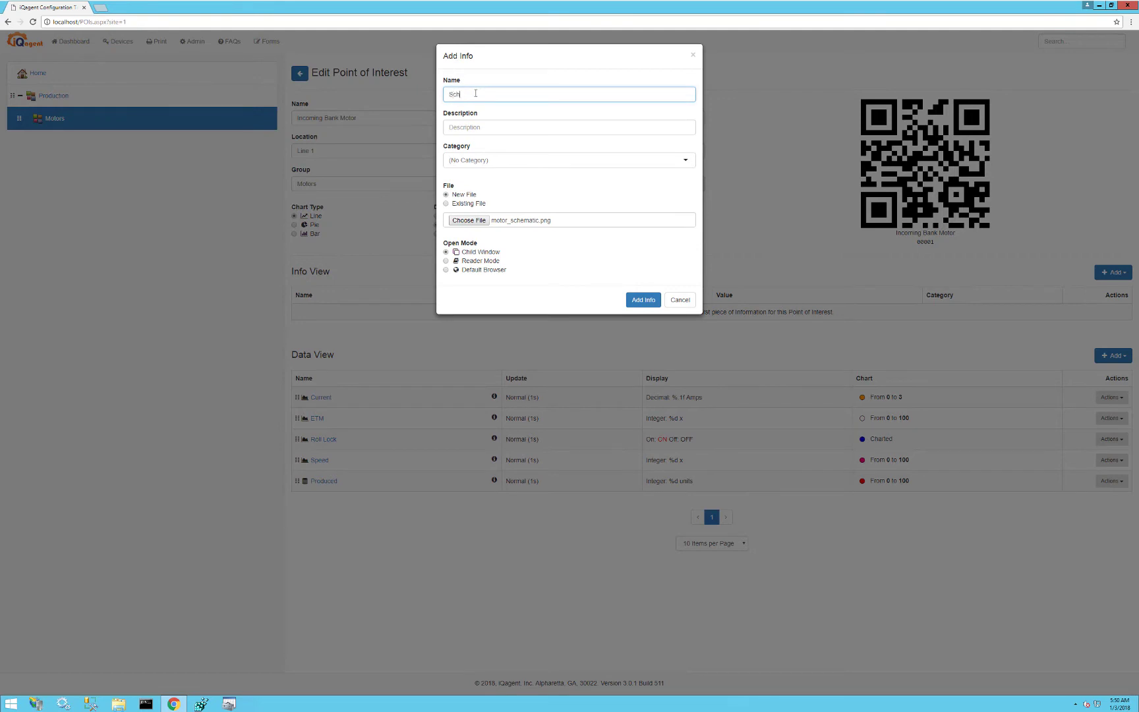
text(s)
key(Tab)
text(v5)
click(446, 261)
click(643, 301)
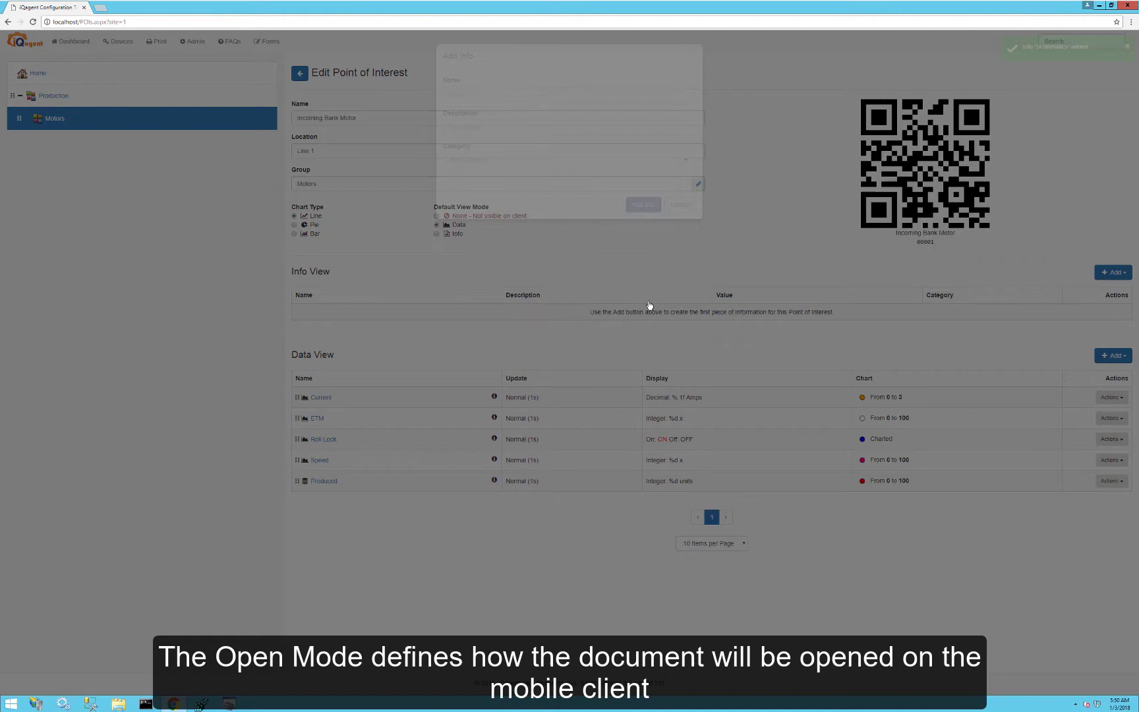
- Add safety_checklist.xlsx as a 'Safety checklist' info entry opening in Reader Mode
click(1113, 272)
click(1095, 302)
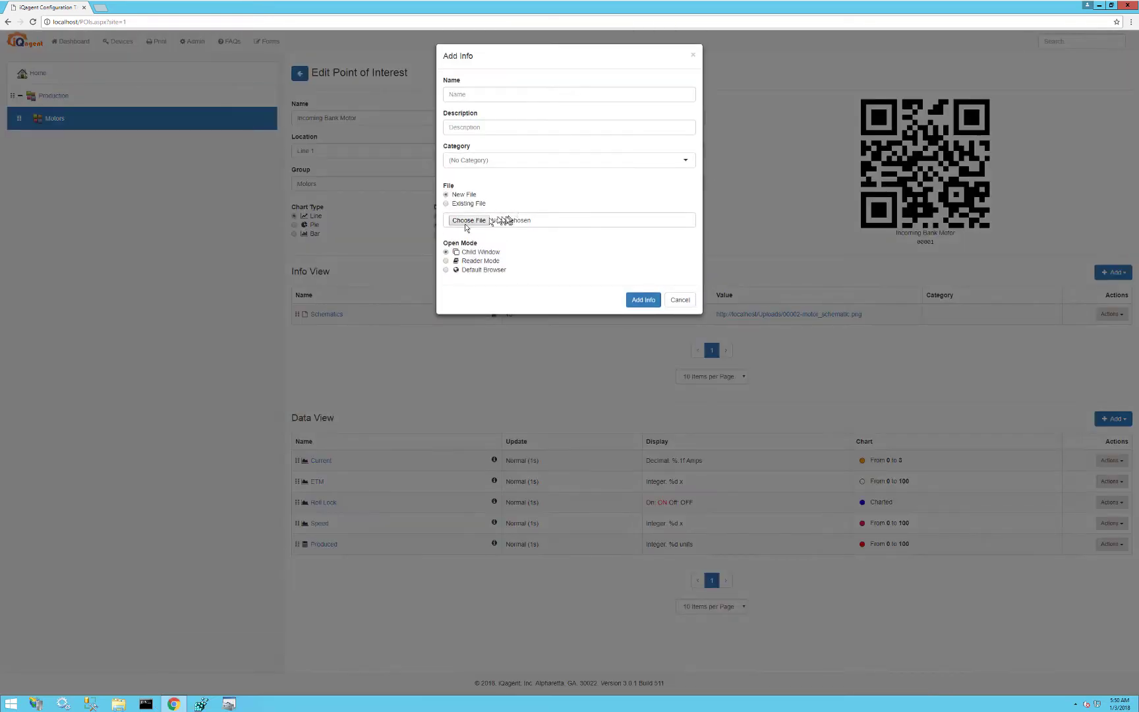
click(498, 219)
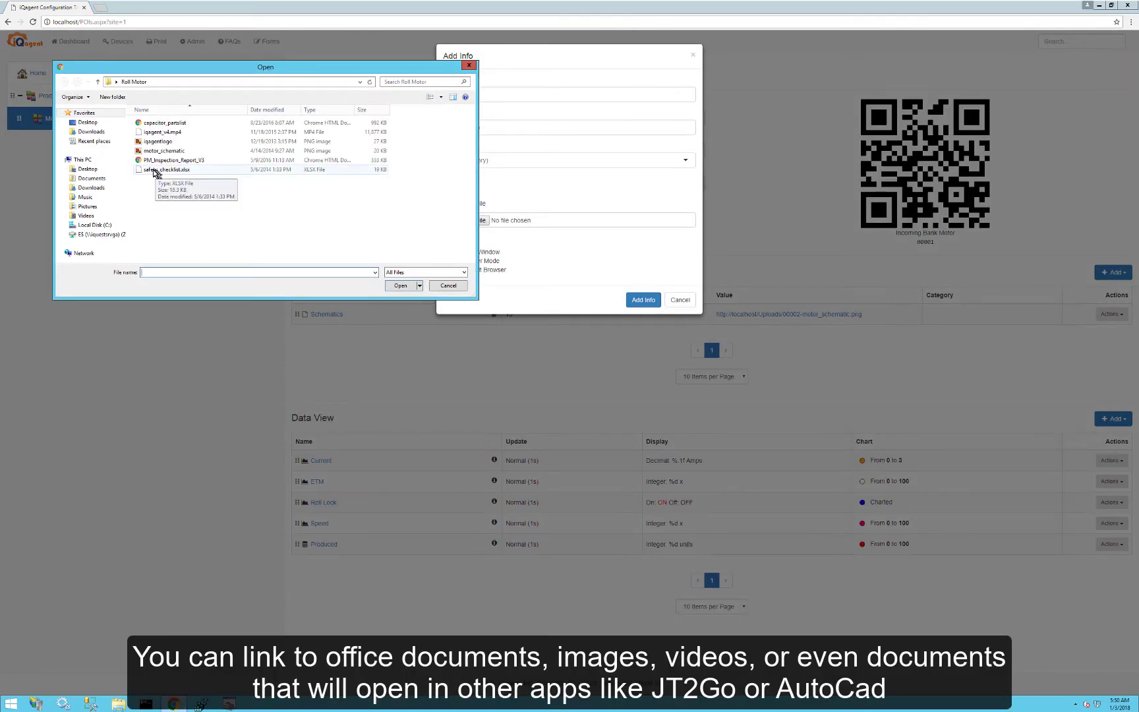
click(154, 170)
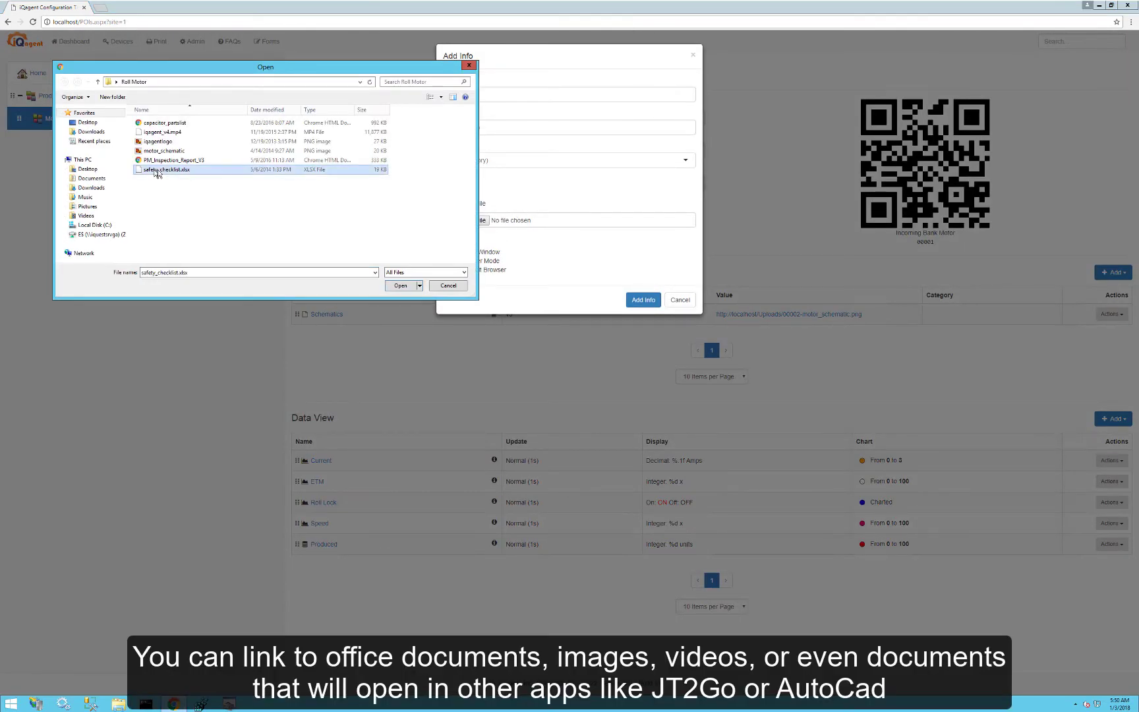
click(405, 285)
click(468, 93)
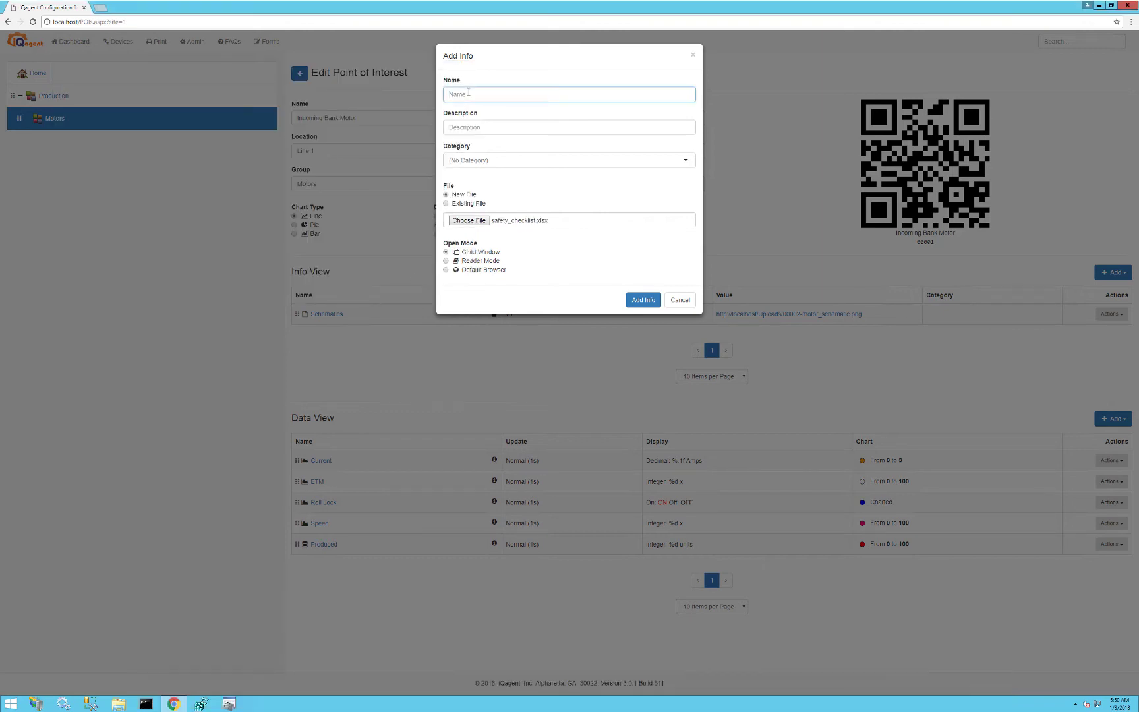
text(Safety checklist)
click(445, 260)
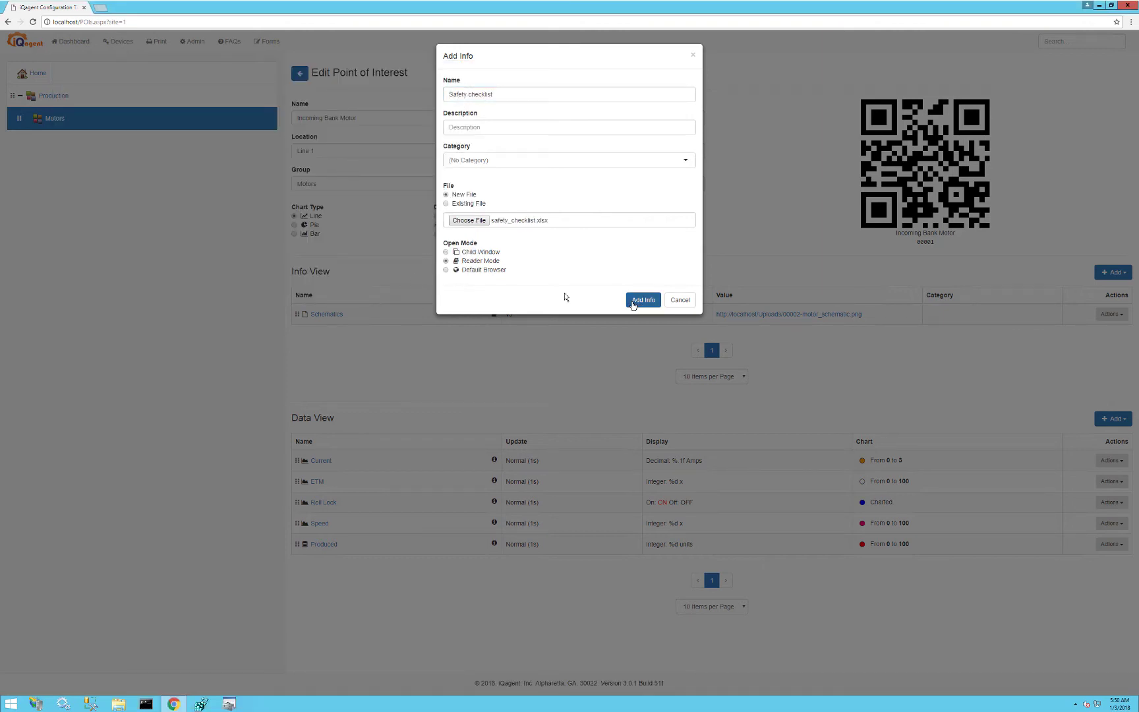
click(643, 300)
- Add iqagent_v4.mp4 as the 'How to use iQagent' info entry opening in Reader Mode
click(1113, 273)
click(1088, 300)
click(467, 220)
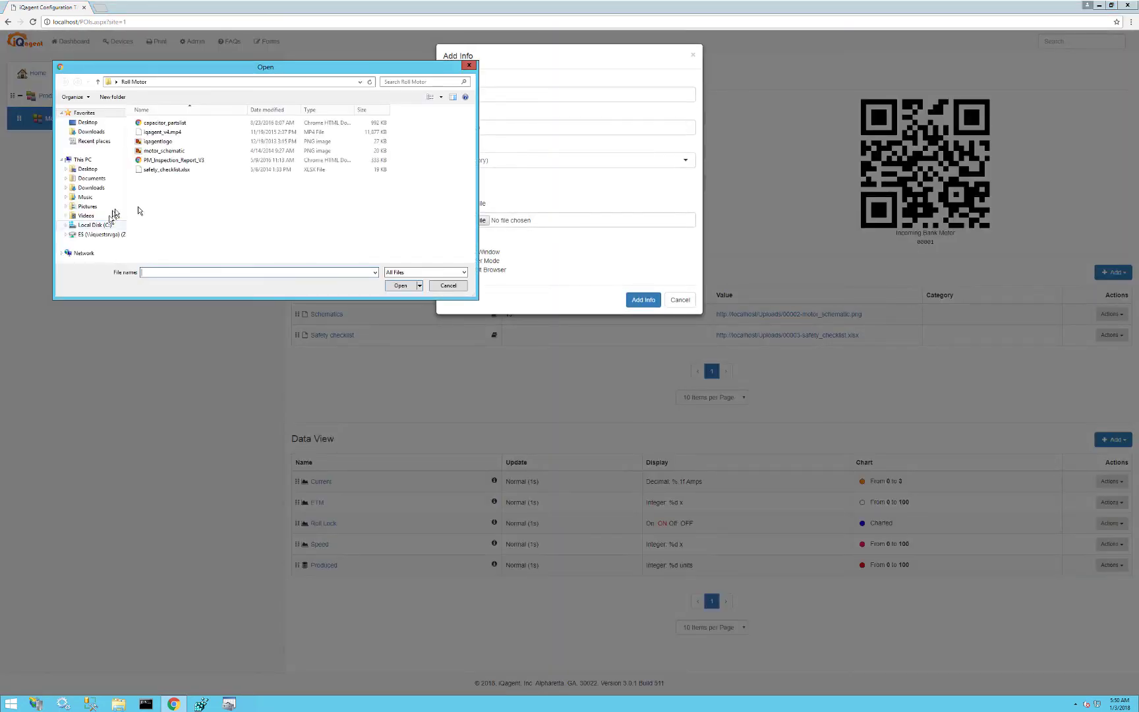
click(165, 132)
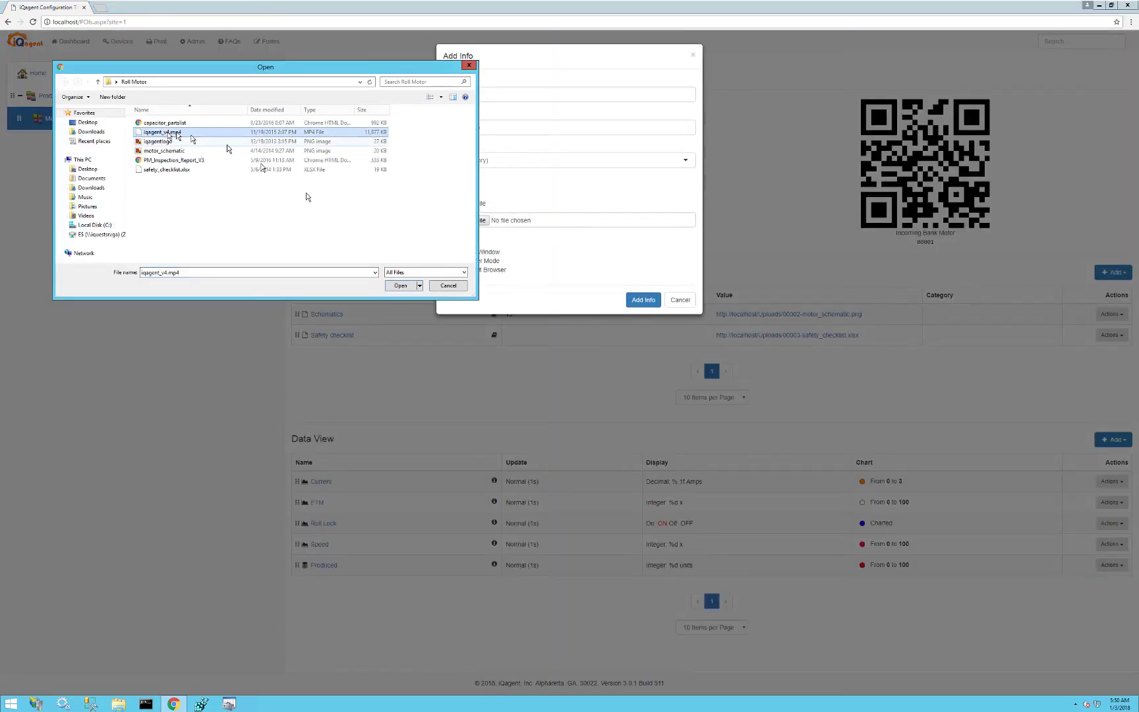
click(397, 286)
click(472, 94)
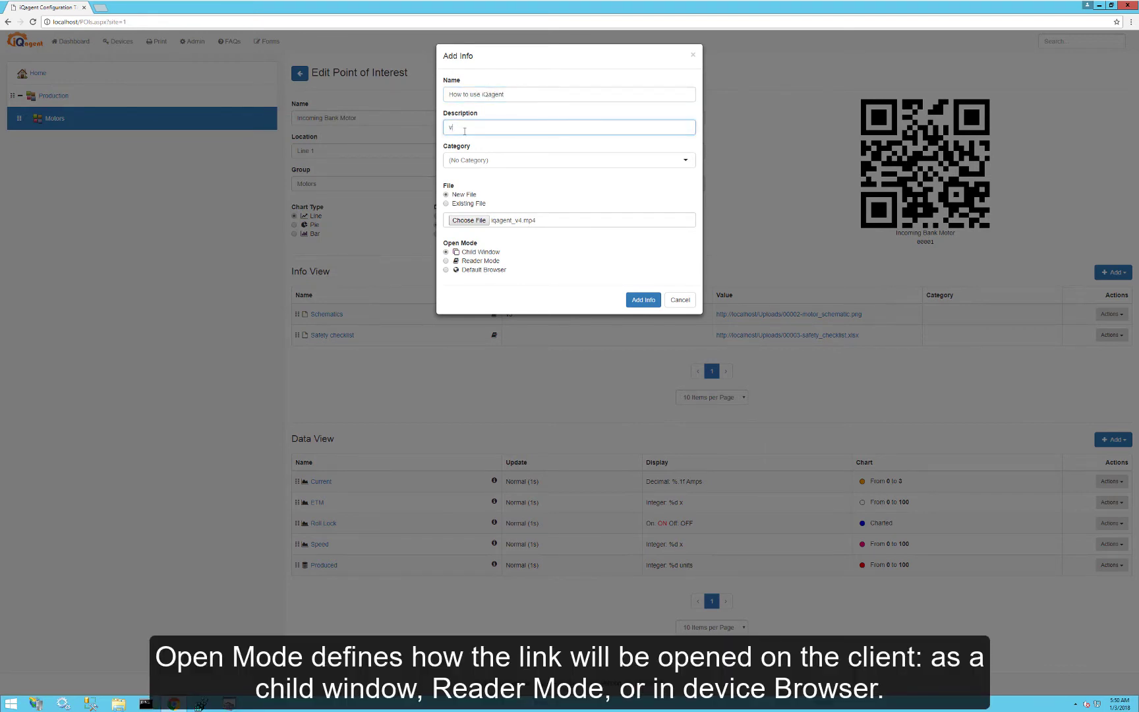
click(496, 261)
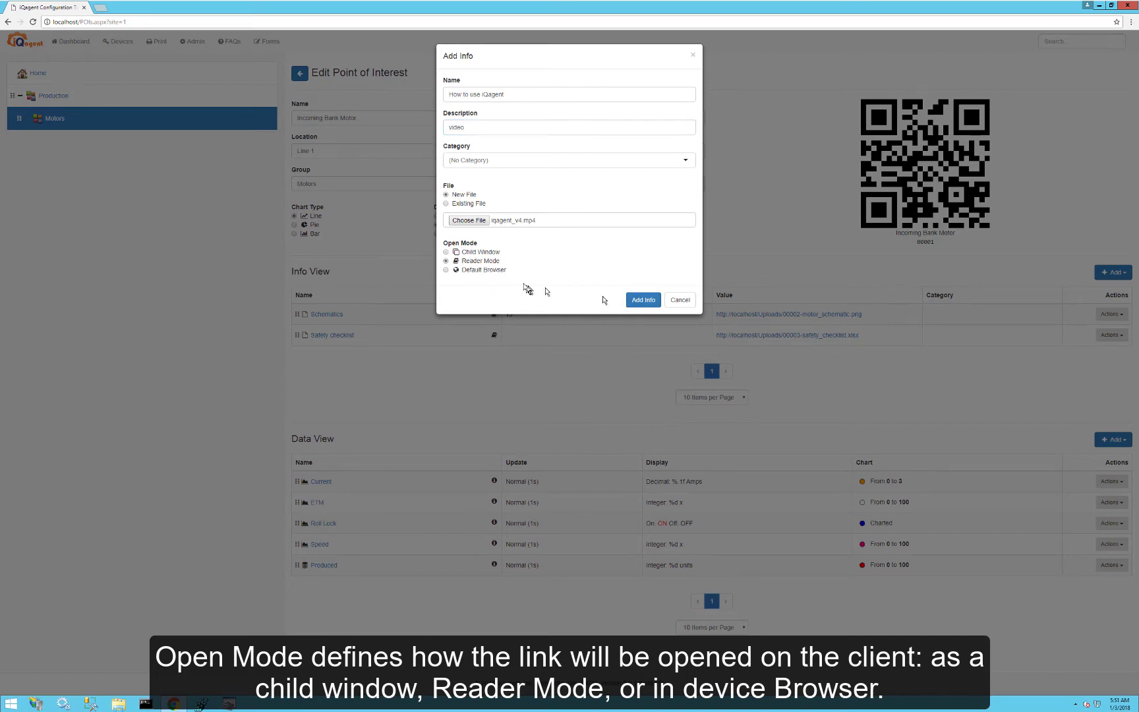
click(651, 302)
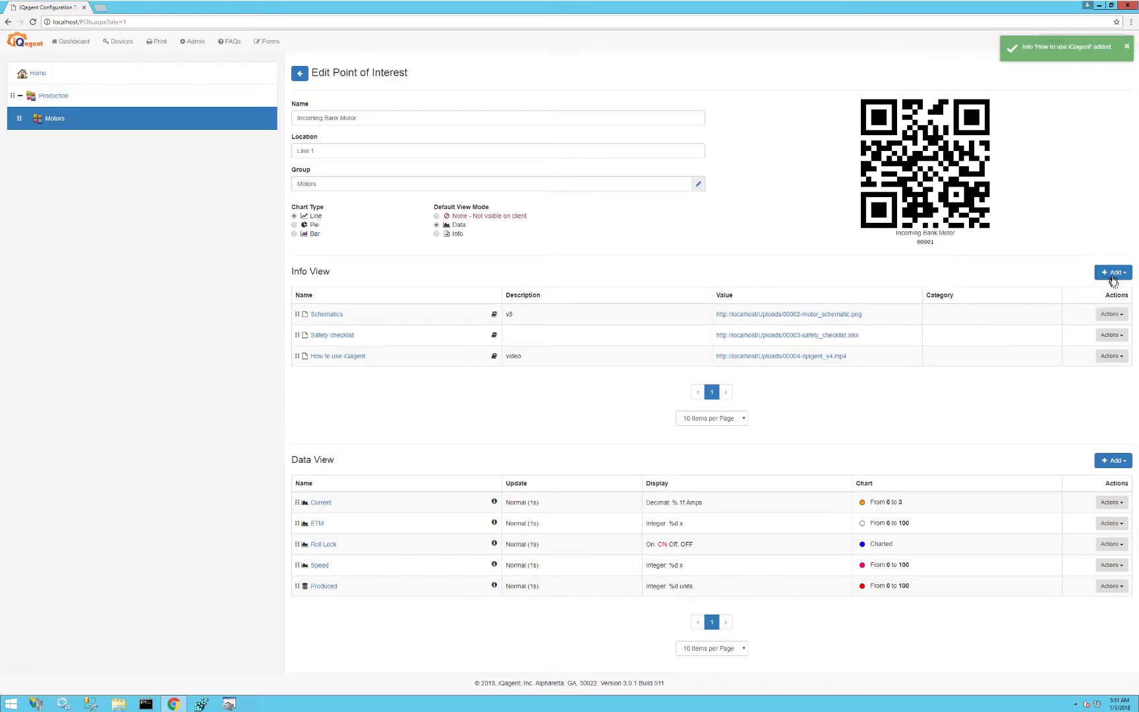
click(1106, 272)
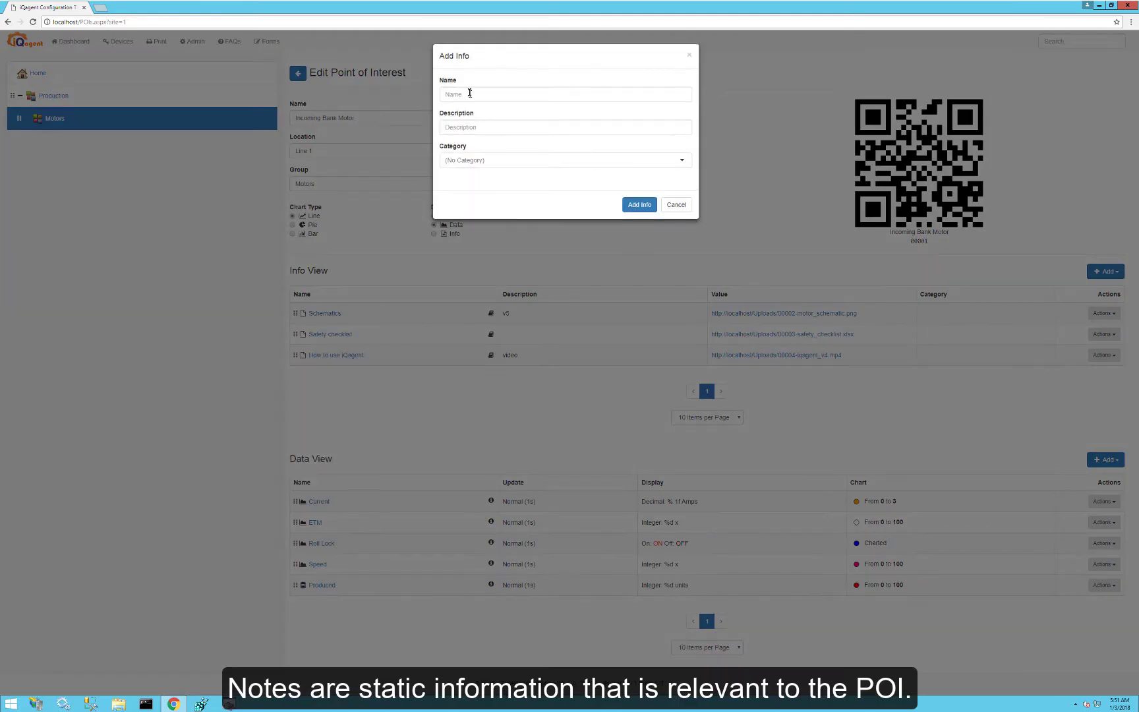
- Save a note named 'Serial Number' with description '37892-AH' in Info View
click(469, 93)
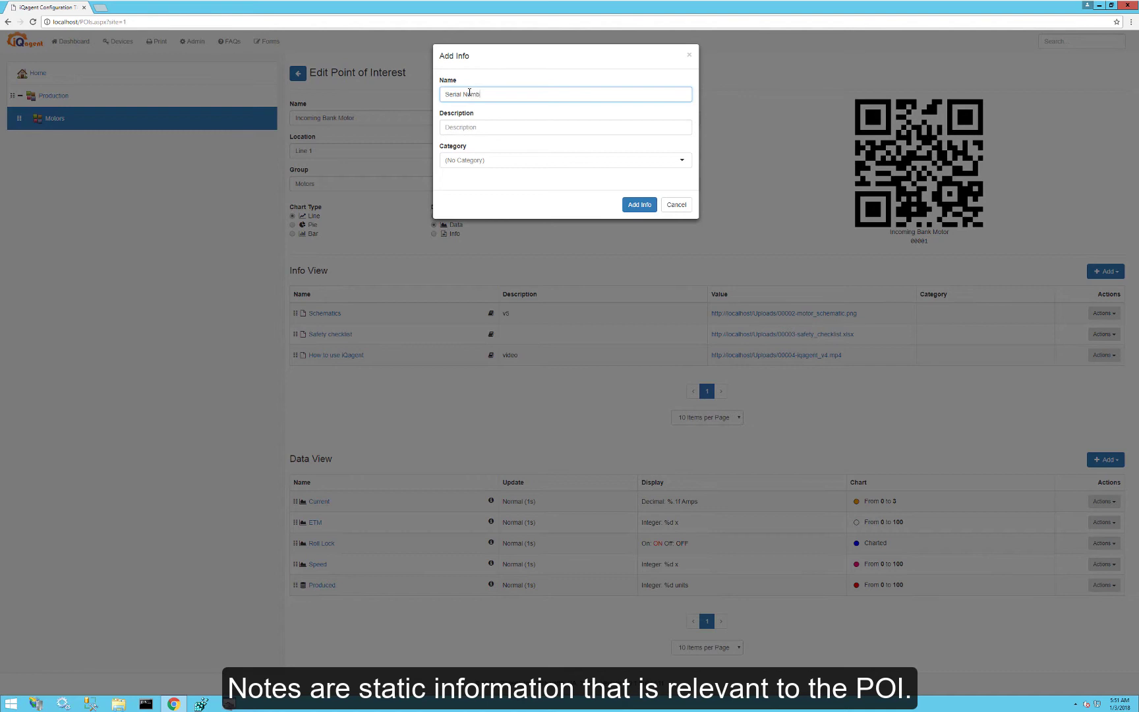
click(471, 126)
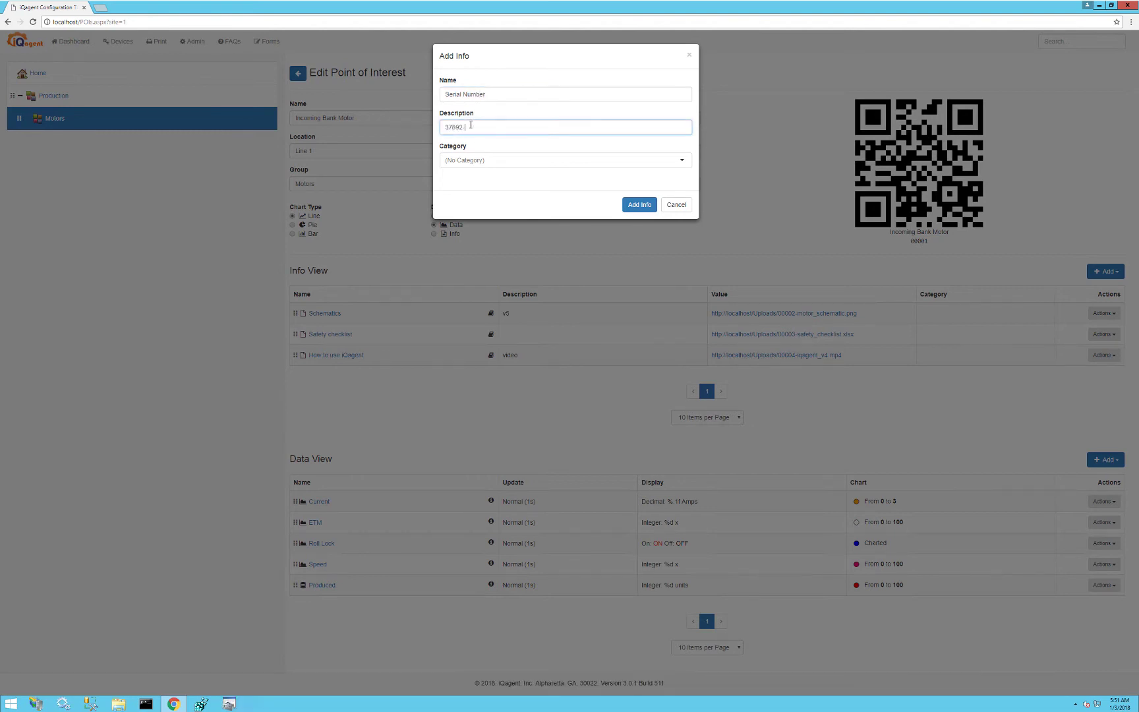
click(636, 205)
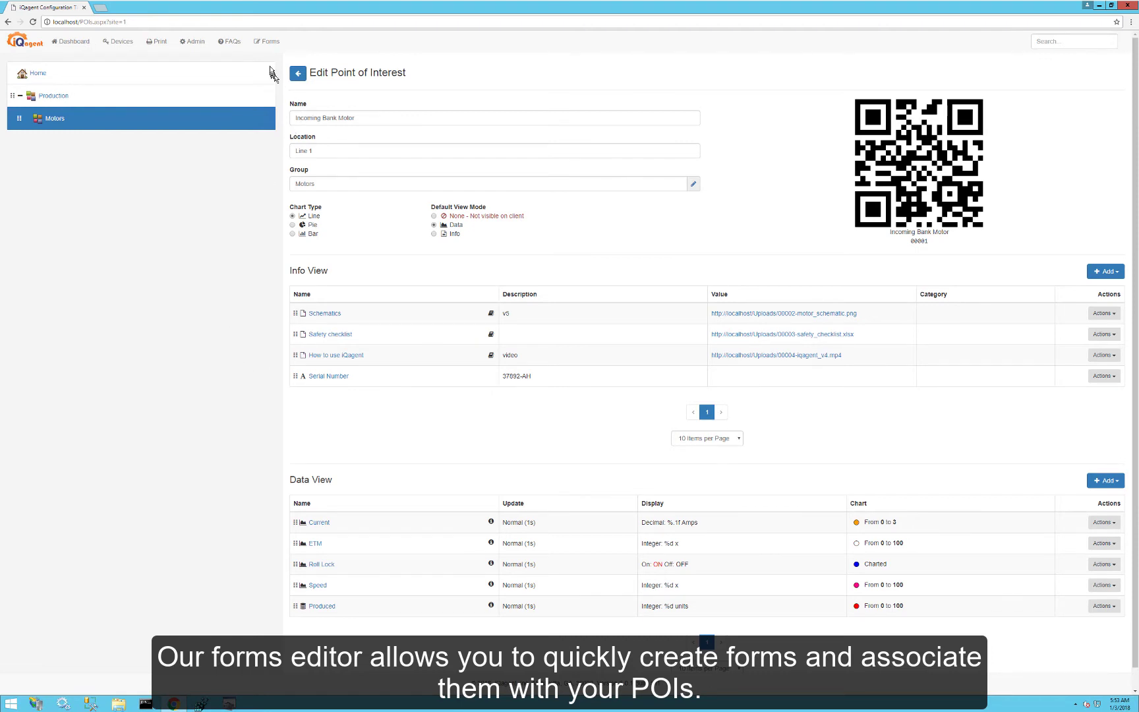
- Create a new form and add an image control as its first element
click(270, 42)
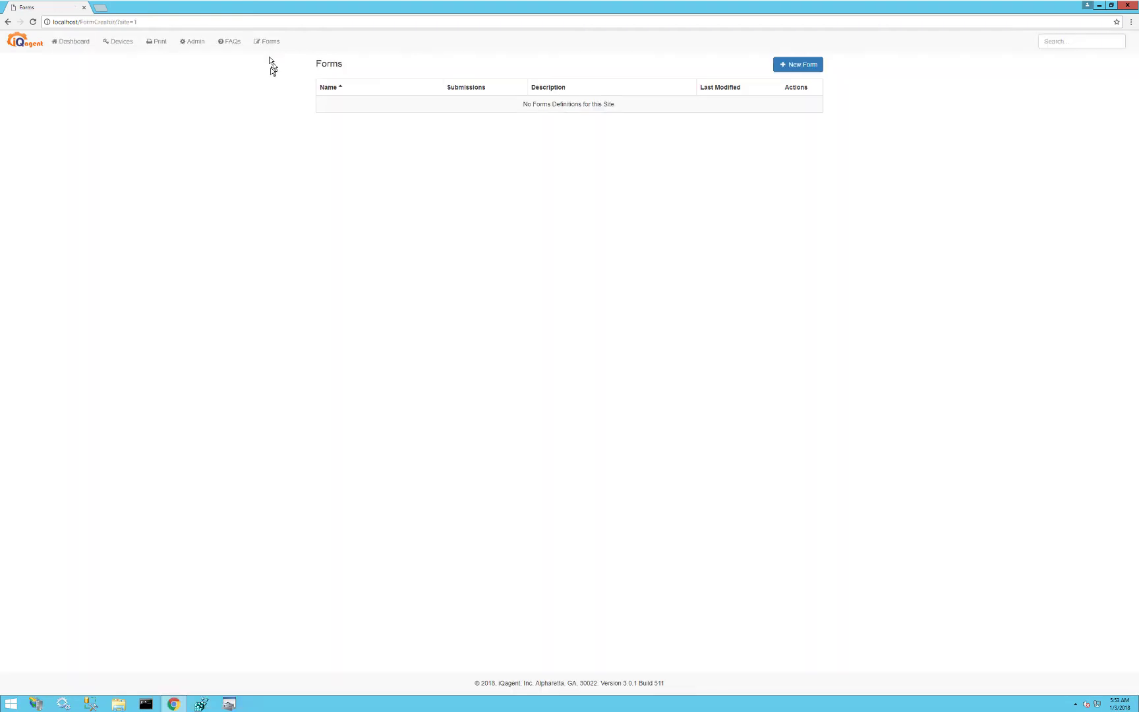
click(806, 67)
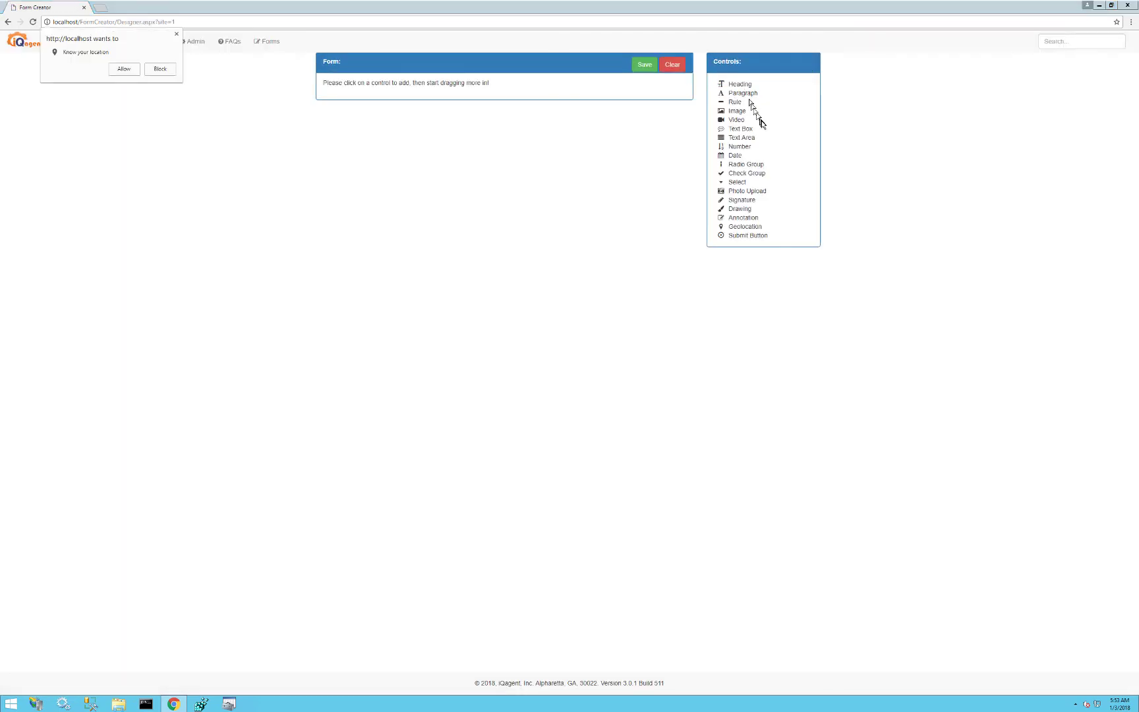
click(737, 118)
click(736, 113)
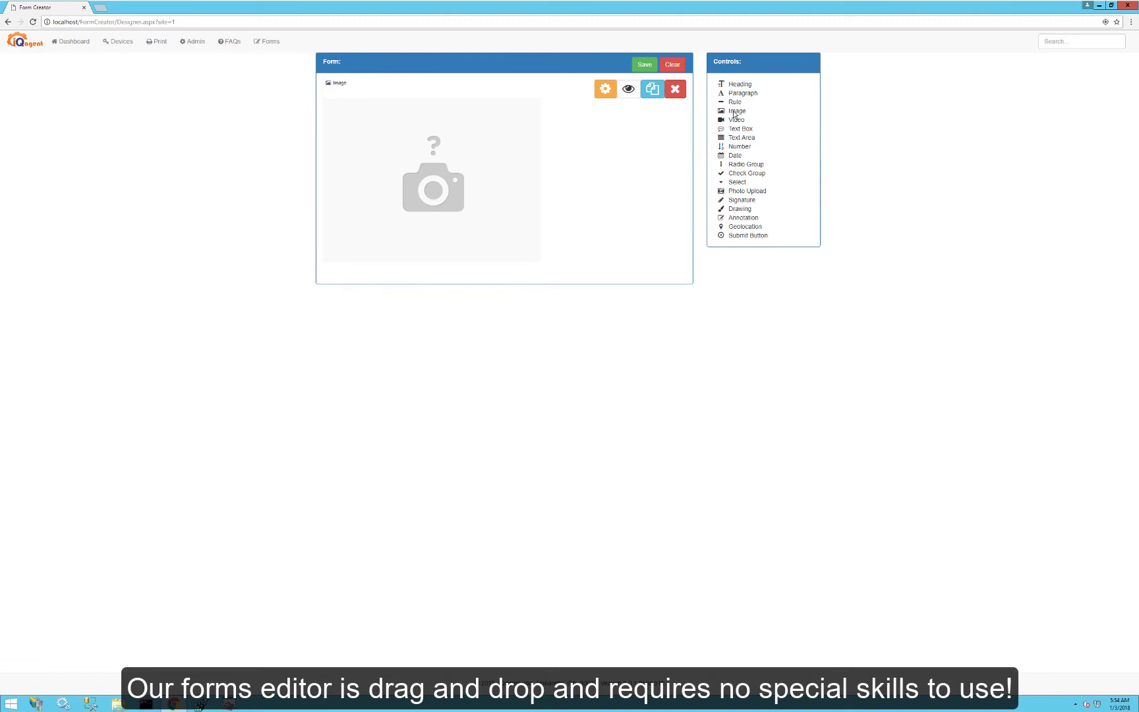
- Upload iqagentlogo.png into the image, centred at 25% width
click(599, 92)
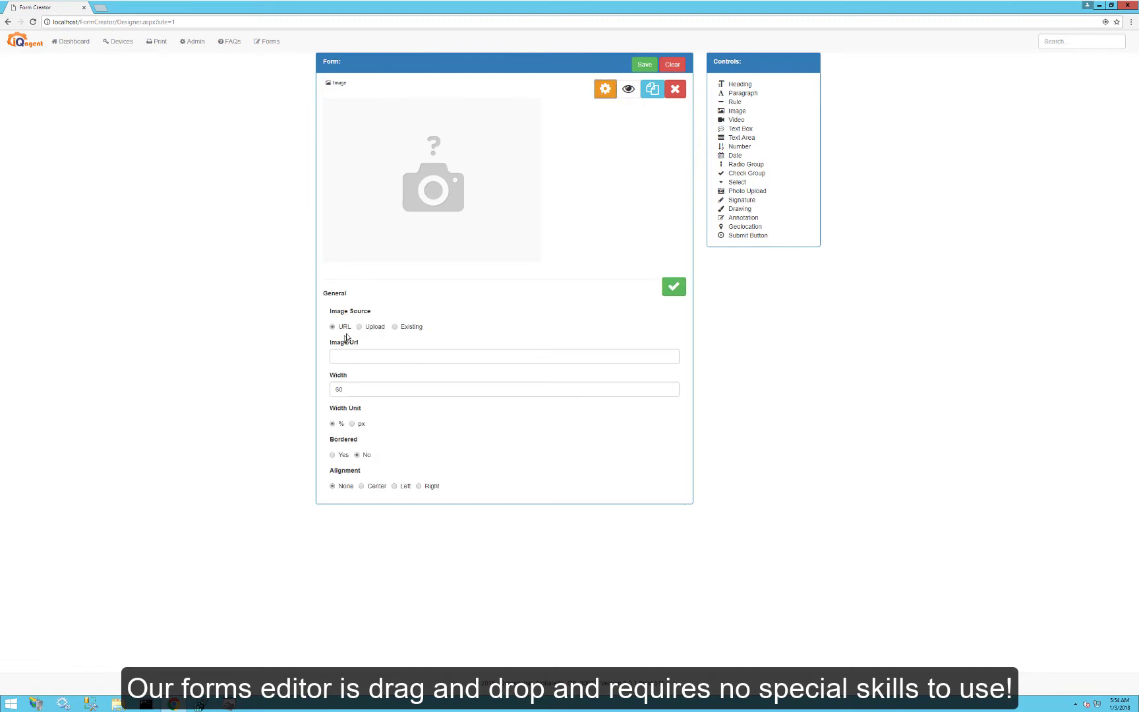
click(361, 326)
click(368, 357)
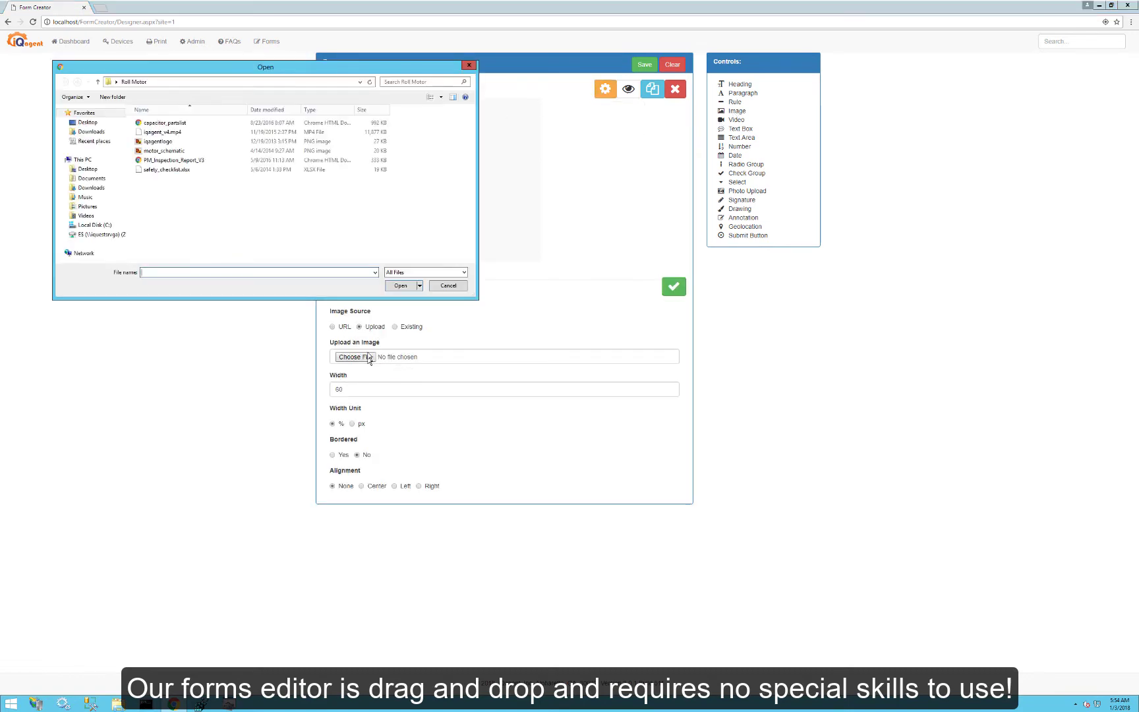
click(169, 144)
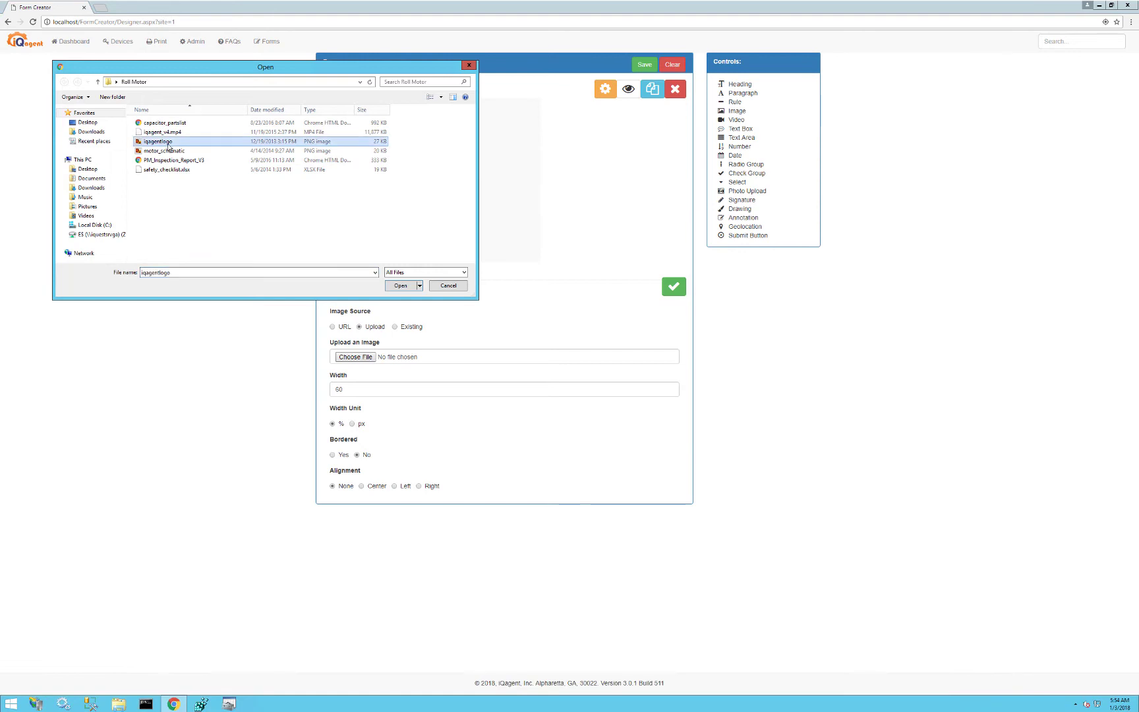
double_click(169, 145)
click(376, 432)
drag(348, 337, 305, 332)
text(25)
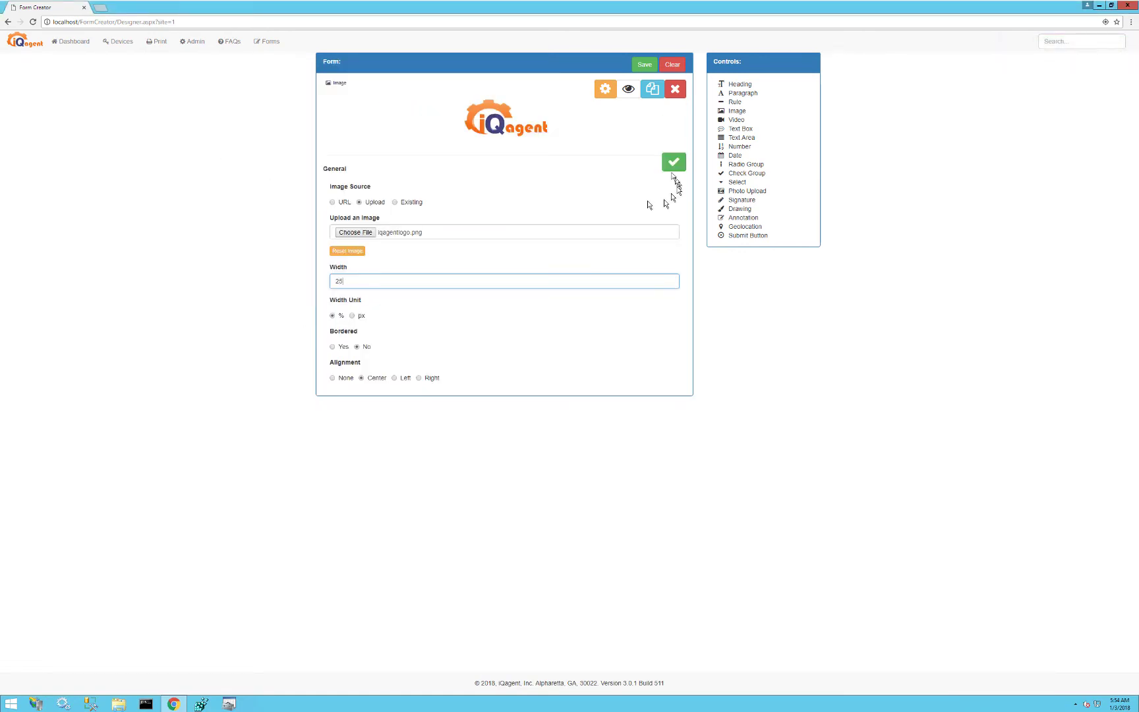
click(673, 163)
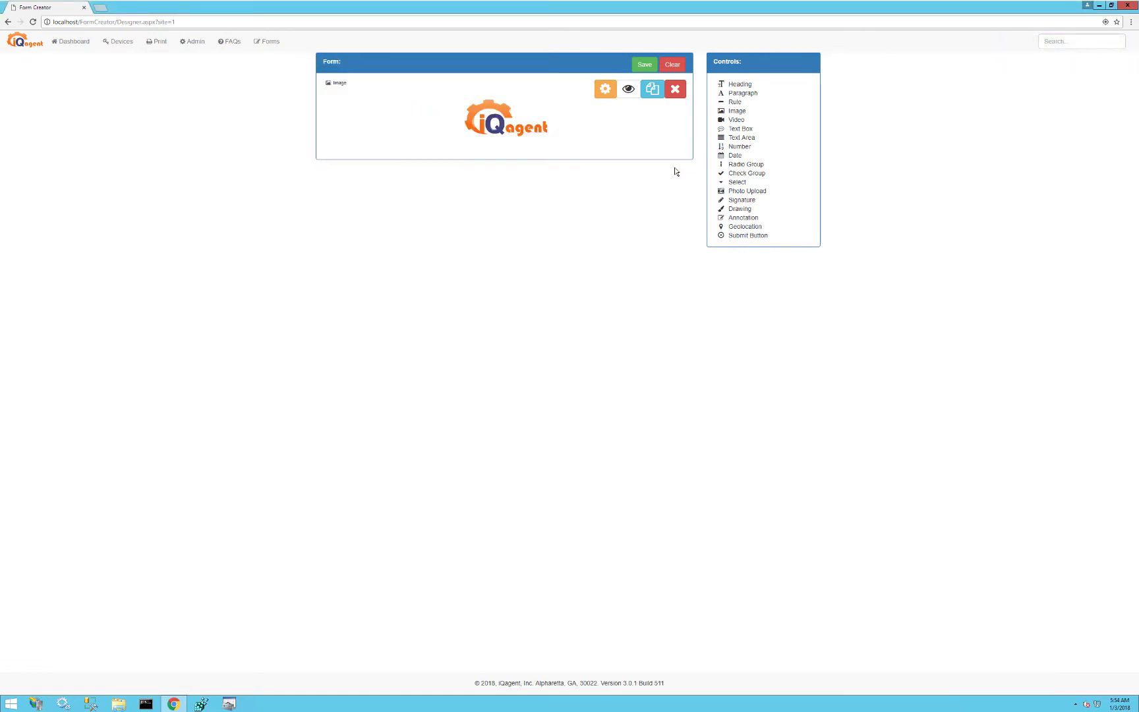
- Add a divider rule and a 'Daily Equipment Log' heading below the logo
click(732, 102)
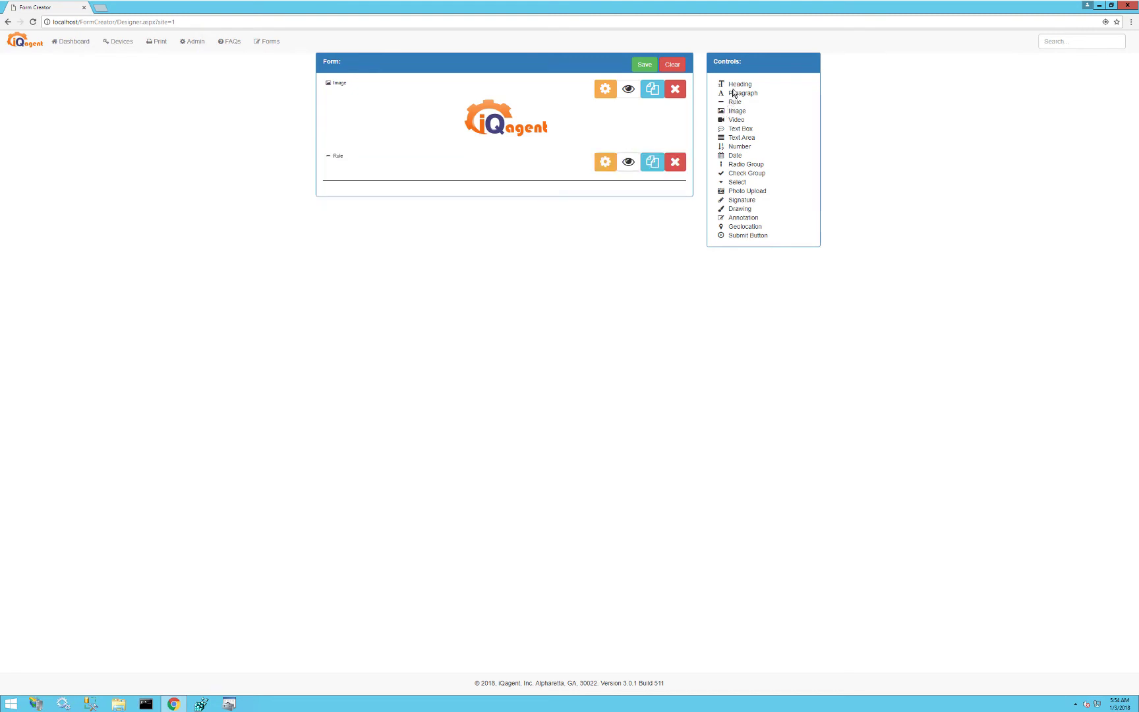
click(735, 85)
click(606, 198)
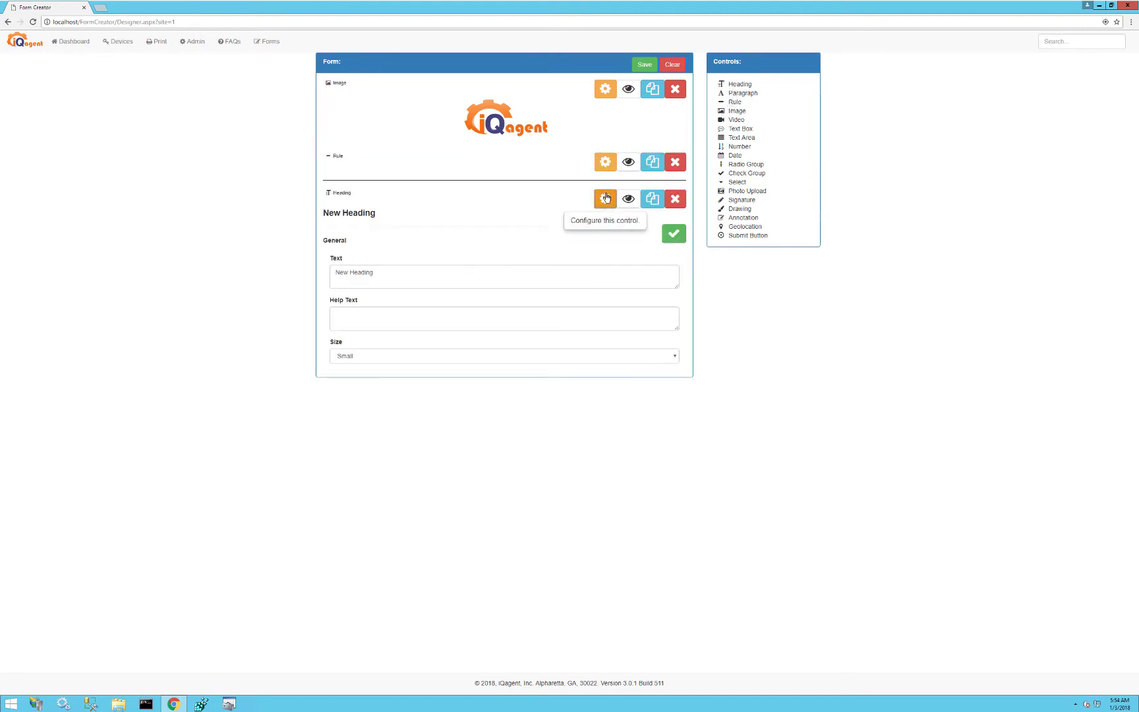
drag(418, 267, 168, 242)
text(Daily)
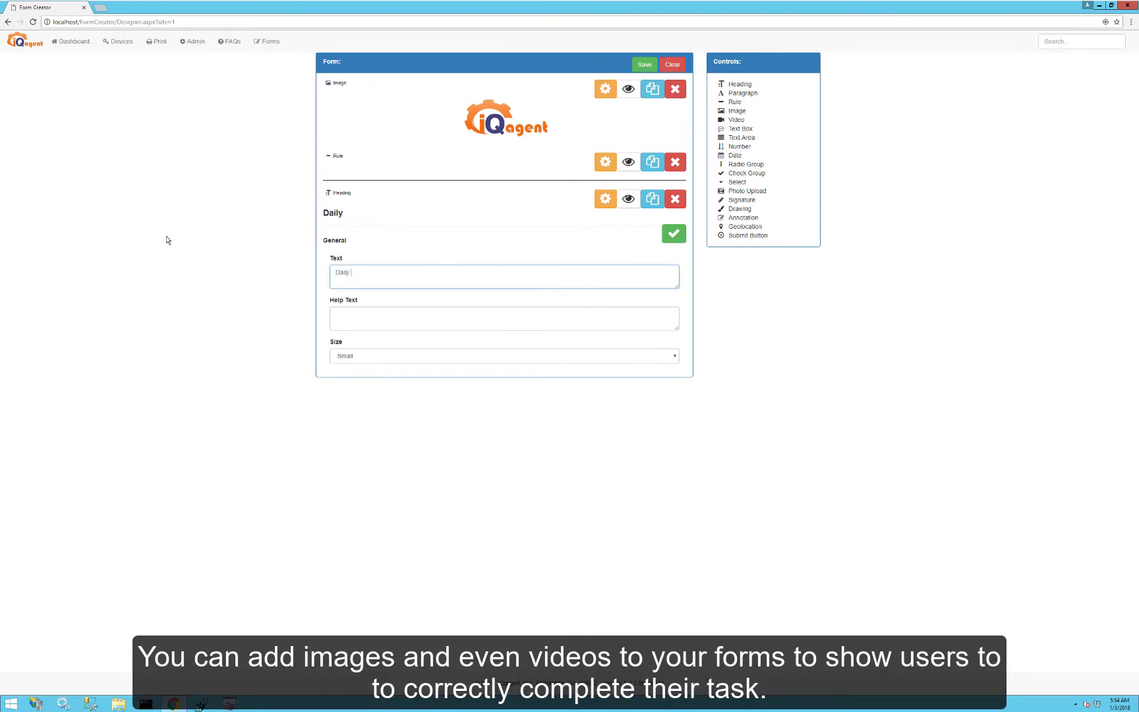
text( Equipment Log)
click(673, 233)
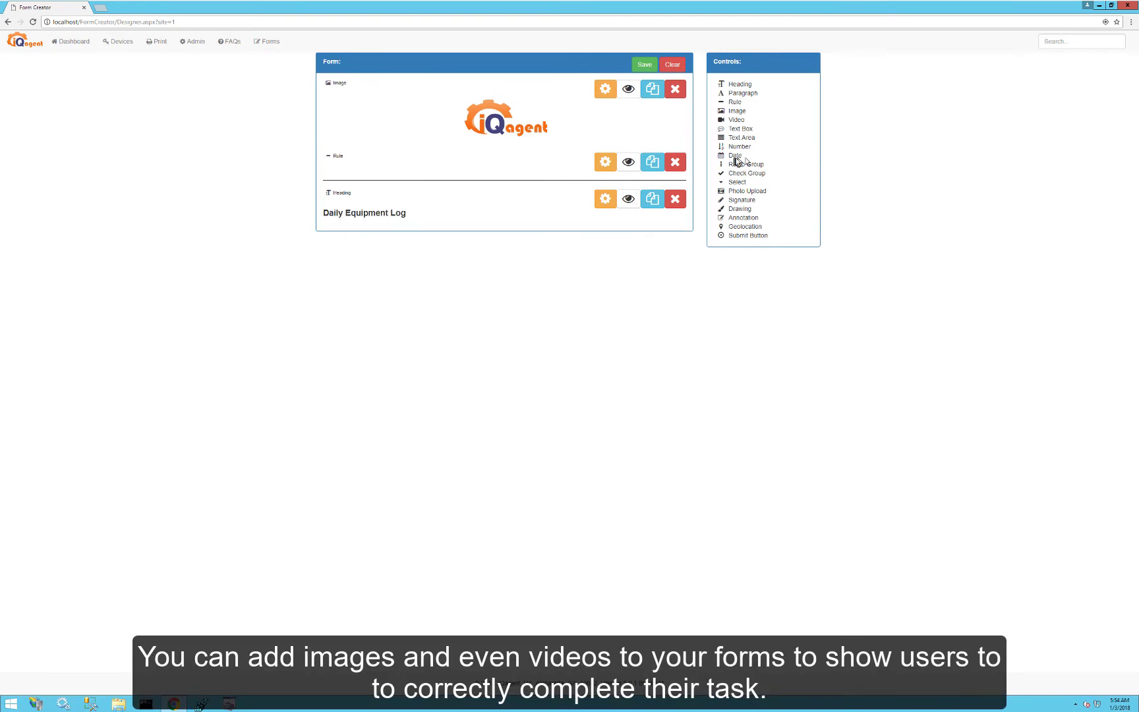
- Add a date field labelled 'Today's Date'
click(736, 156)
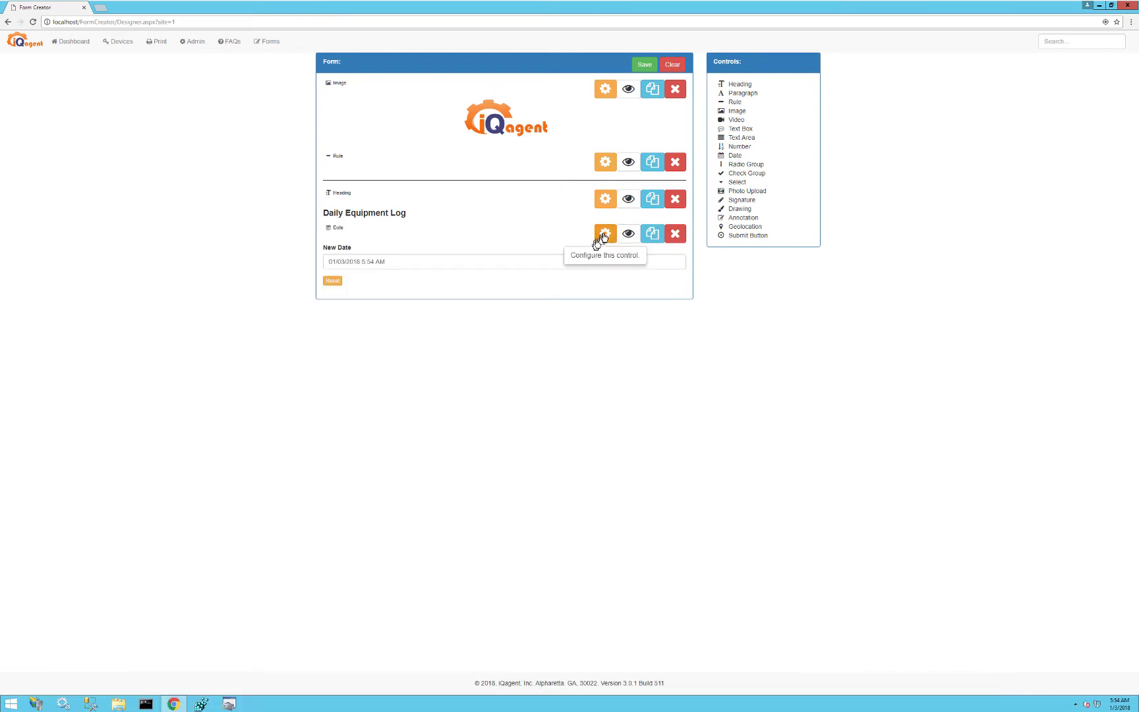
click(603, 234)
text(Today's Date)
click(673, 301)
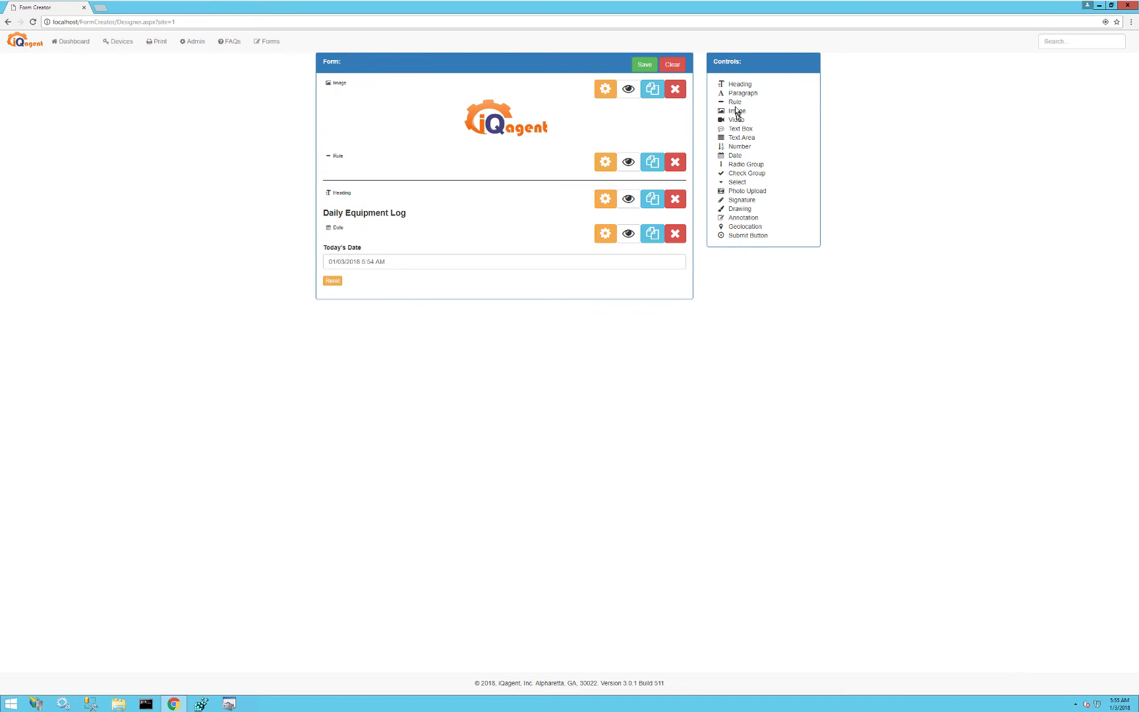
- Add a required 'Inspector Name:' text box followed by a paragraph
click(741, 129)
click(605, 301)
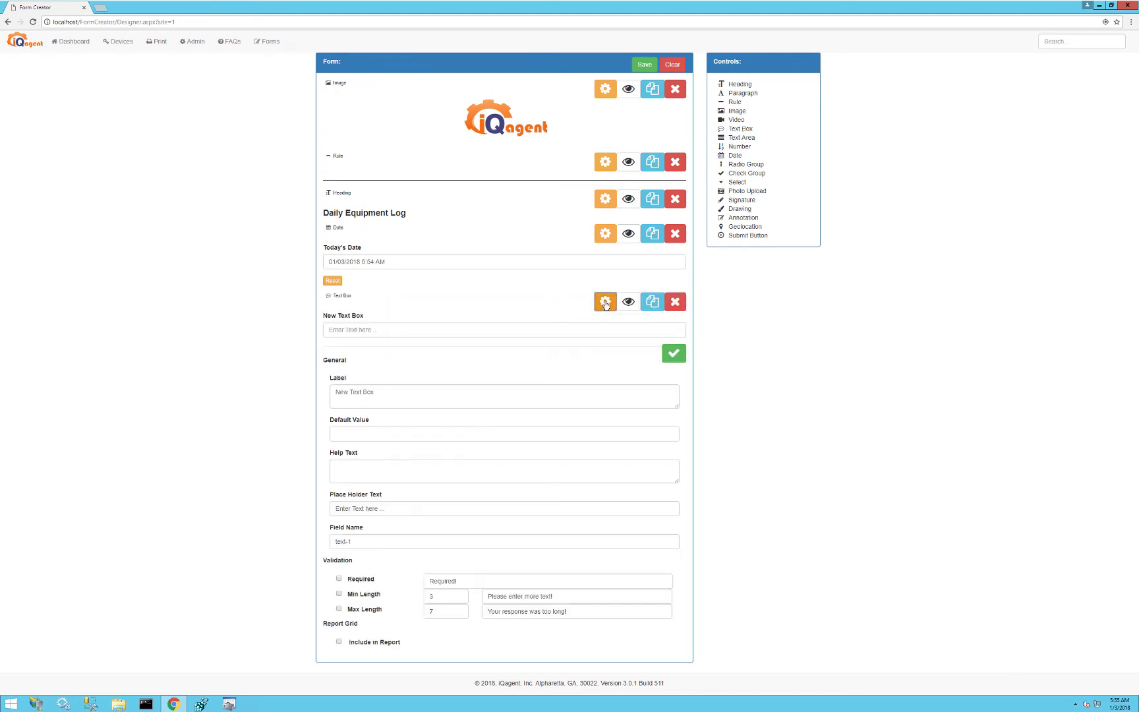
drag(378, 394, 284, 382)
text(Inspector Name:)
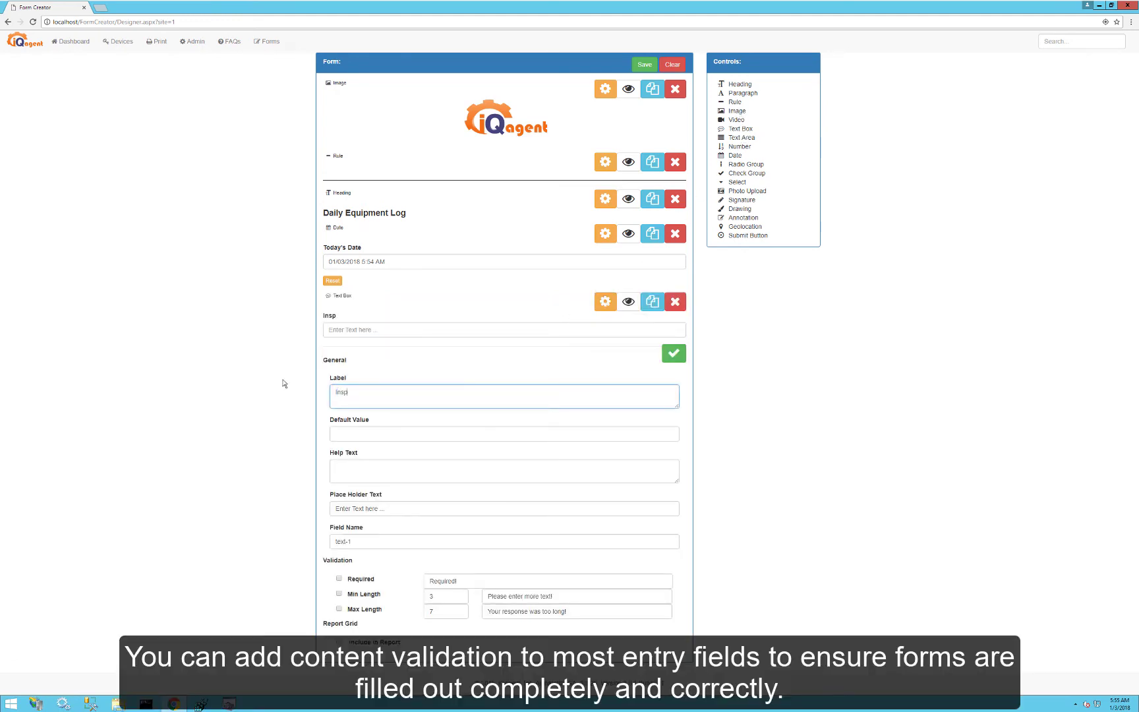
click(339, 580)
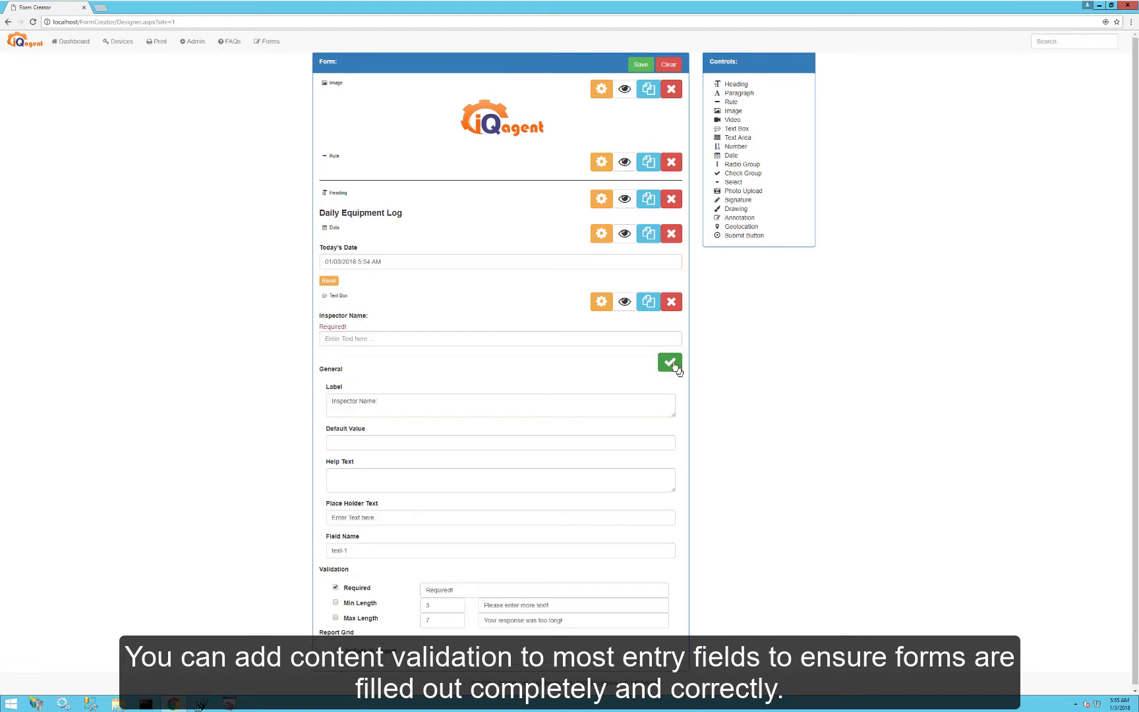
click(673, 356)
click(742, 93)
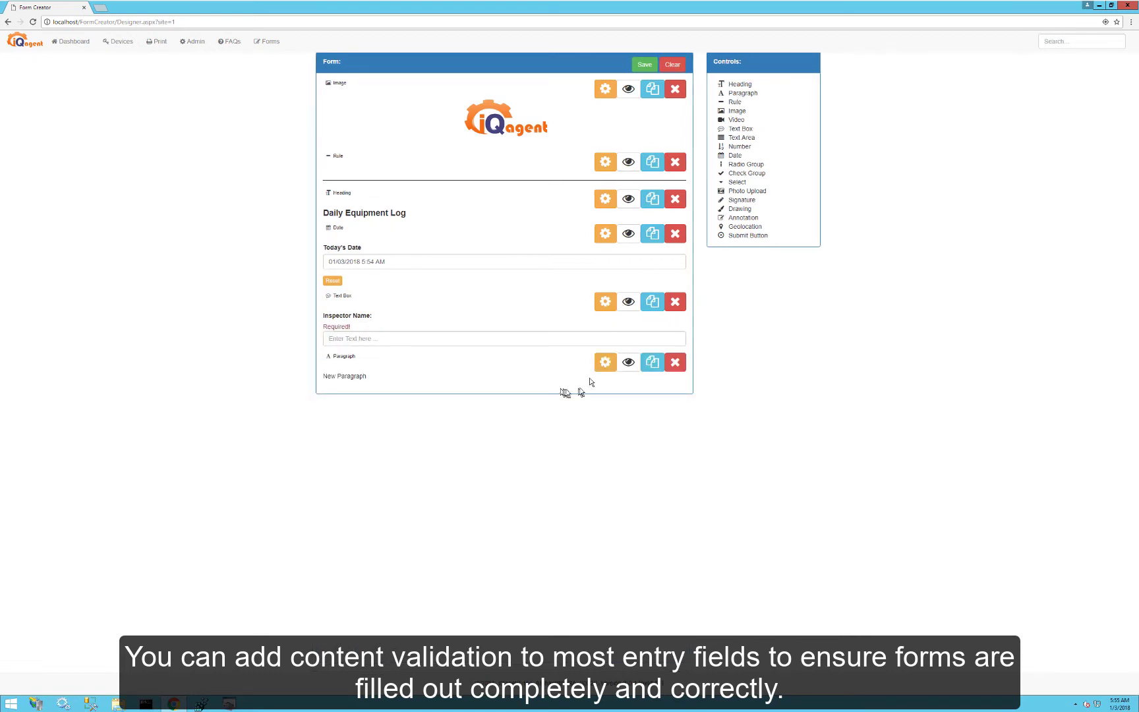
- Set the paragraph text to 'Please review the equipment operation and note any problems below.'
click(604, 362)
text(Please review the equipment operation and note any problems below.)
click(674, 396)
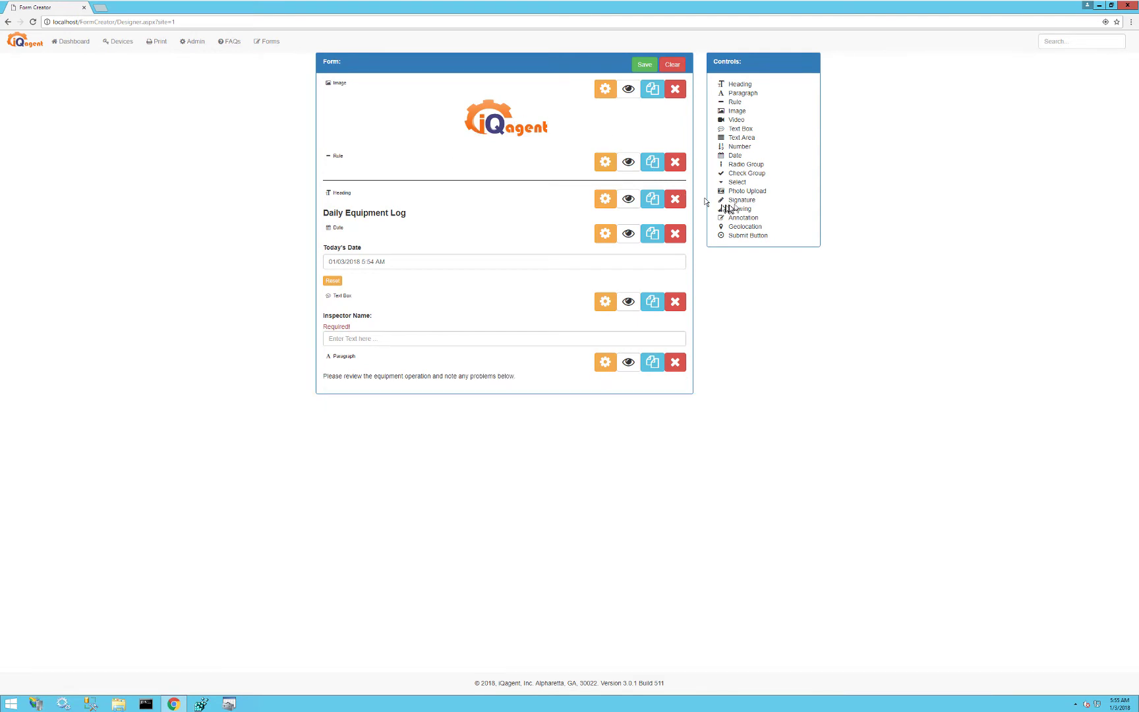
- Add a radio group 'Is the equipment working properly?' with options Yes and No
click(745, 165)
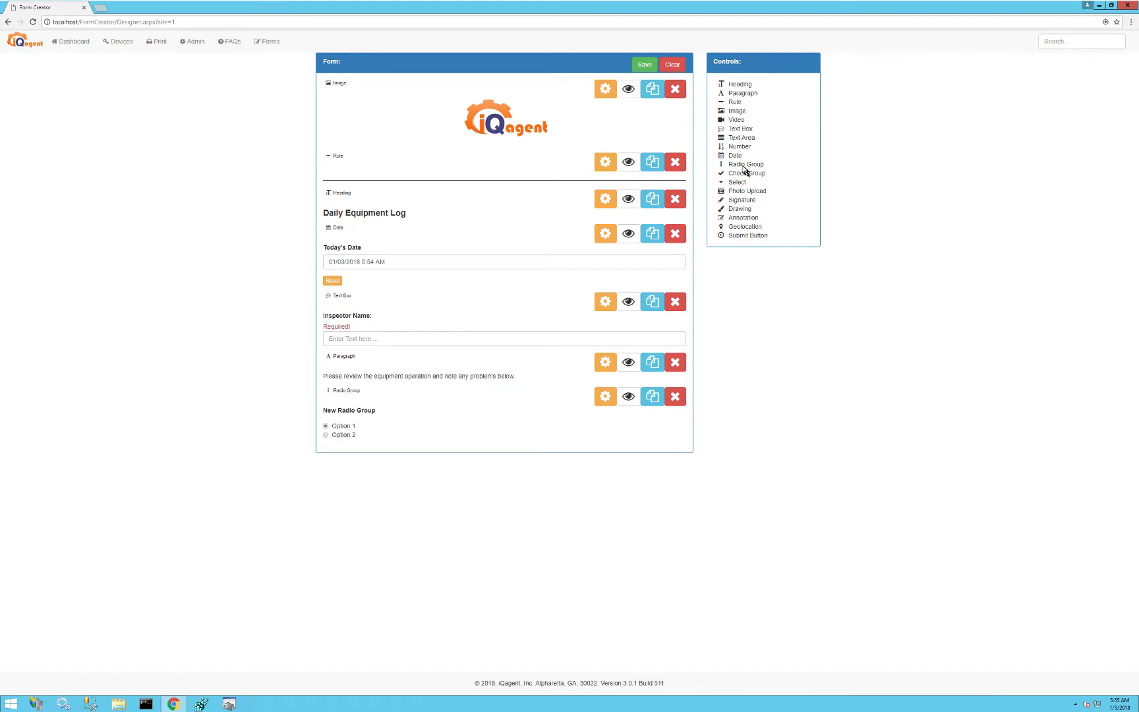
click(604, 396)
text(Is the)
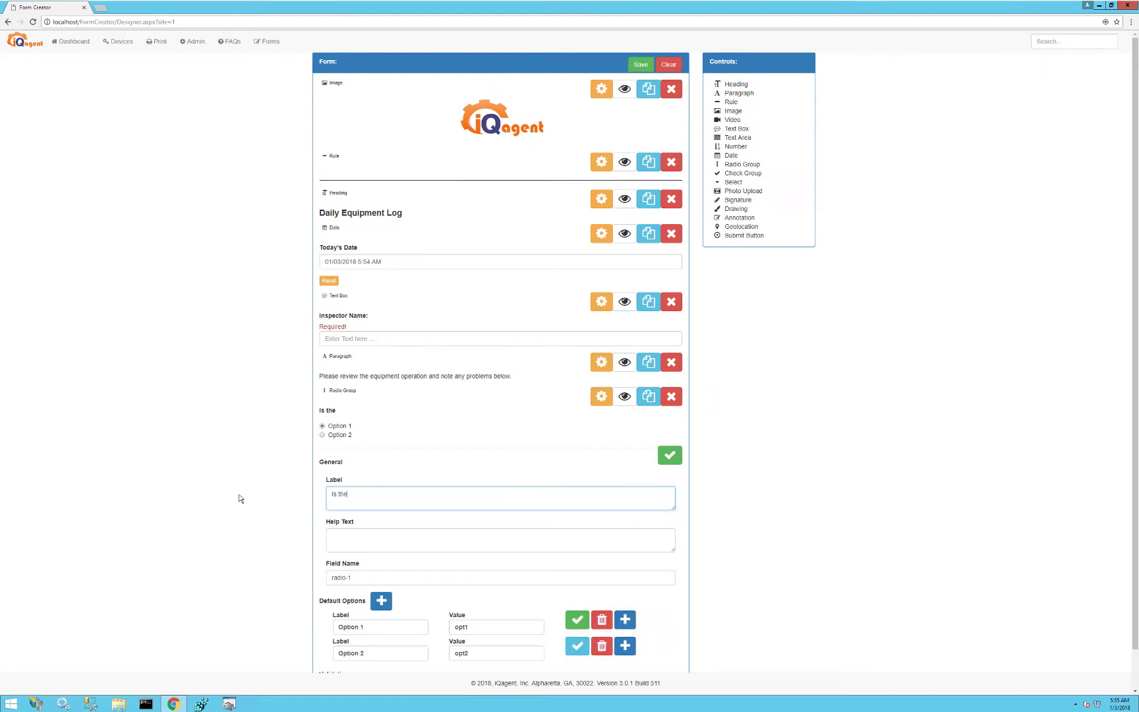
text( equipment working properly?)
drag(366, 626, 301, 629)
text(Yes)
scroll(302, 626, down, 1)
drag(366, 612, 311, 608)
text(No)
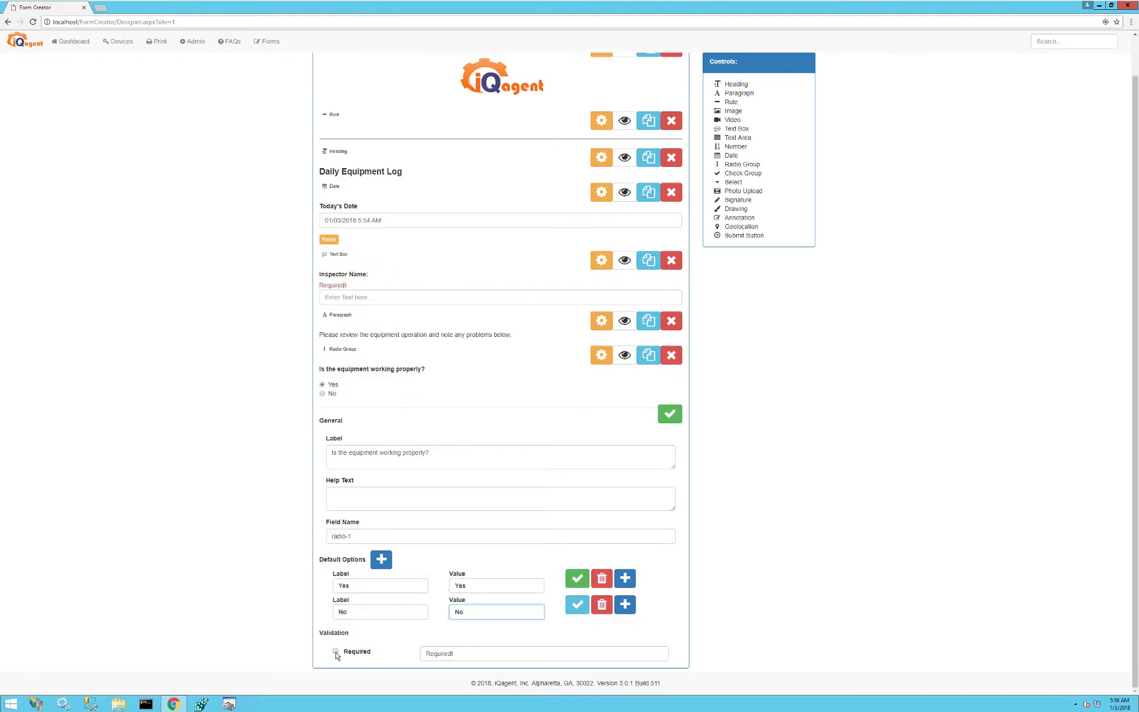
click(669, 413)
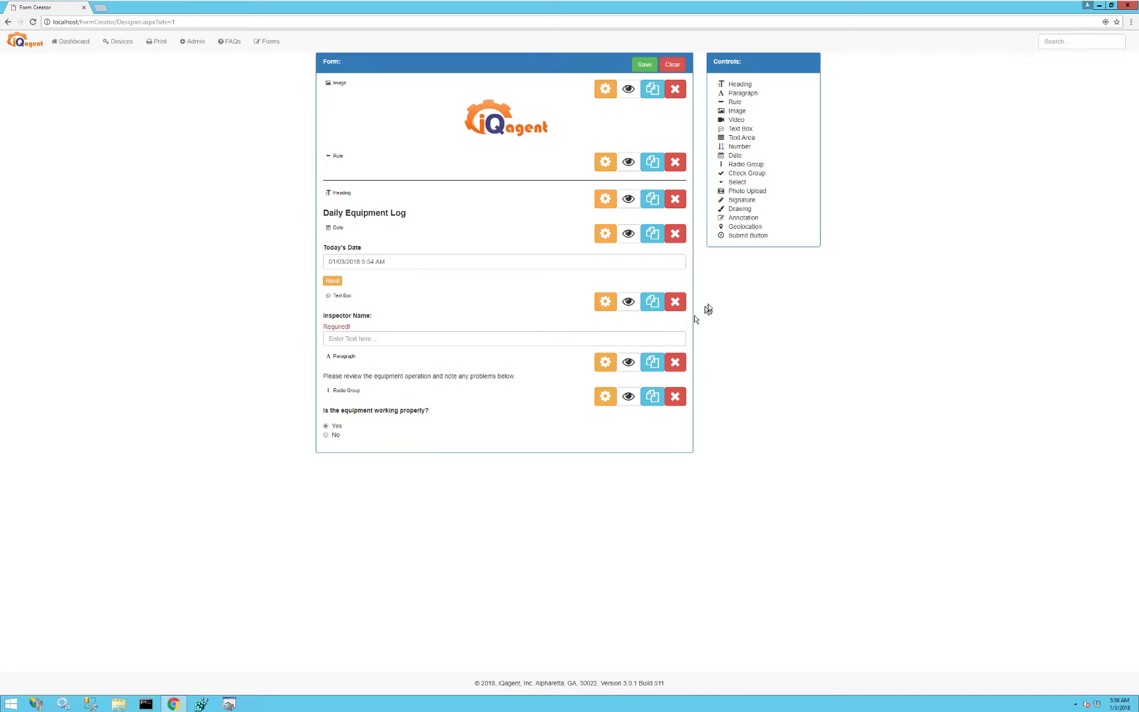
- Add a signature field labelled 'supervisors signature' below the equipment question
mouse_move(748, 204)
mouse_down()
mouse_move(368, 336)
mouse_move(373, 346)
mouse_up()
click(605, 454)
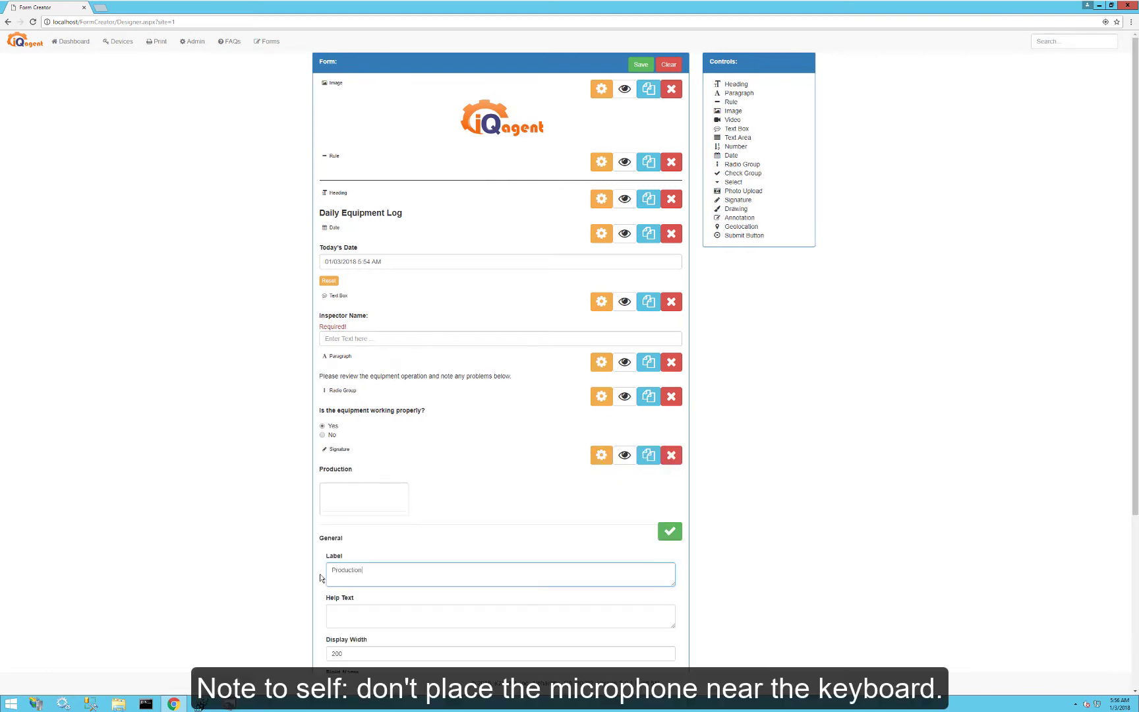
text(supervisors signature)
click(669, 530)
- Add a text area labelled 'Describe the problem below:'
click(750, 138)
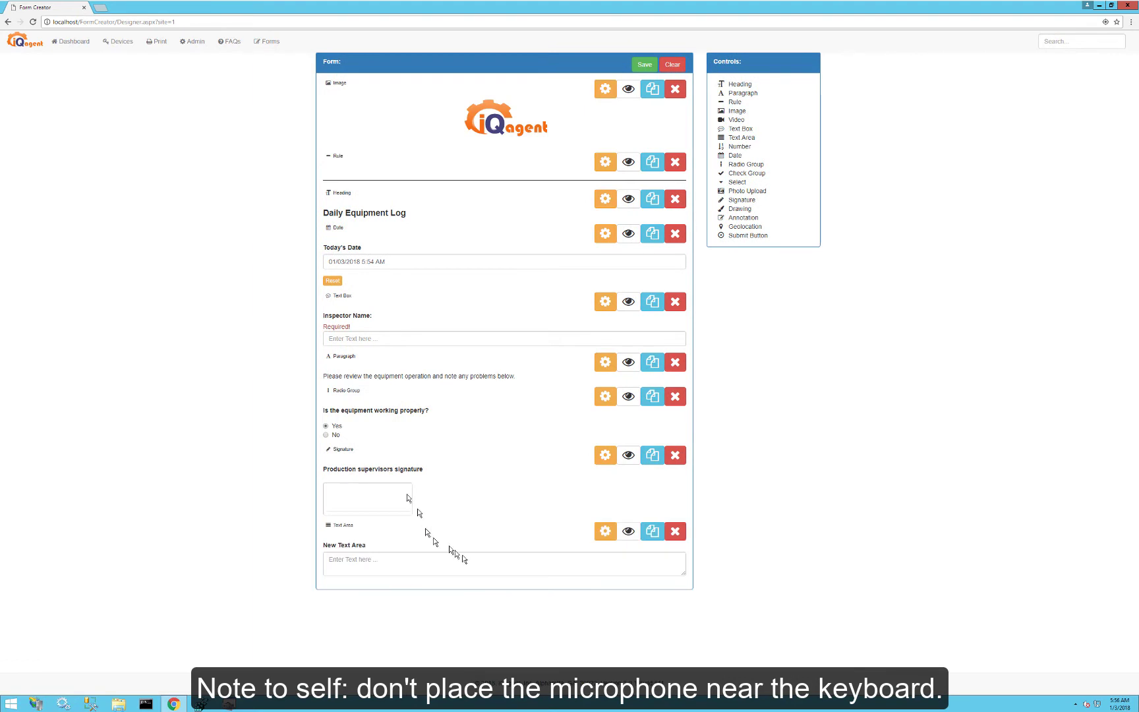
click(605, 530)
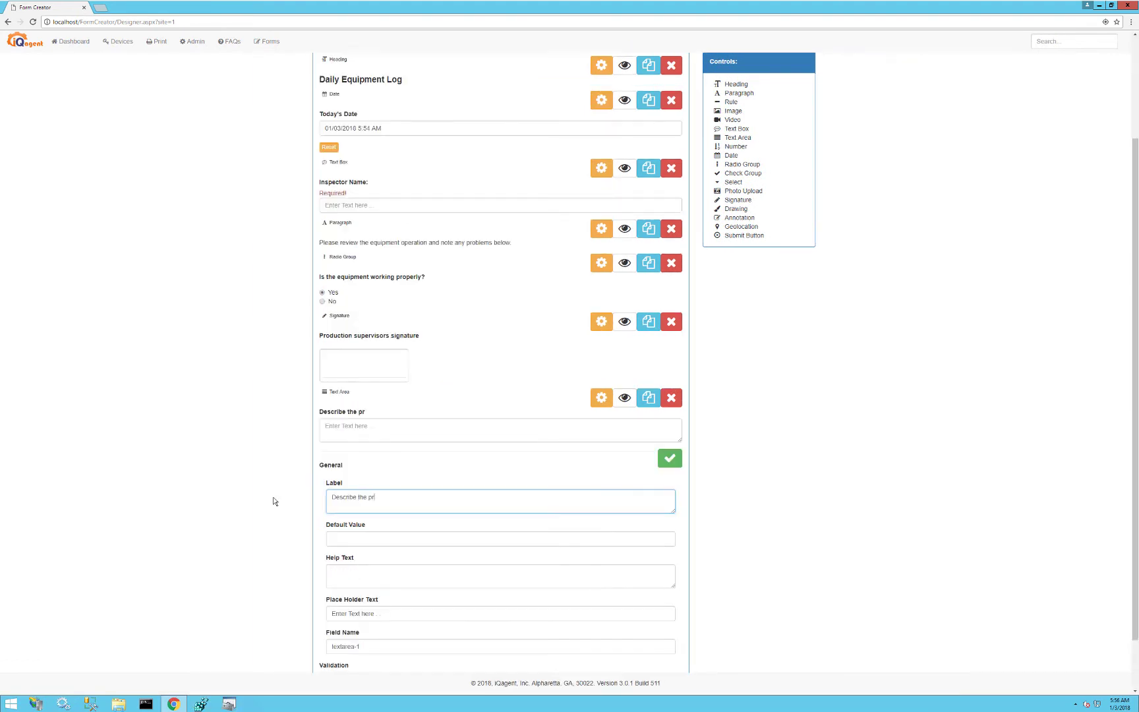
text(he problem below:)
click(669, 458)
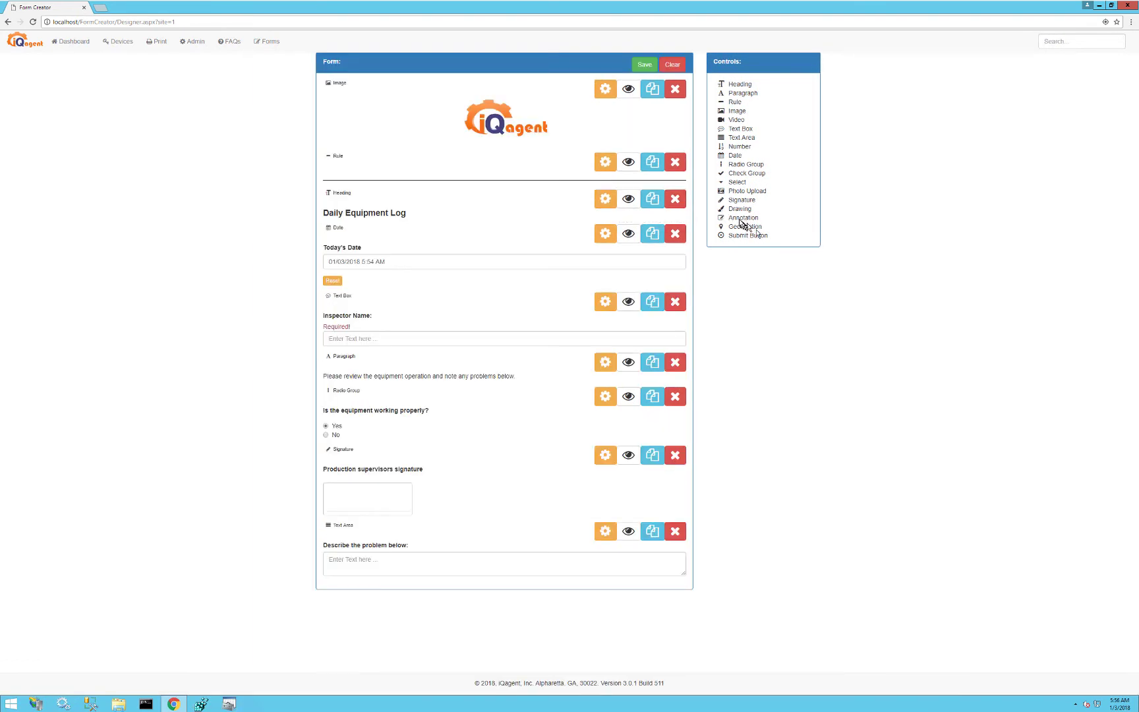
- Add an annotation field 'take a picture and circle the problem area' that allows image upload
click(739, 219)
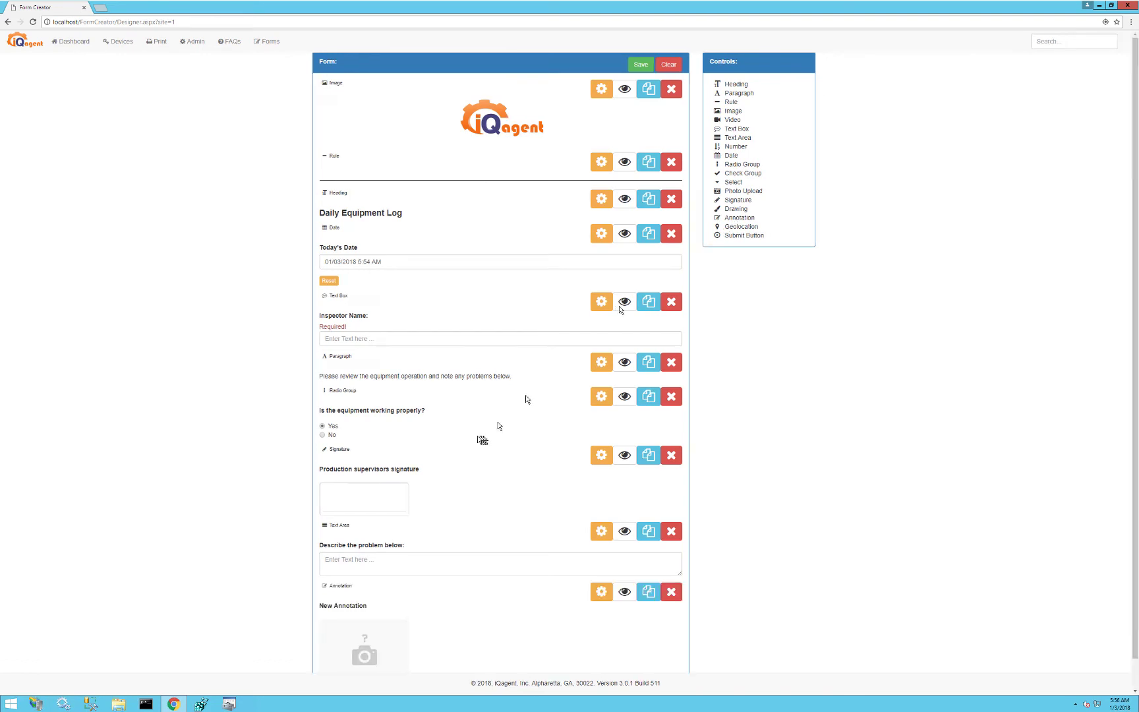
scroll(472, 452, down, 1)
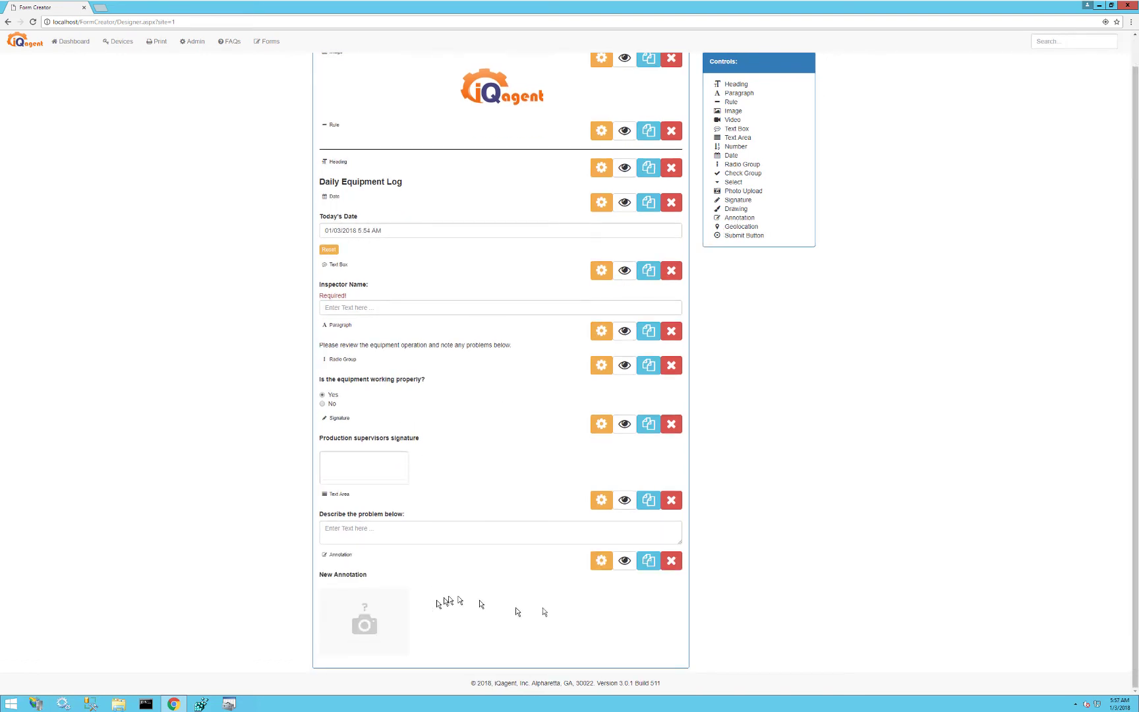
click(601, 560)
text(take a picture and circle the problem area)
scroll(323, 580, down, 1)
click(329, 566)
scroll(427, 580, down, 1)
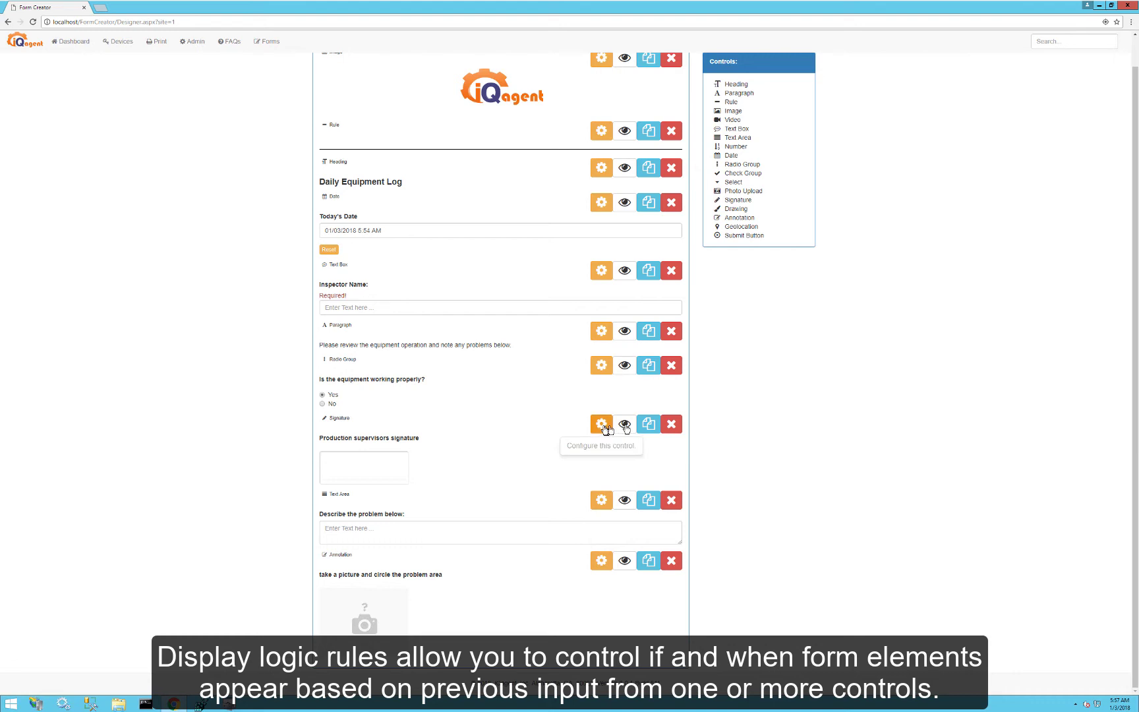
- Show the supervisor signature only when 'Is the equipment working properly?' equals No
click(624, 425)
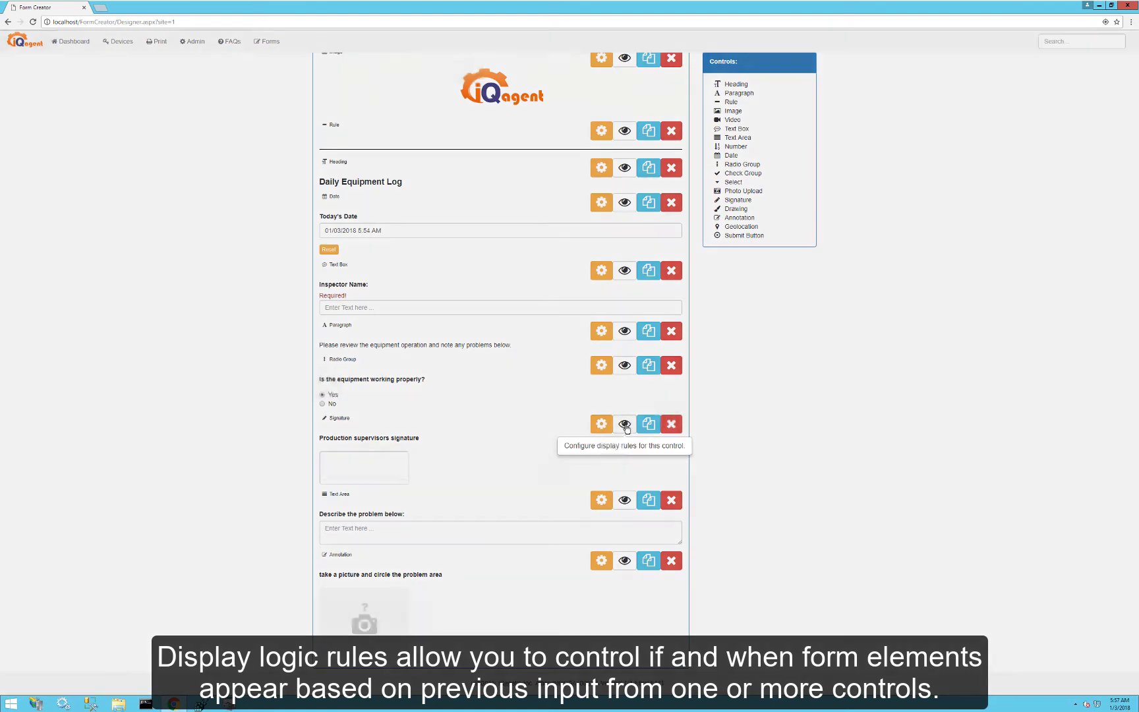
click(446, 110)
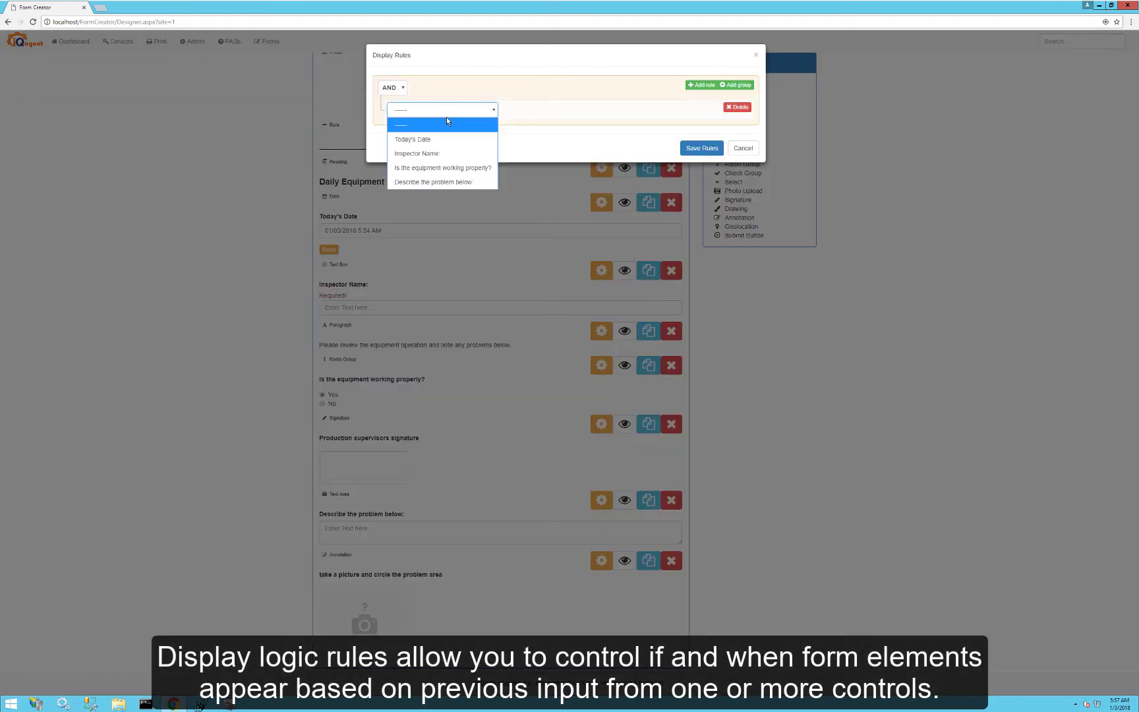
click(450, 166)
click(573, 109)
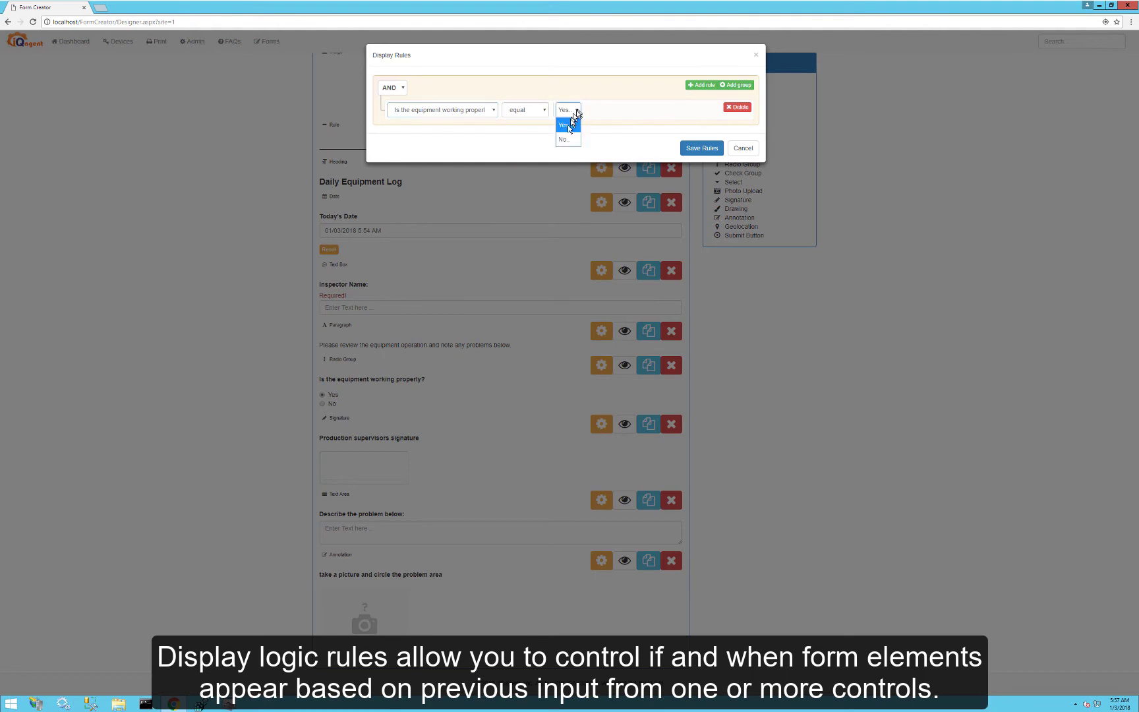
click(564, 140)
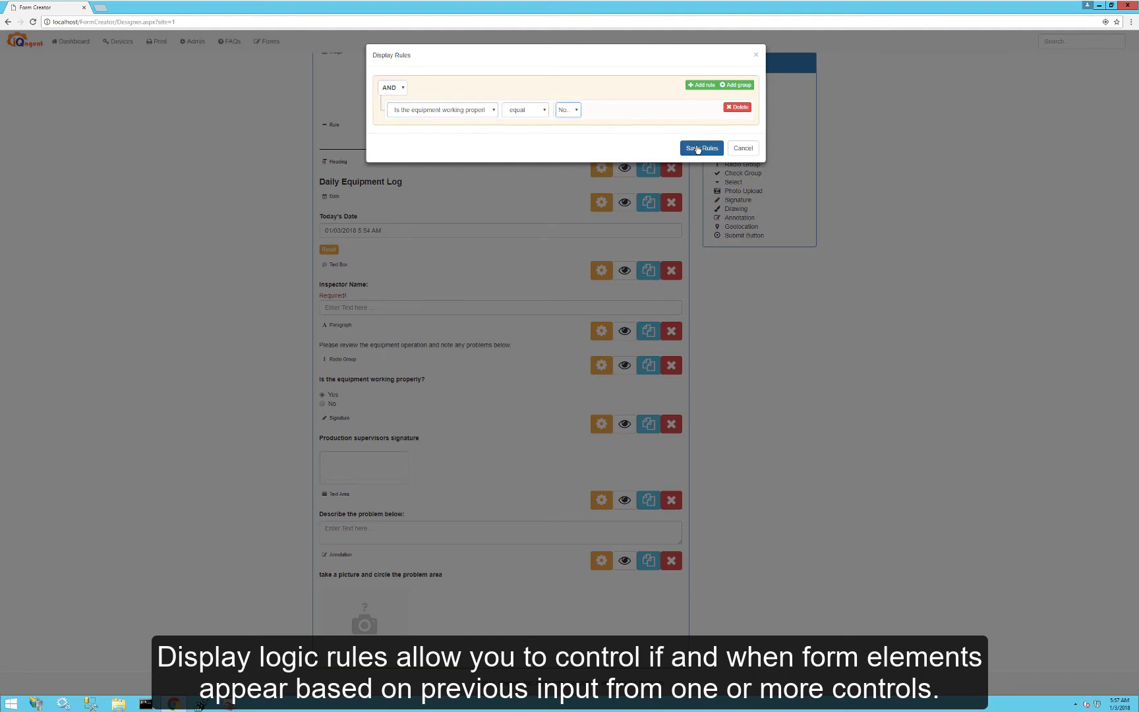
click(697, 148)
- Show the problem description text area only when the equipment question equals No
click(623, 500)
click(451, 109)
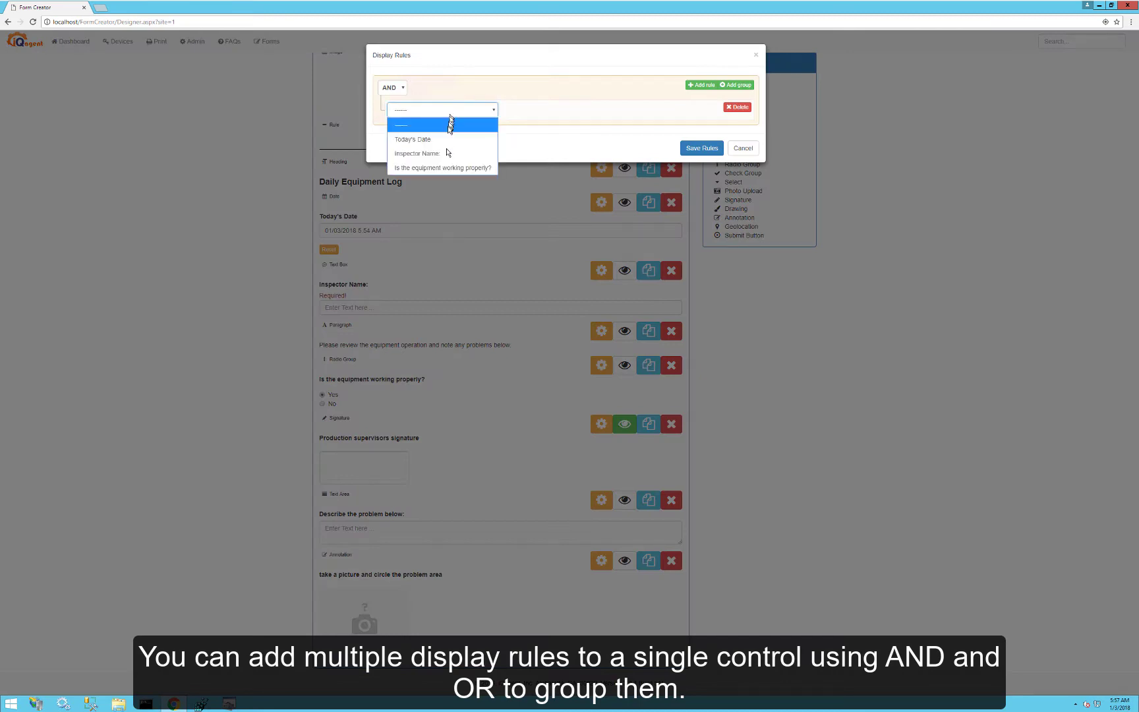
click(451, 168)
click(574, 111)
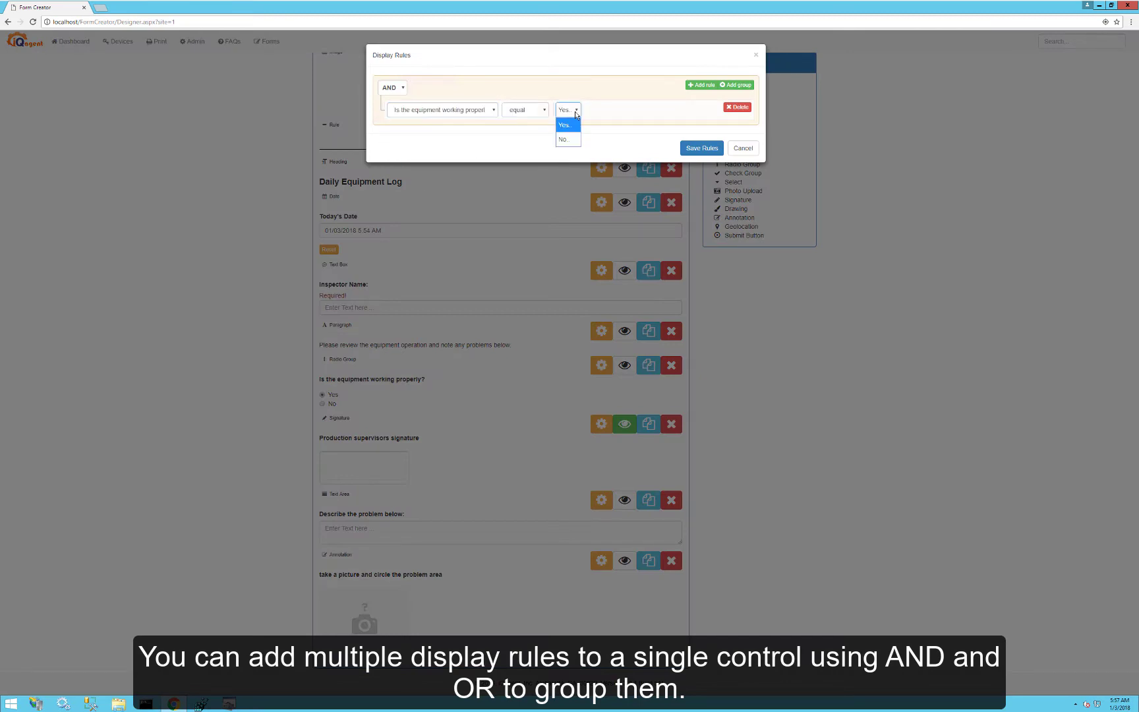
click(563, 139)
click(702, 148)
- Set the picture annotation's display rule to the equipment question equalling No
click(624, 560)
click(441, 109)
click(444, 167)
click(568, 109)
click(564, 139)
- Save the annotation rule, then add an 'Inspectors signature' and a Submit button at the end
click(691, 149)
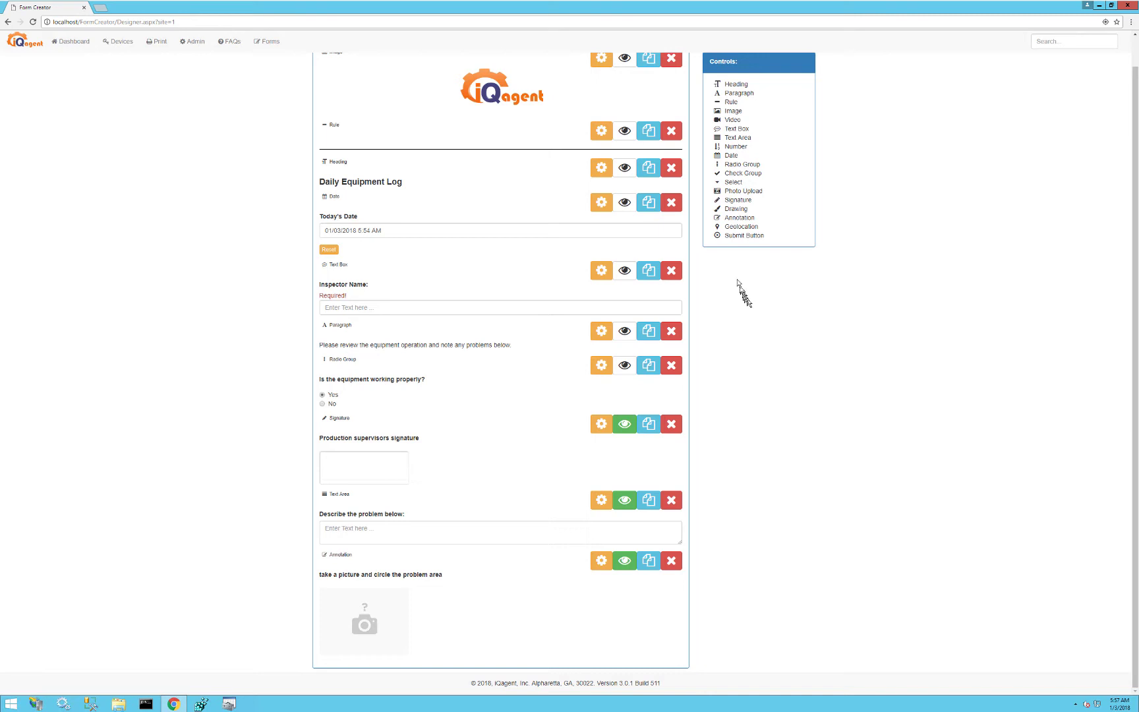
mouse_move(738, 199)
mouse_down()
mouse_move(534, 445)
mouse_move(575, 618)
mouse_up()
click(601, 595)
text(Inspectors signature)
click(669, 493)
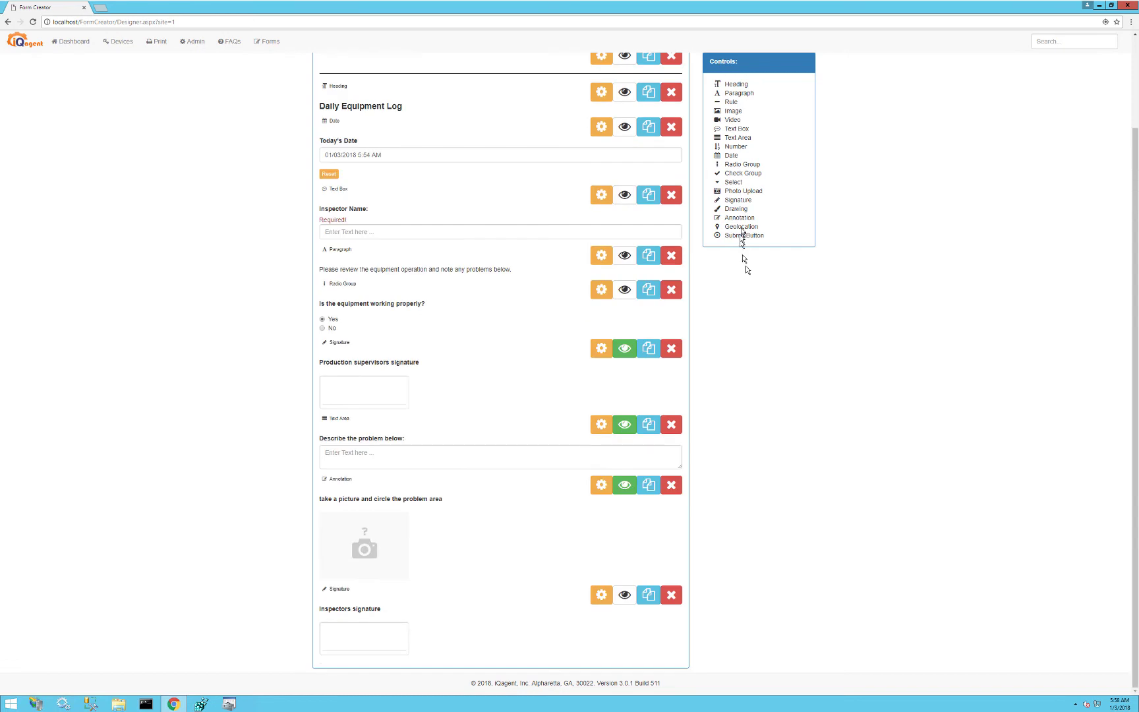
click(747, 238)
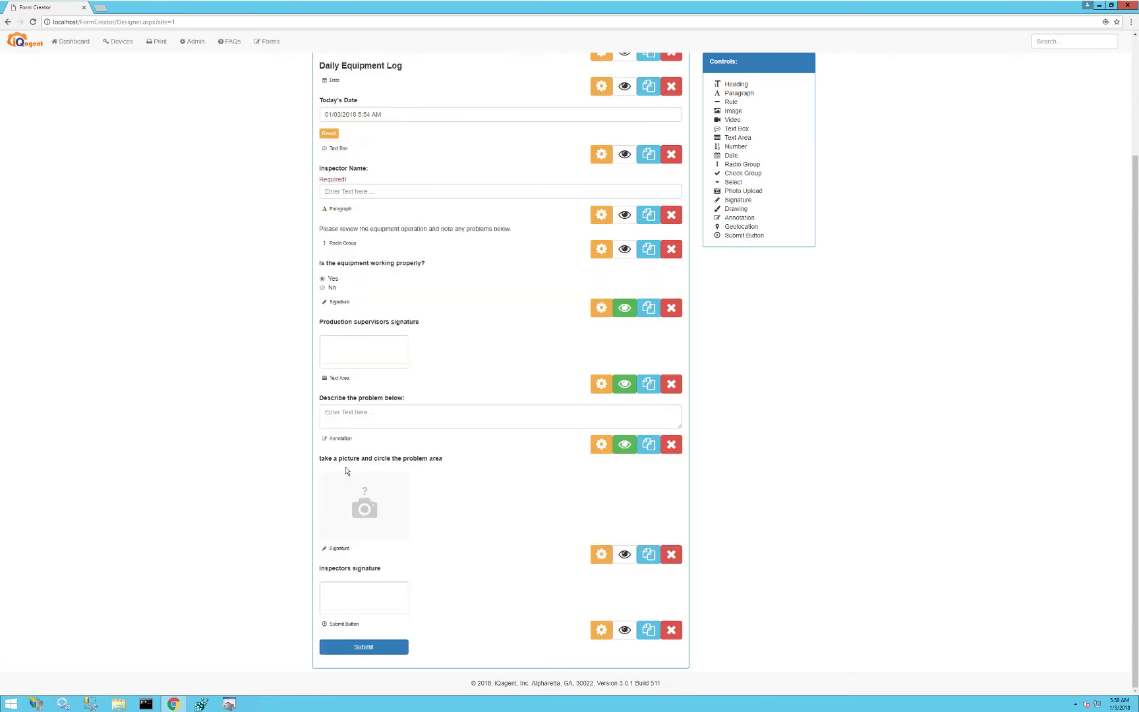
scroll(344, 470, up, 3)
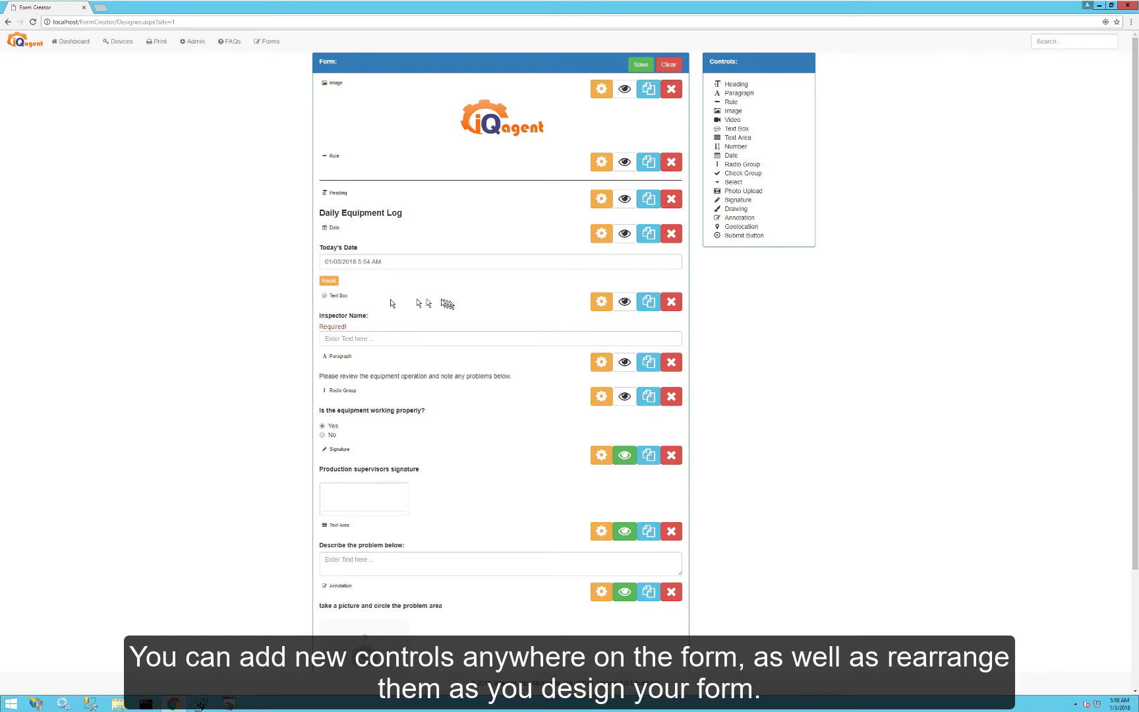
- Insert 'Equipment Name' and 'Record Serial Number' text boxes below Inspector Name
drag(736, 129, 385, 359)
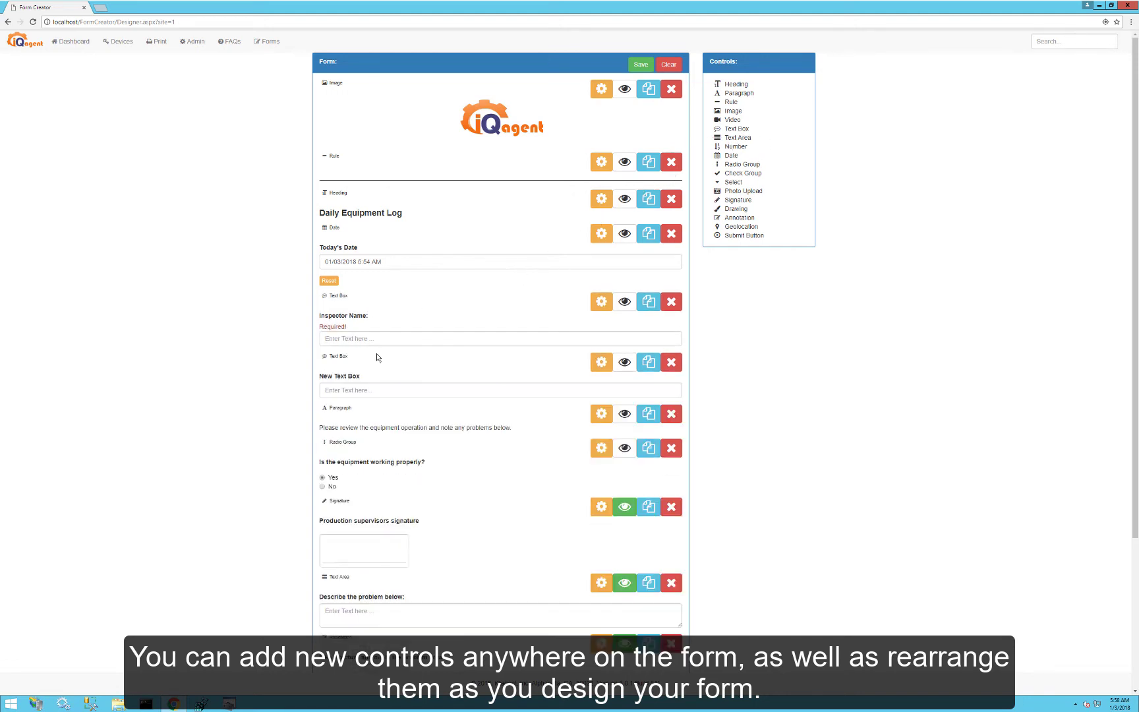
click(601, 363)
text(Equipment Name)
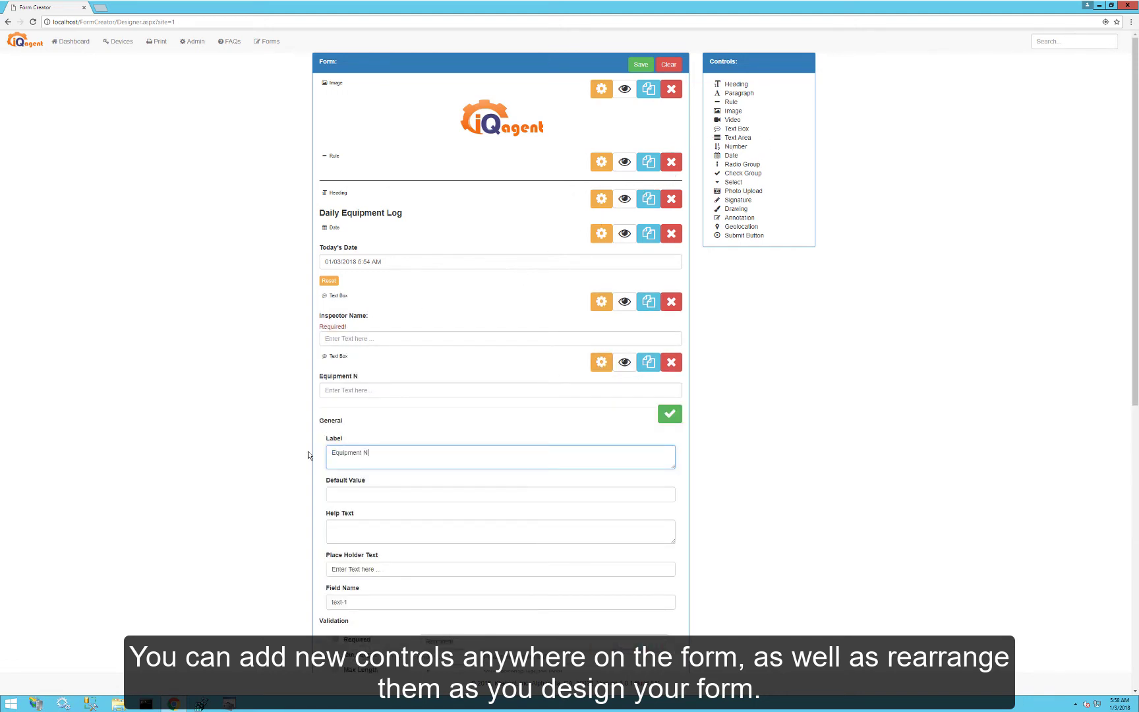
click(669, 413)
drag(736, 130, 358, 410)
text(Record Serial Number)
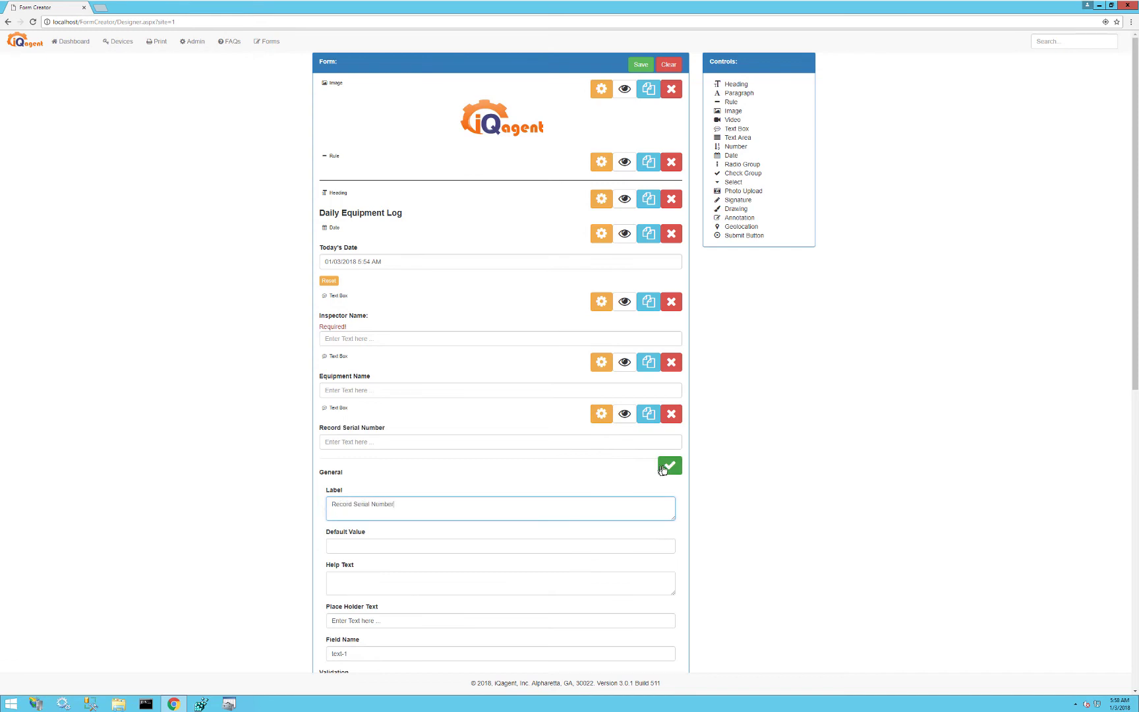
click(670, 465)
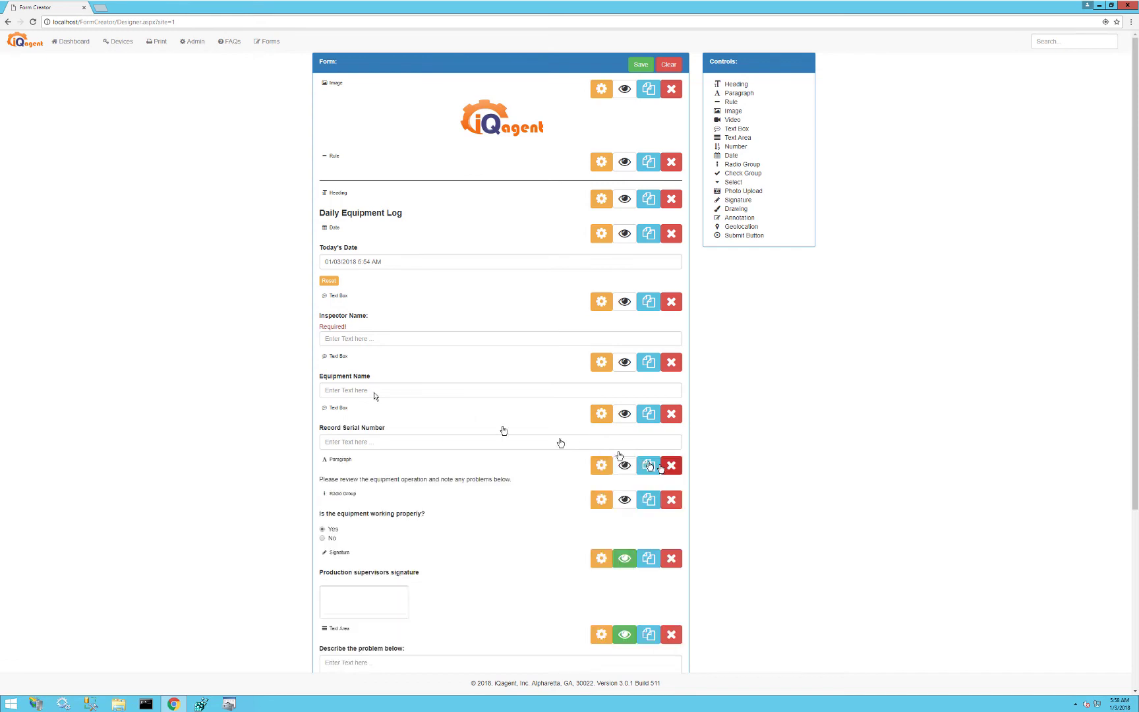
- Save the form as 'Daily equipment log'
click(638, 66)
click(470, 91)
text(Da)
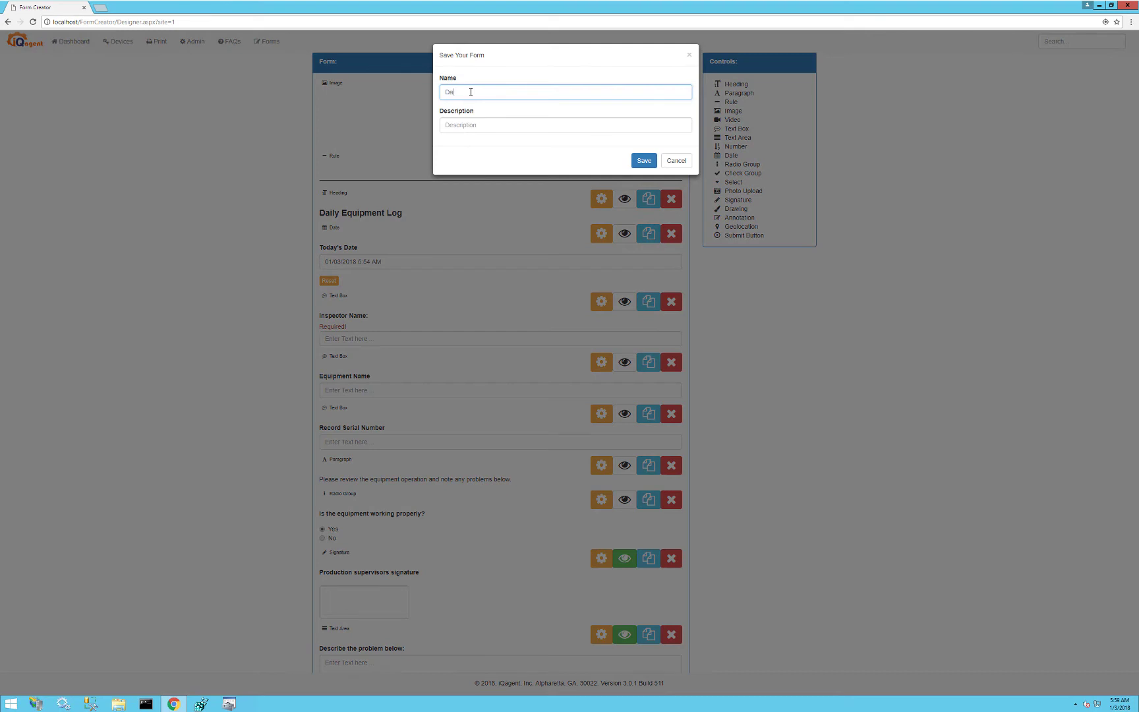
text(ily equipment log)
click(644, 160)
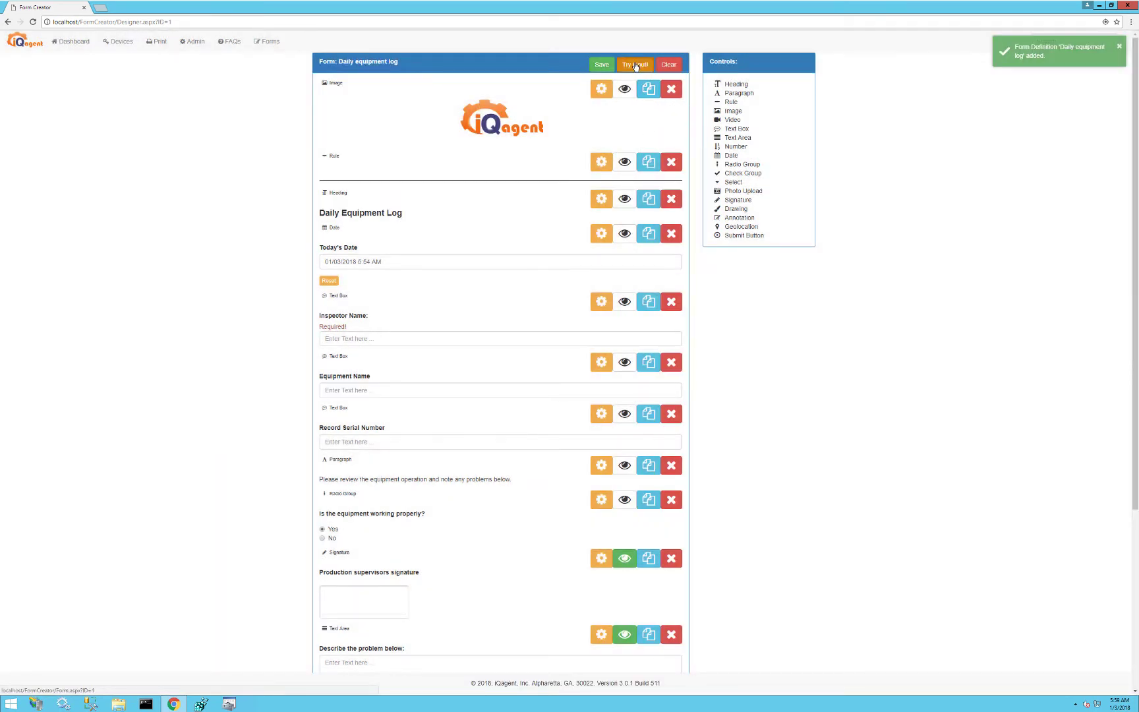
- Preview the form, confirming No reveals the problem fields and Yes hides them
click(635, 65)
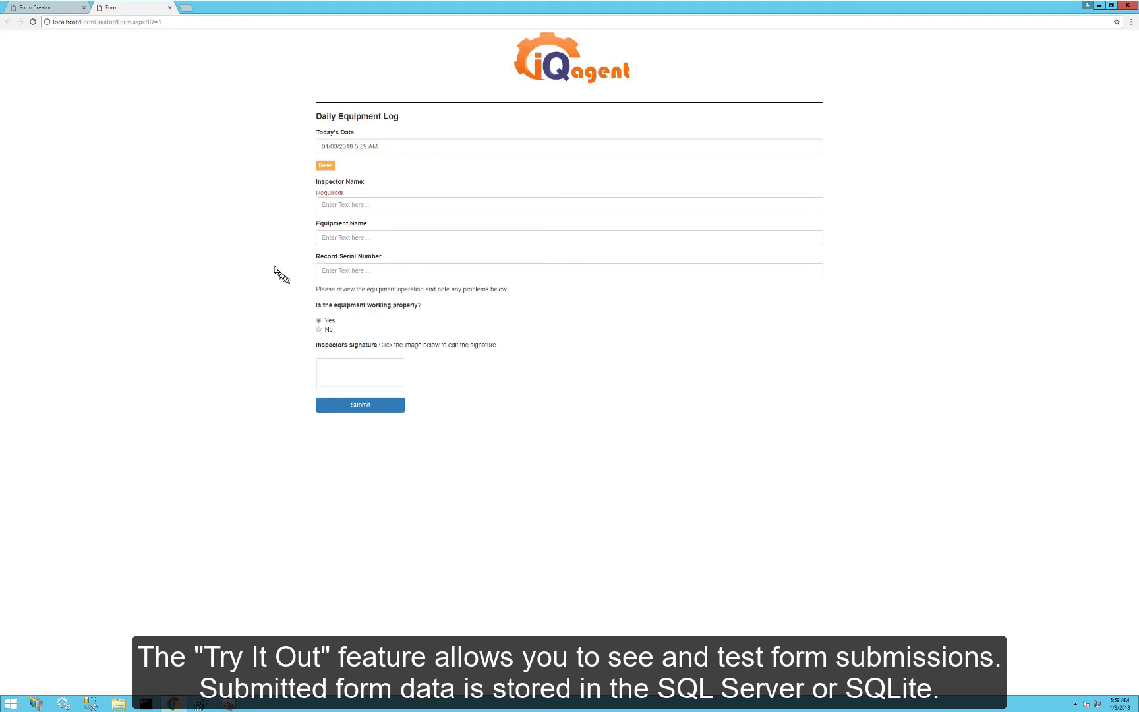
click(319, 330)
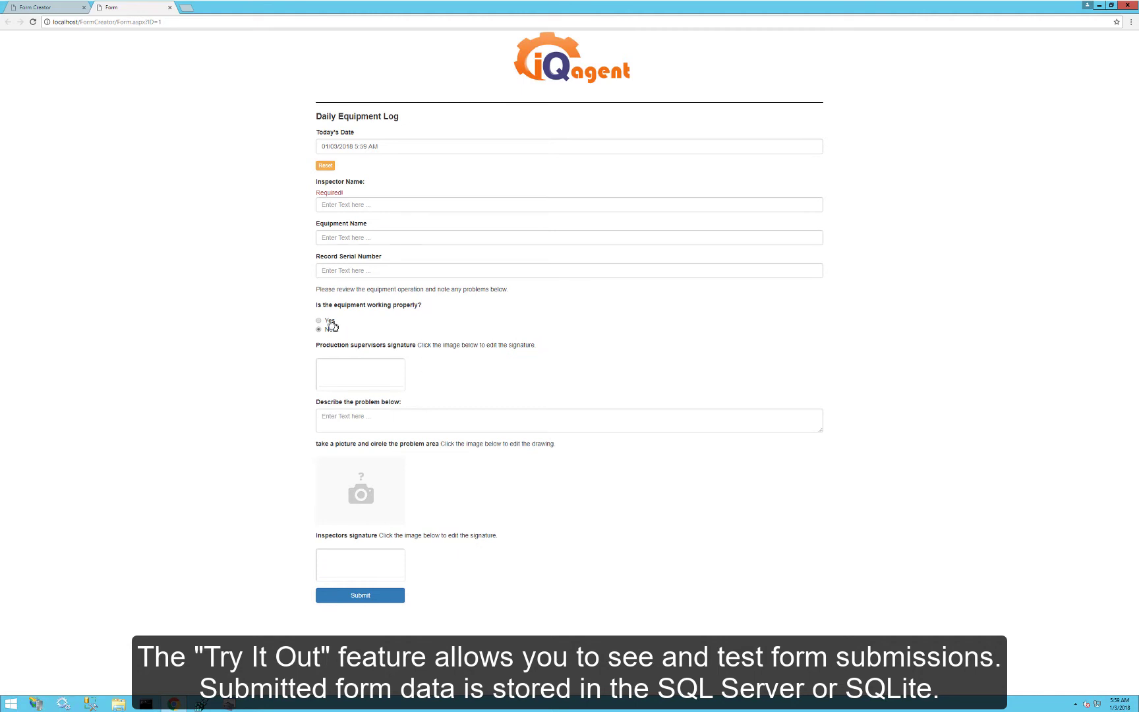
click(318, 321)
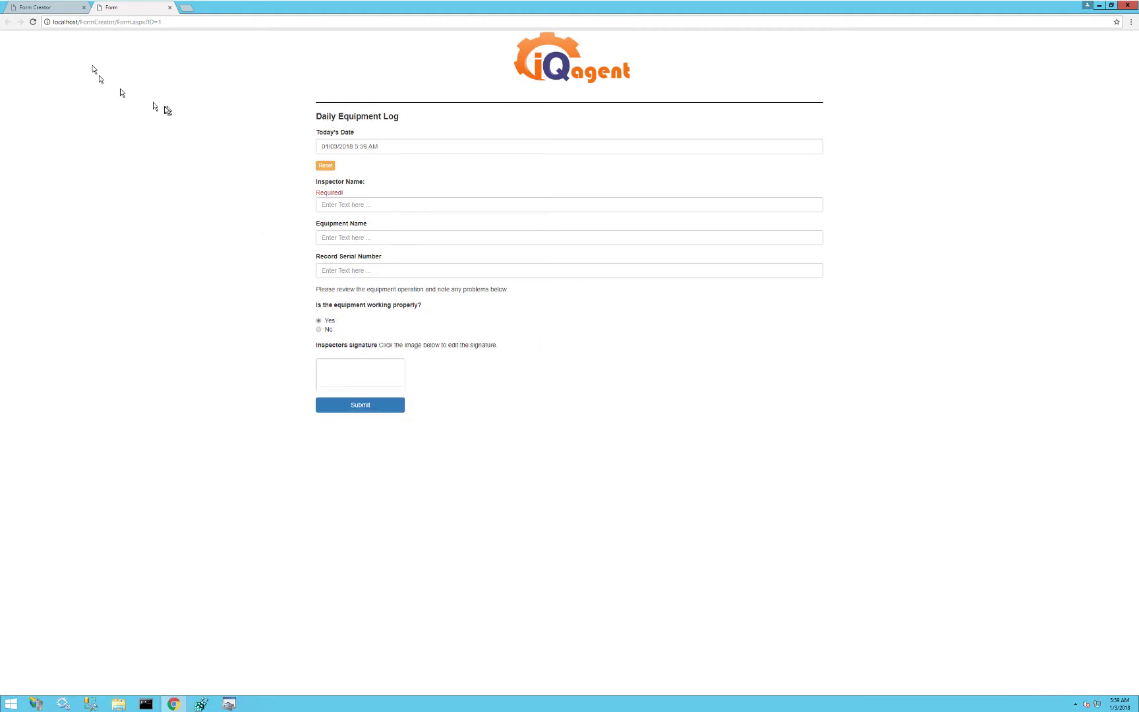
click(34, 8)
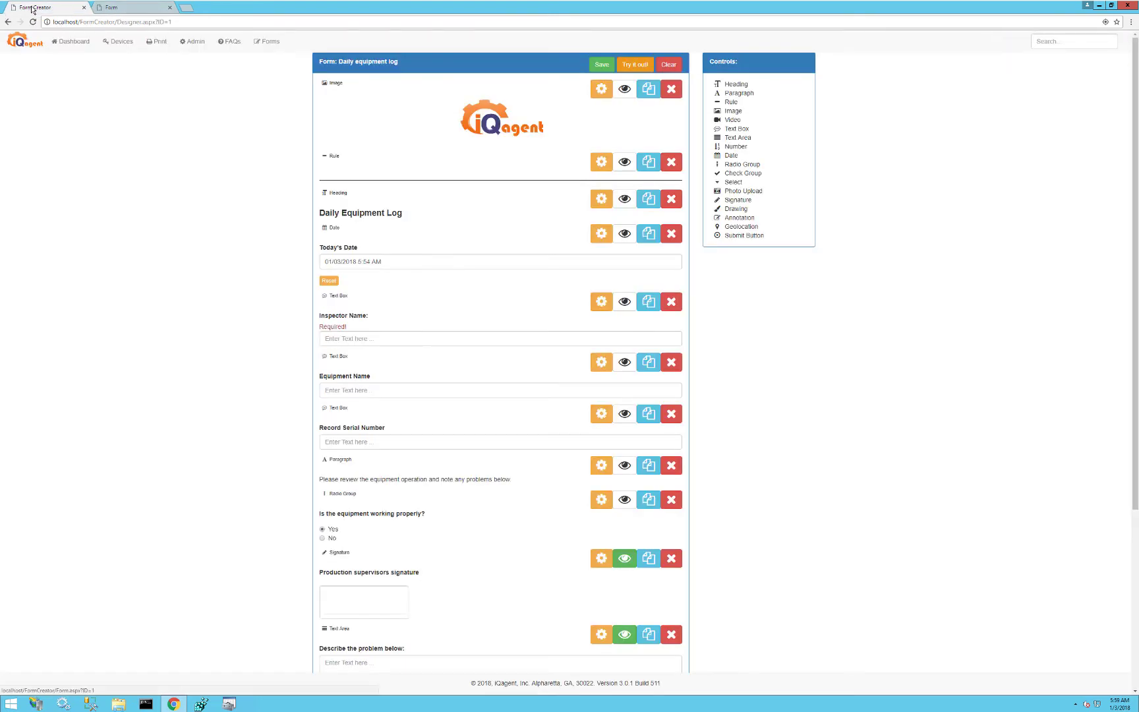
- Add a Form info entry to the Incoming Bank Motor point of interest under Motors
click(72, 93)
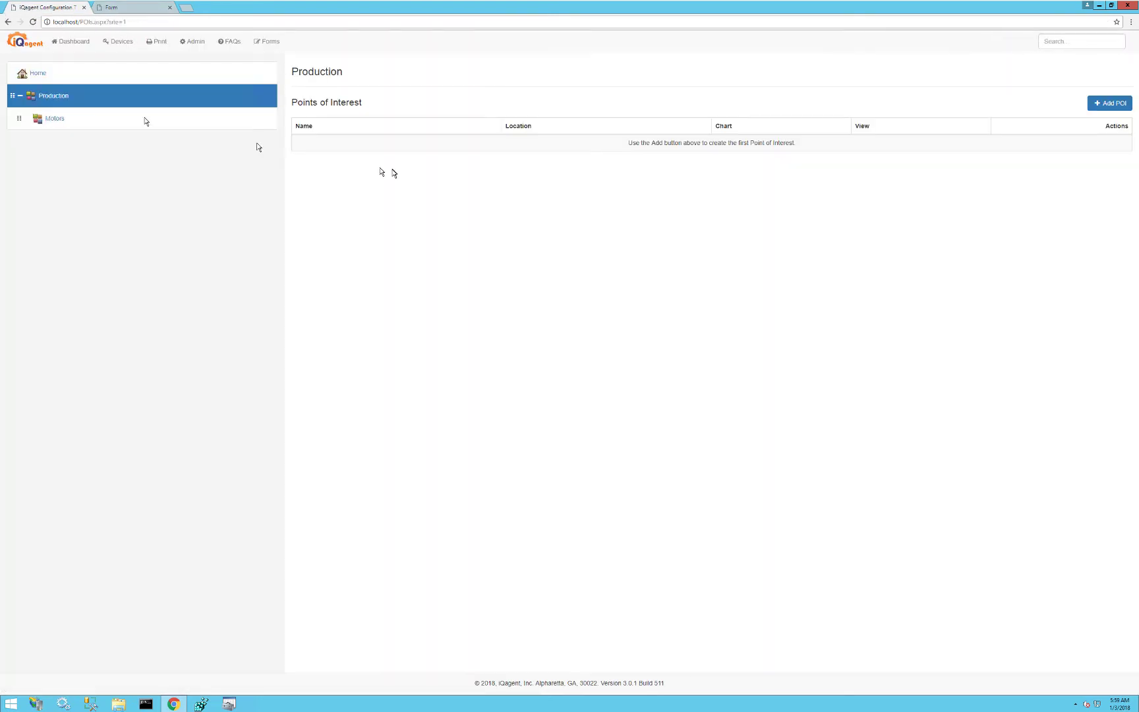
click(58, 120)
click(348, 144)
click(1105, 270)
click(1086, 346)
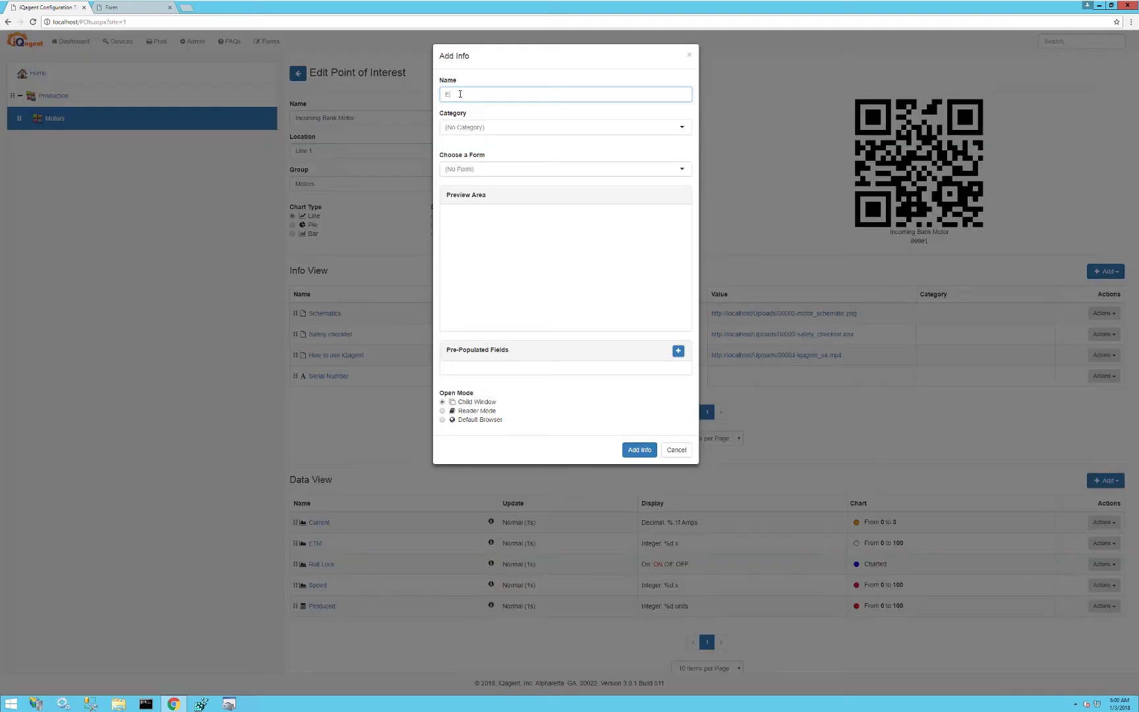
- Name the entry 'Equipment Log' and link it to the Daily equipment log form
click(460, 94)
text(Equipment Log)
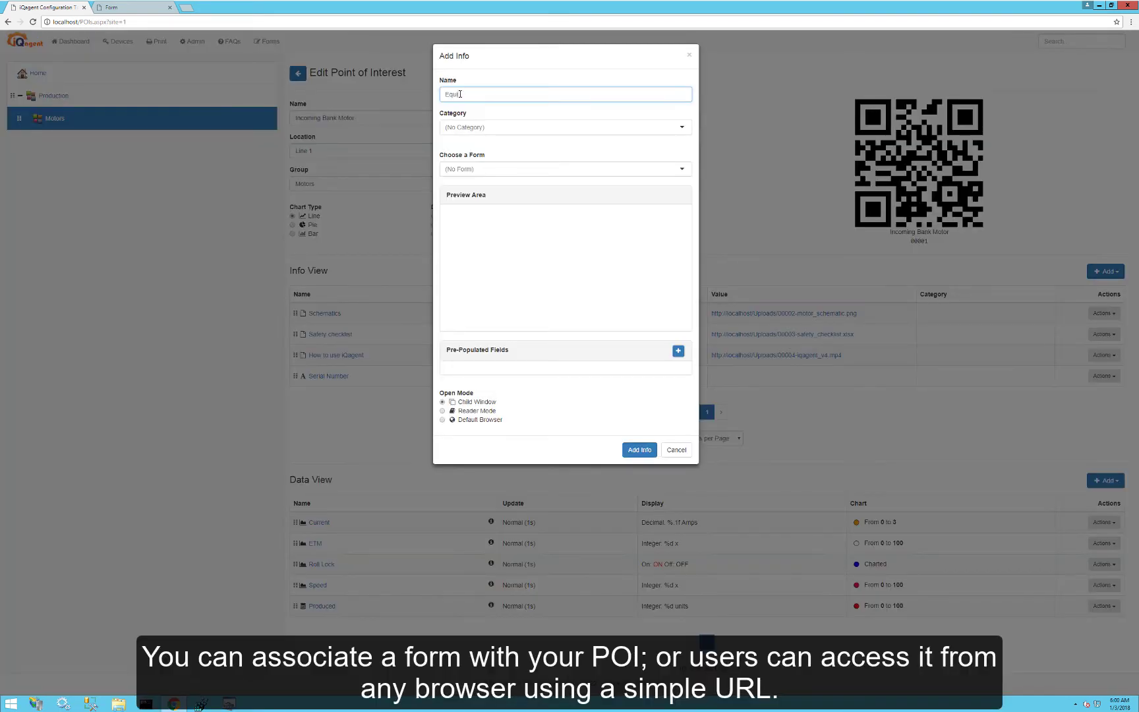
click(504, 170)
click(484, 202)
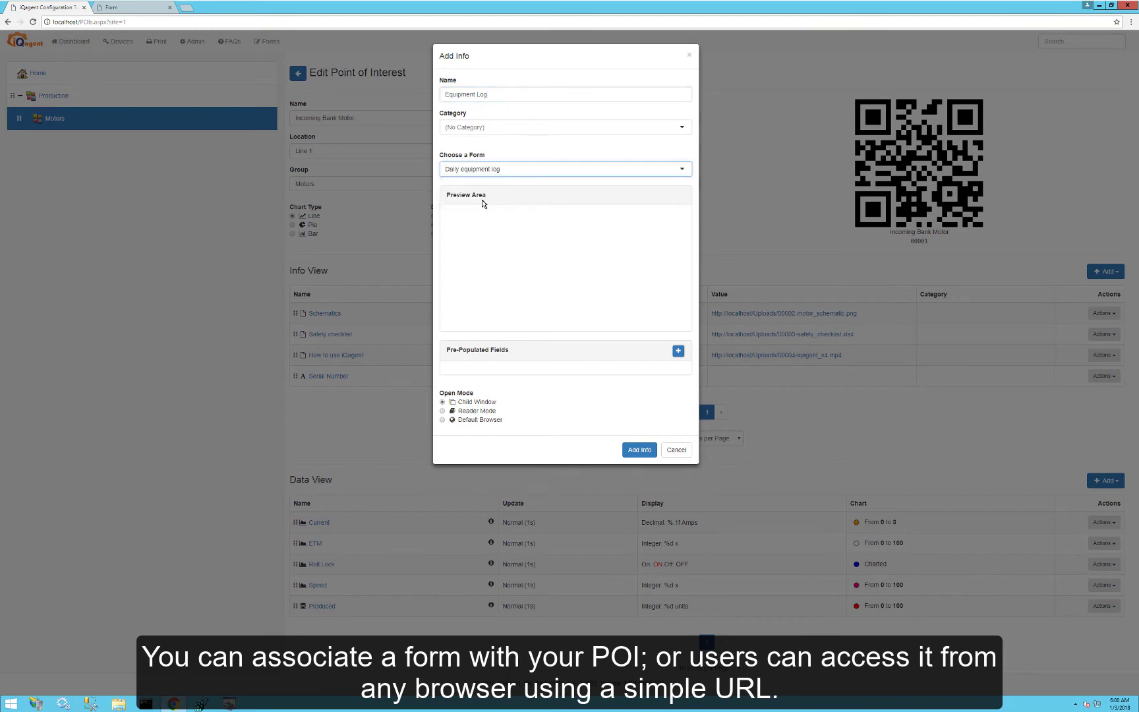
- Pre-fill the Record Serial Number field with 37892-AH
scroll(496, 285, down, 5)
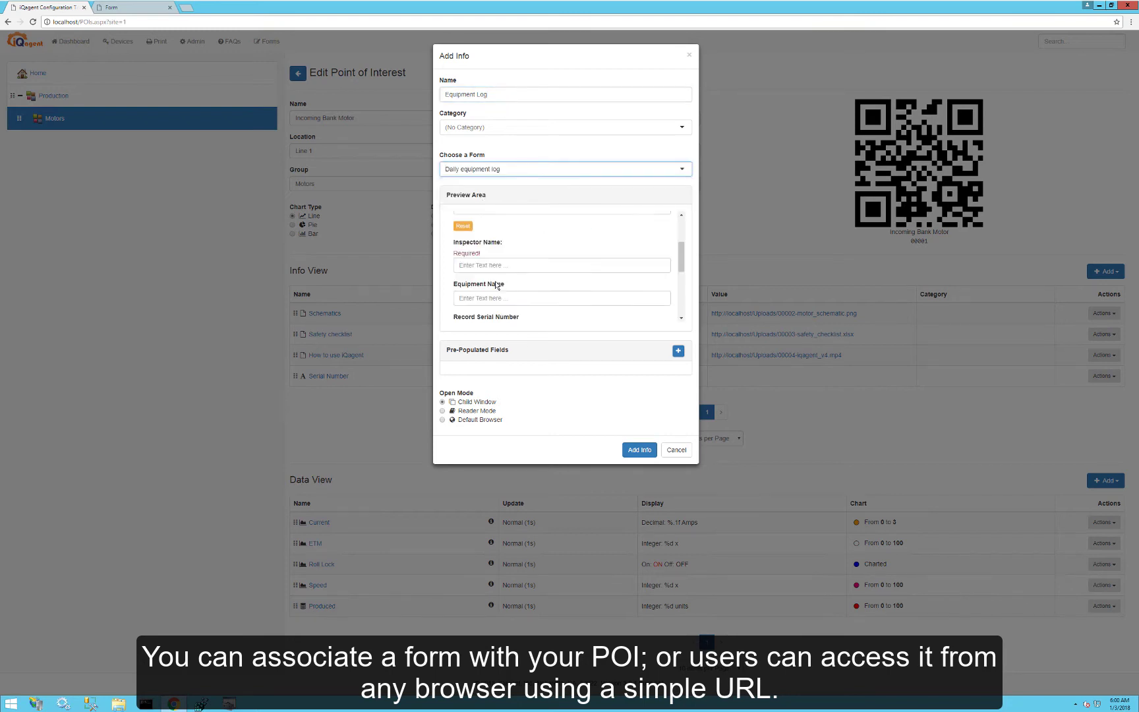
scroll(514, 293, down, 2)
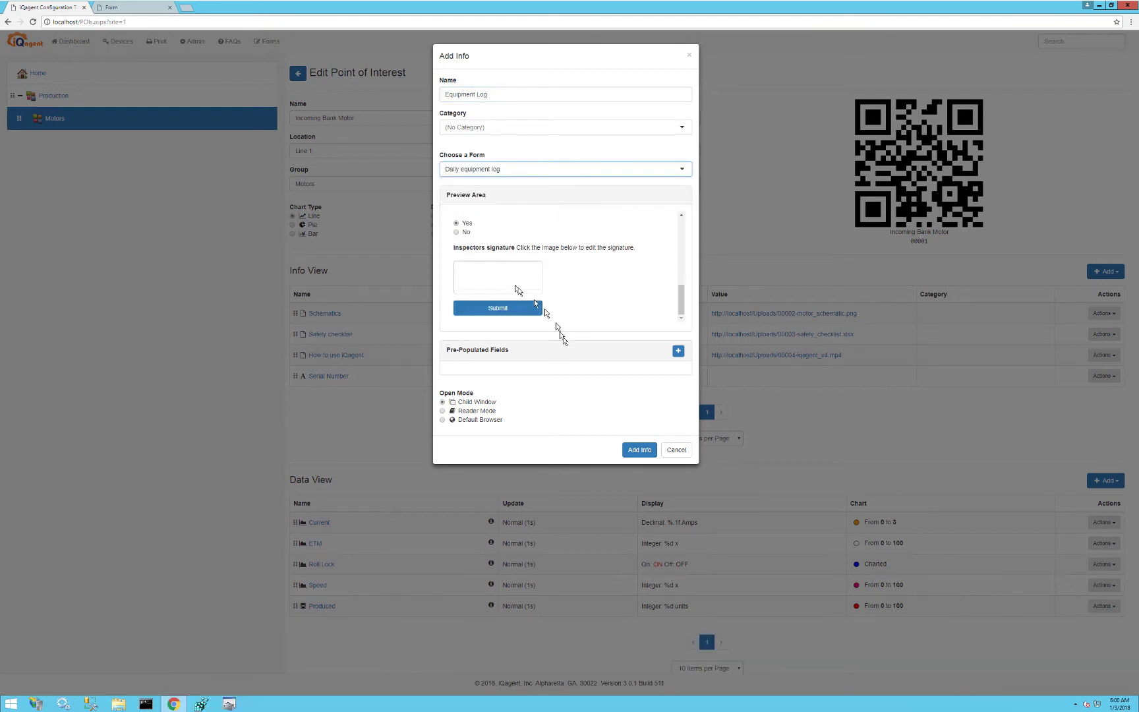
click(678, 351)
click(527, 386)
click(497, 446)
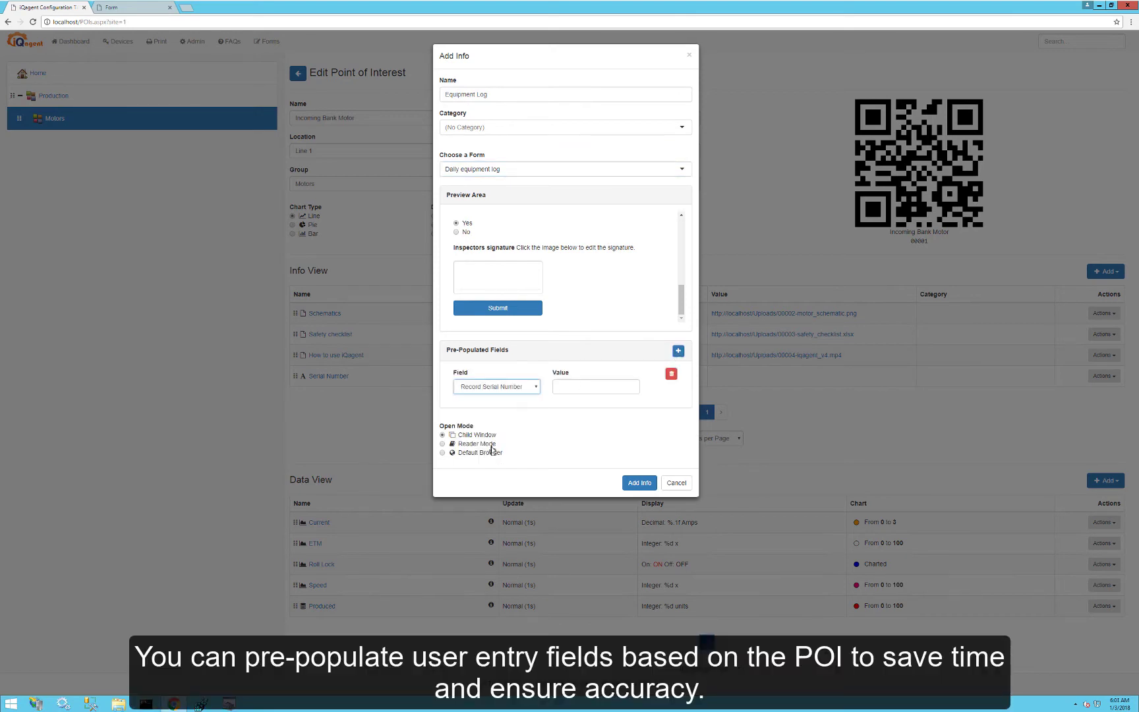
click(574, 387)
text(37892-AH)
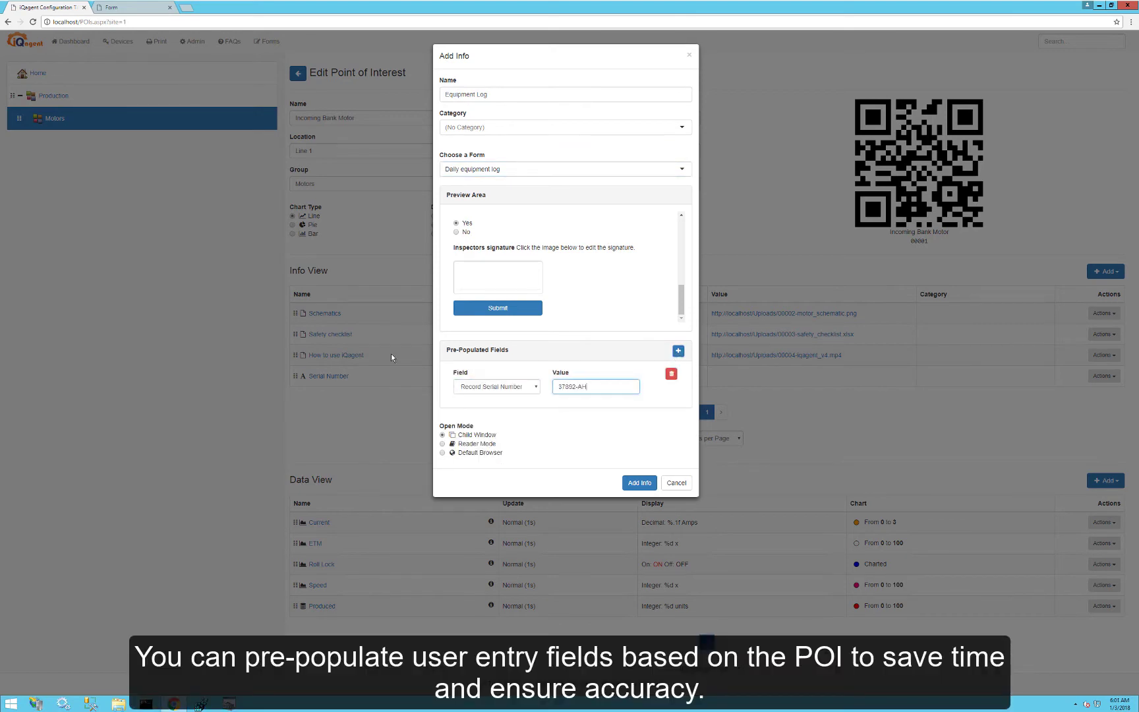
- Also pre-fill Equipment Name, use Reader Mode, and save the Equipment Log entry
click(678, 350)
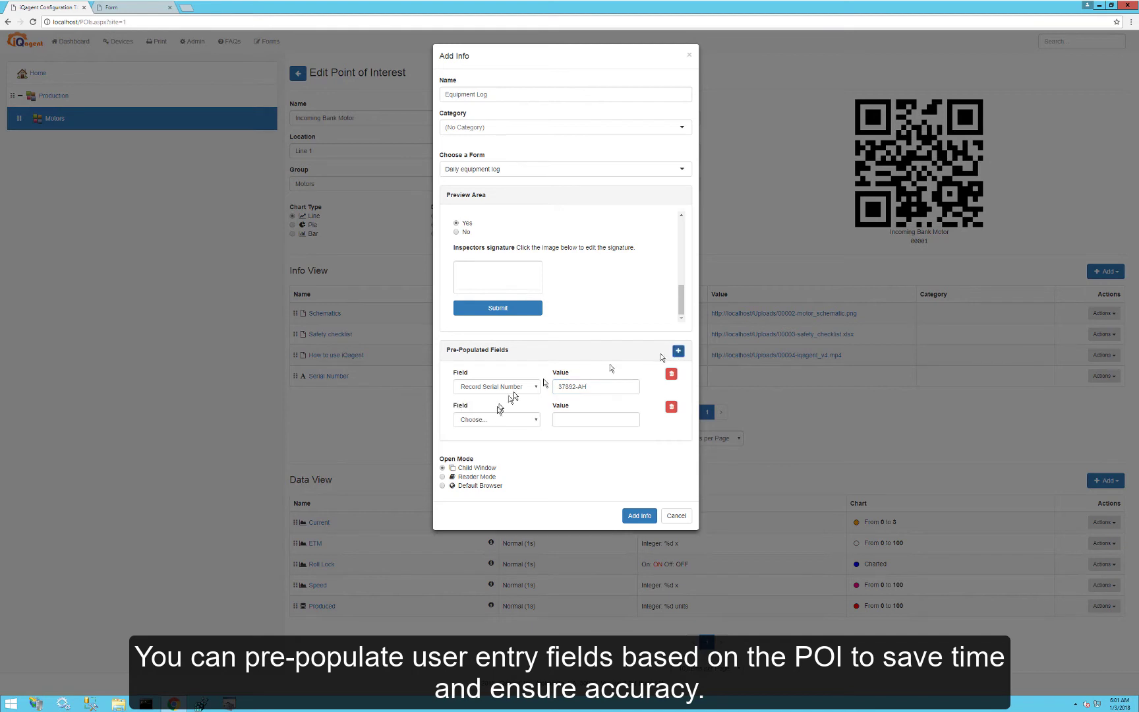
click(500, 427)
click(491, 476)
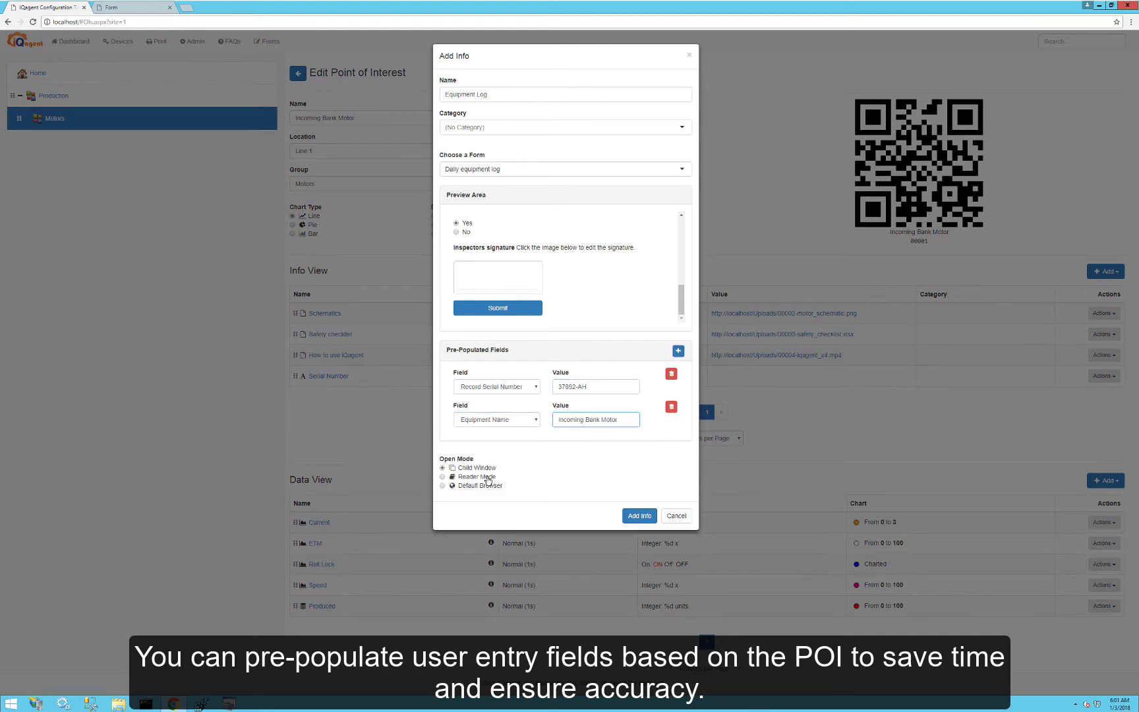
click(487, 480)
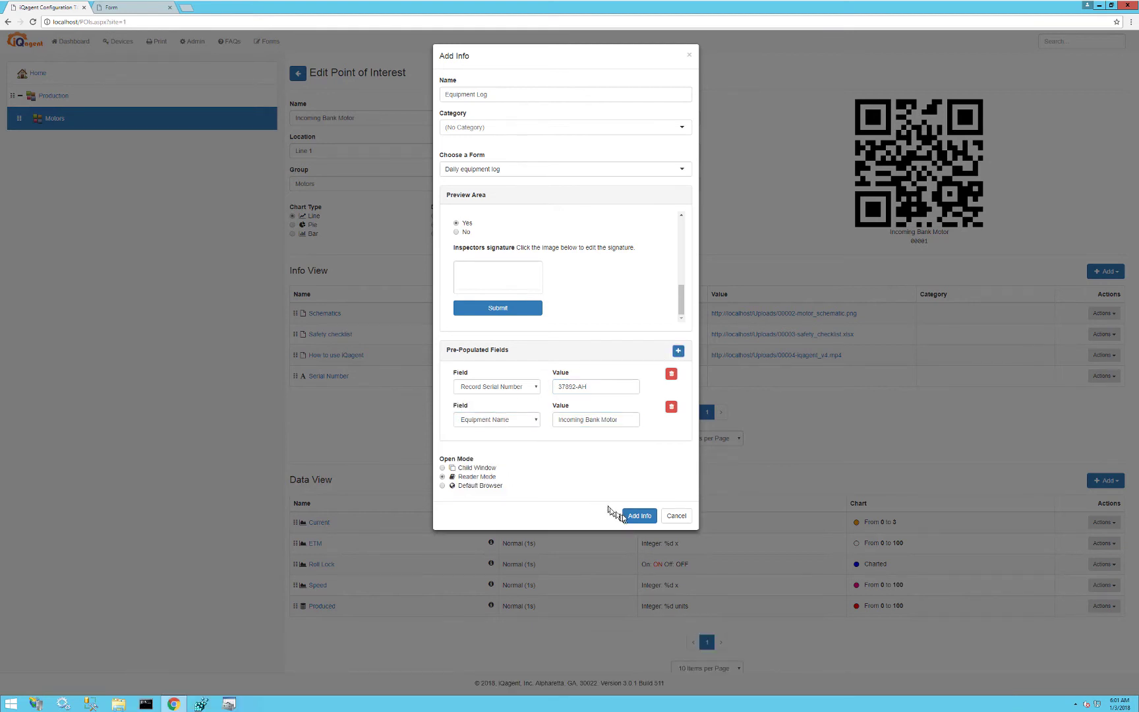
click(640, 515)
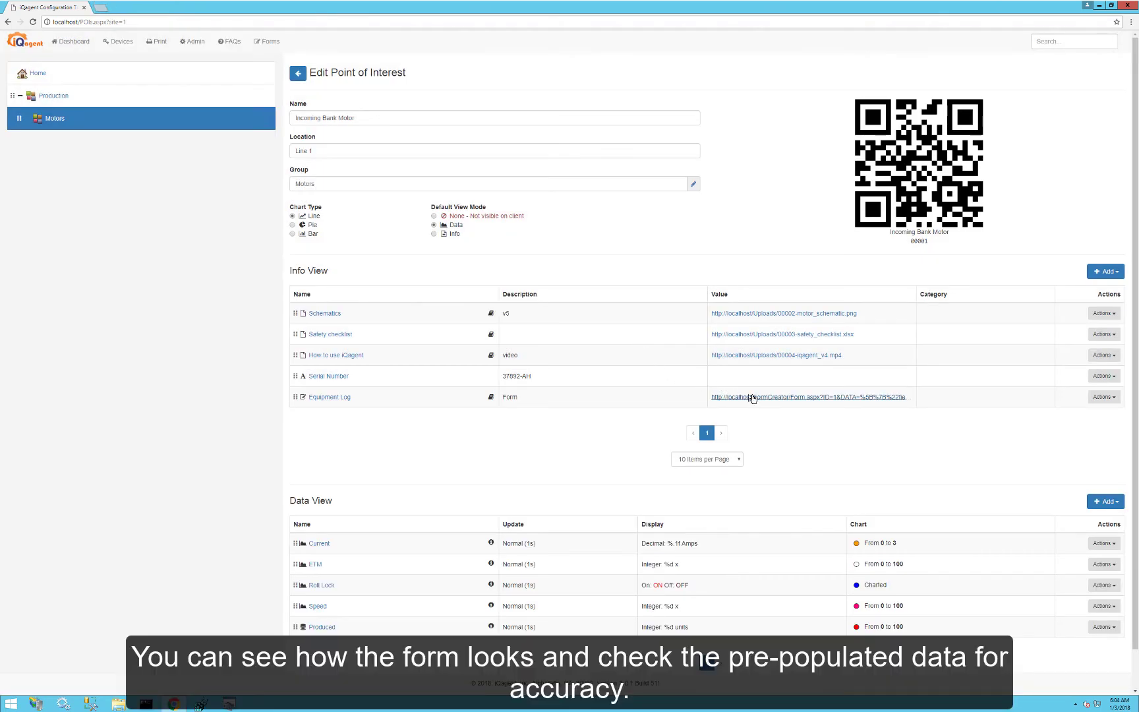
click(753, 398)
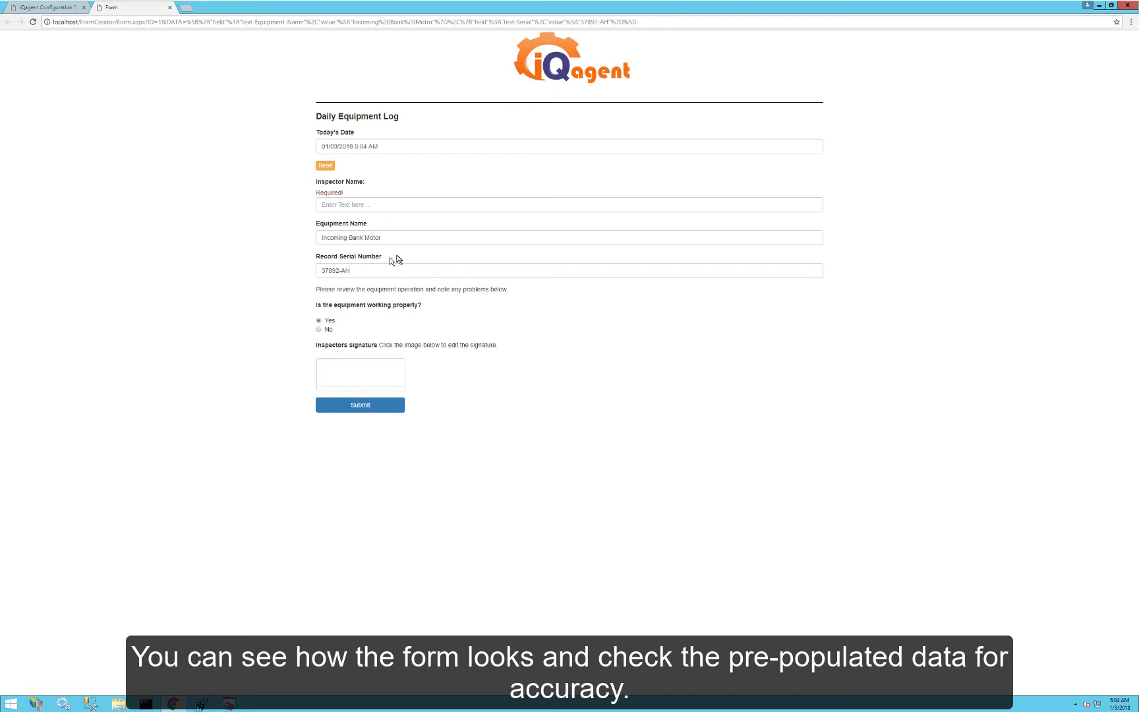
click(76, 8)
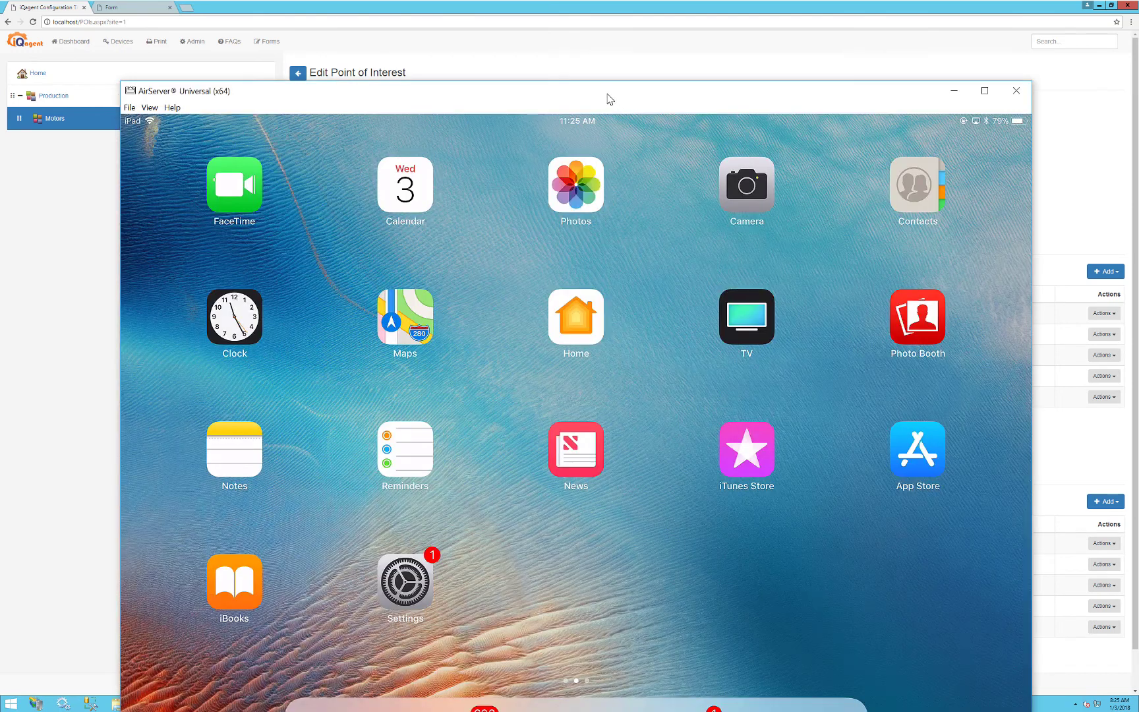
- Read the device token from the mirrored iPad and enter it in a new device entry
drag(607, 97, 505, 19)
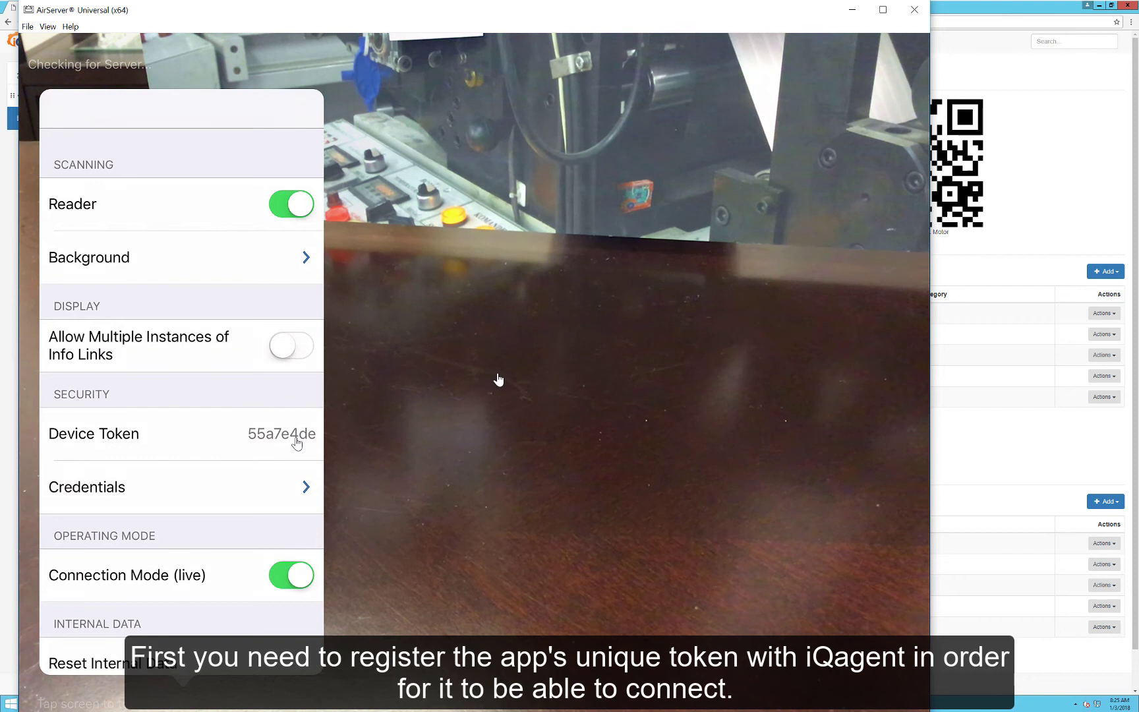
click(1059, 98)
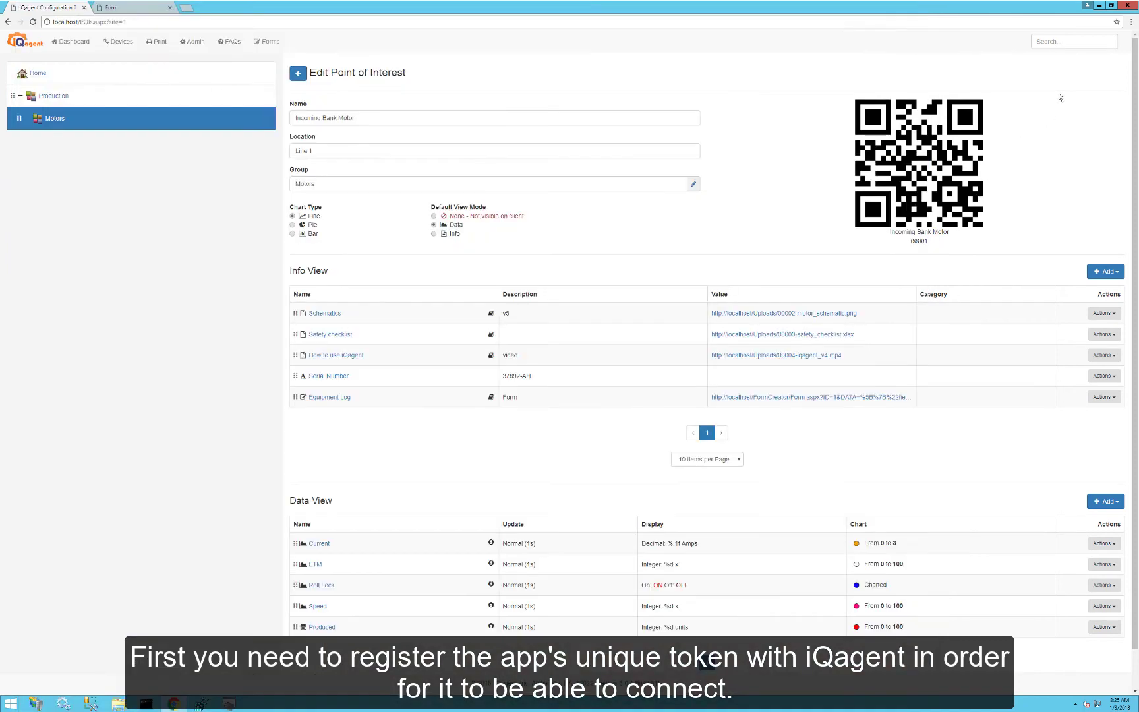
click(123, 43)
click(964, 66)
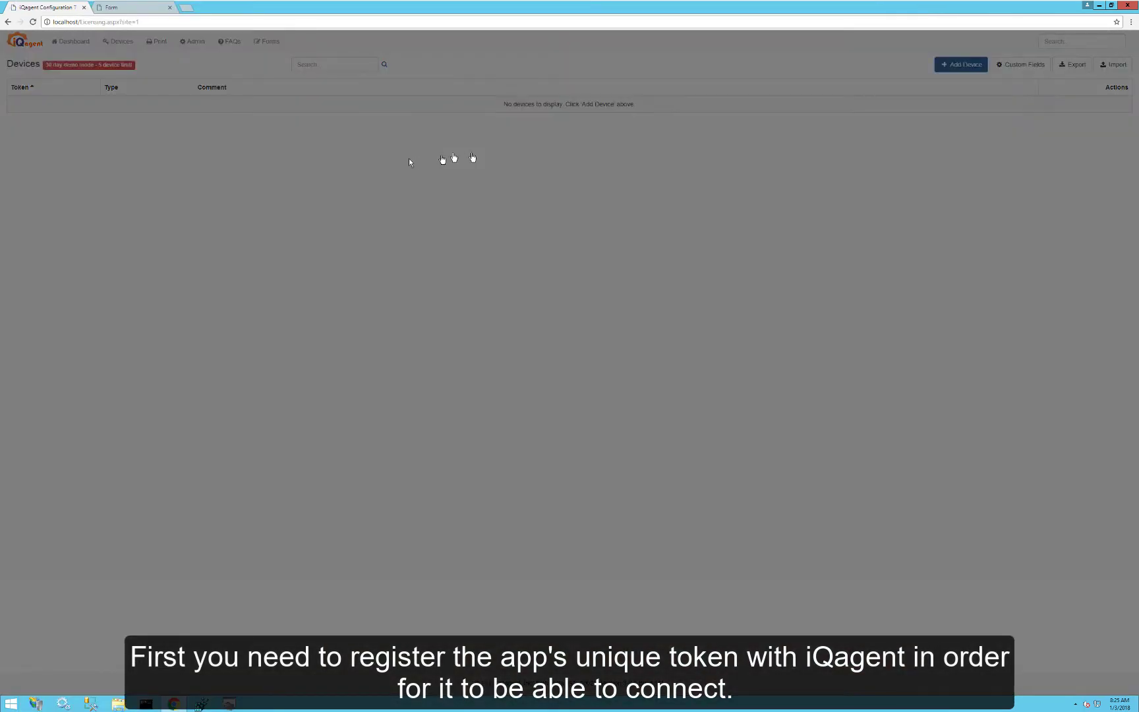
click(462, 93)
text(58a7e4de)
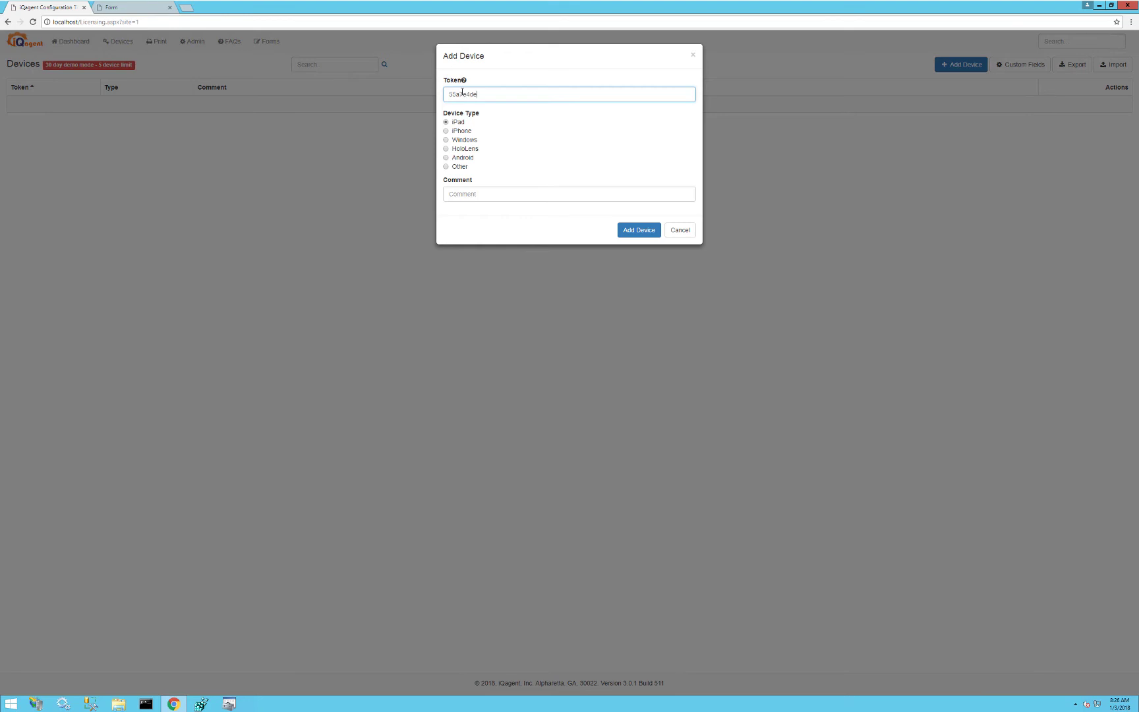
- Add an owner comment, save the iPad device, and return to points of interest
click(476, 195)
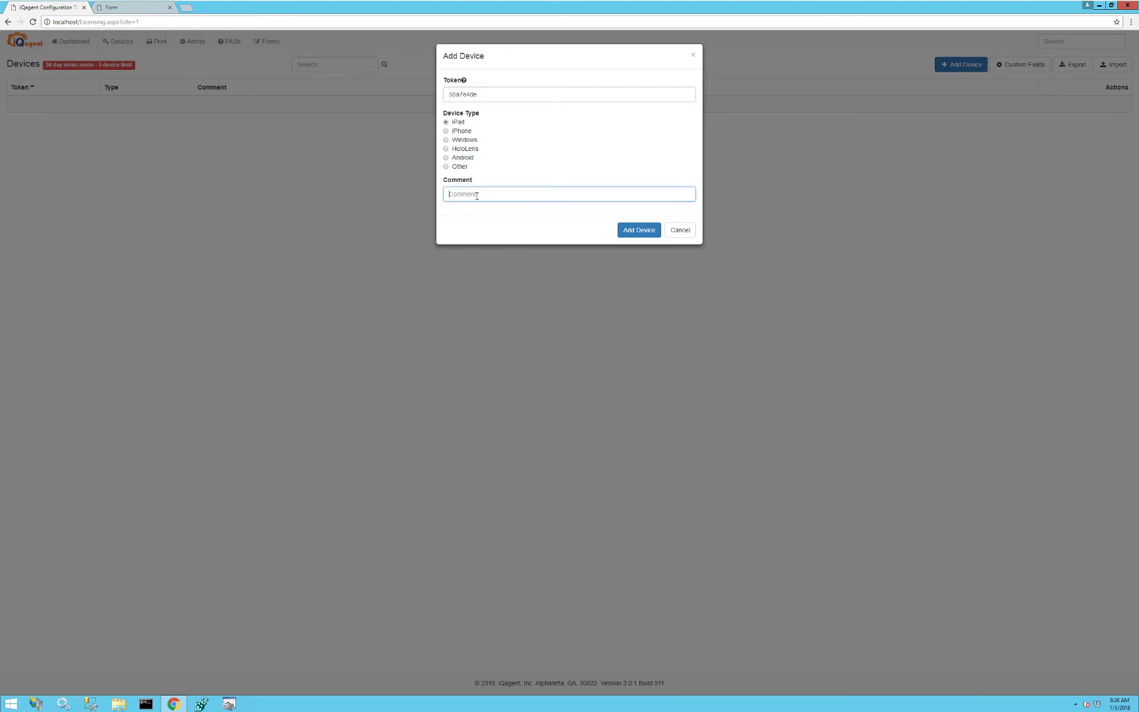
click(639, 232)
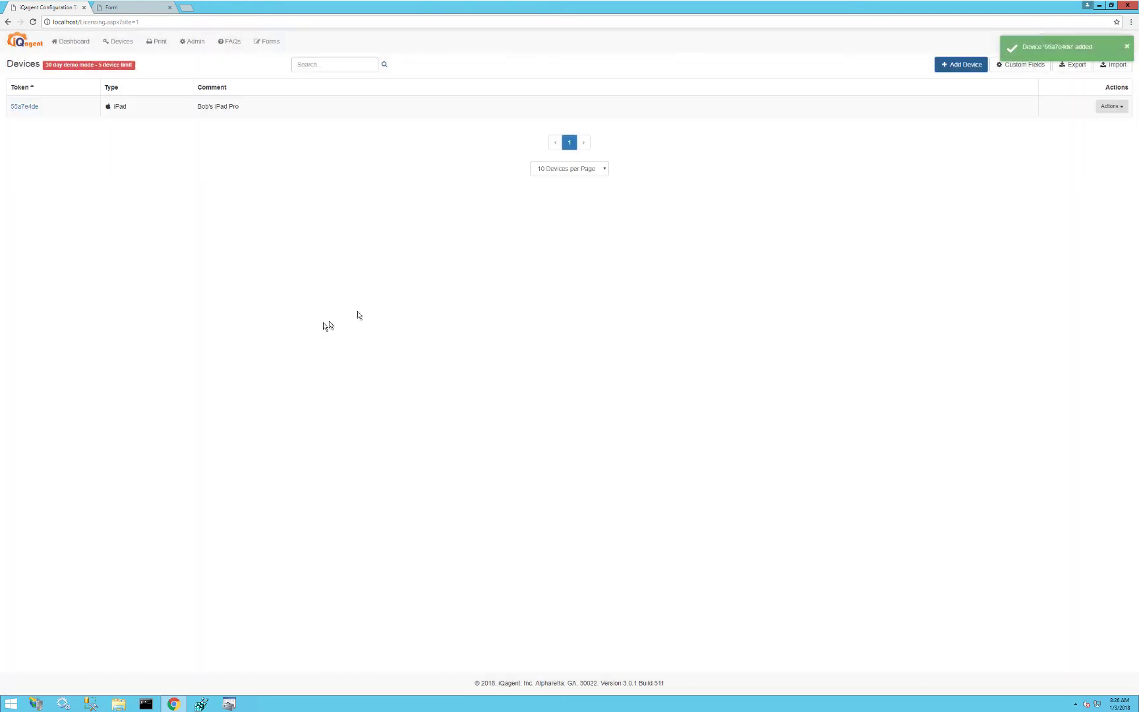
click(7, 22)
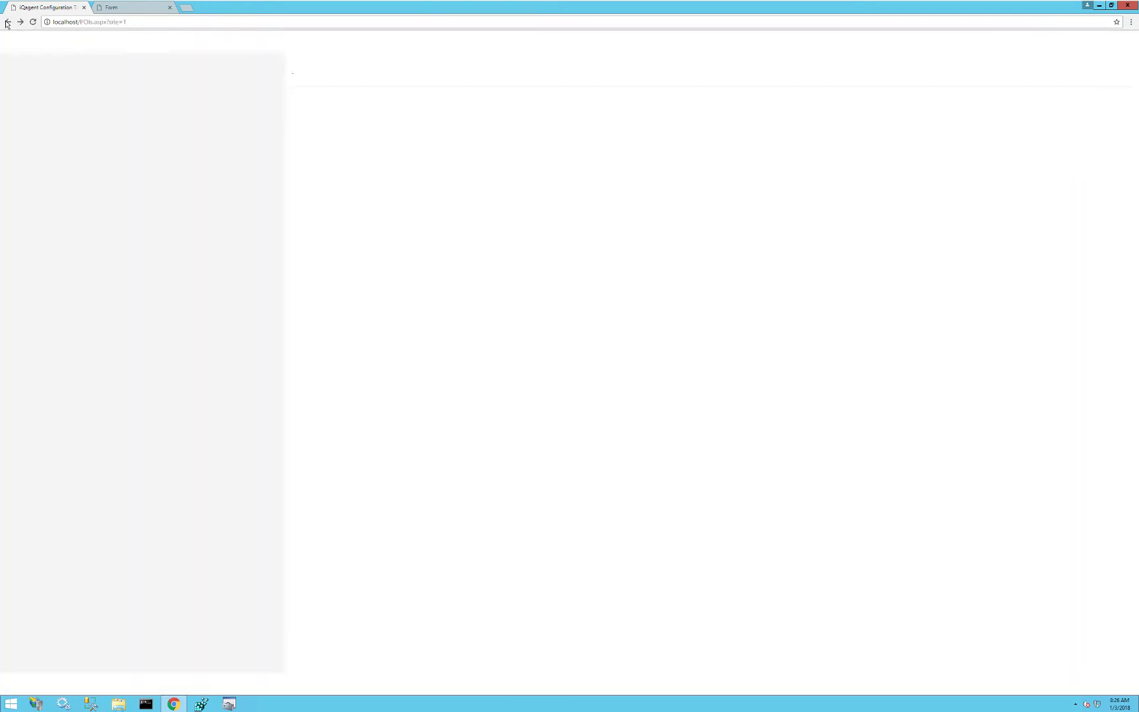
- Reopen Incoming Bank Motor under Motors and bring the mirrored iPad window into view
click(40, 120)
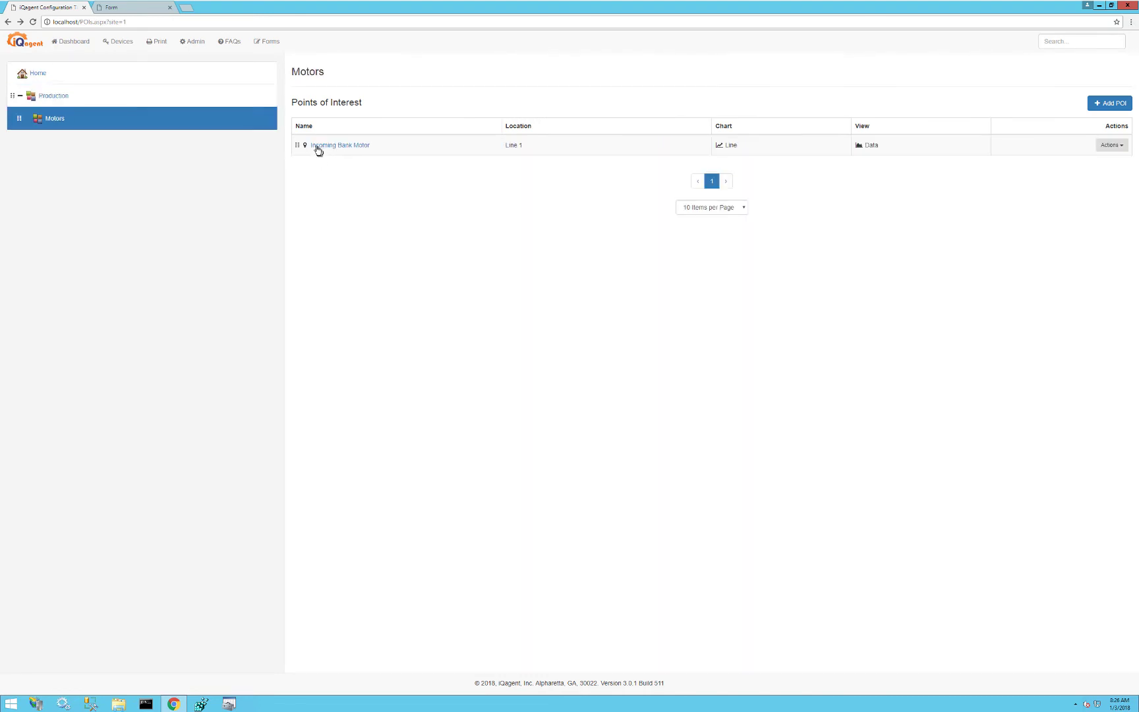
click(316, 146)
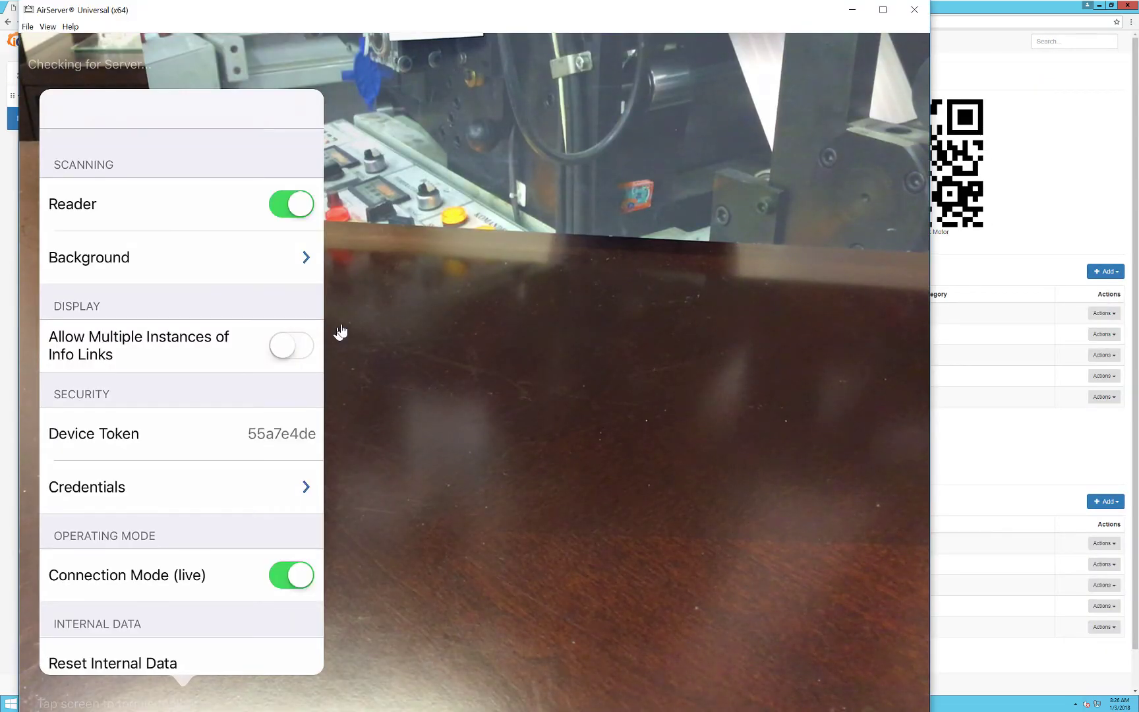
drag(372, 13, 275, 40)
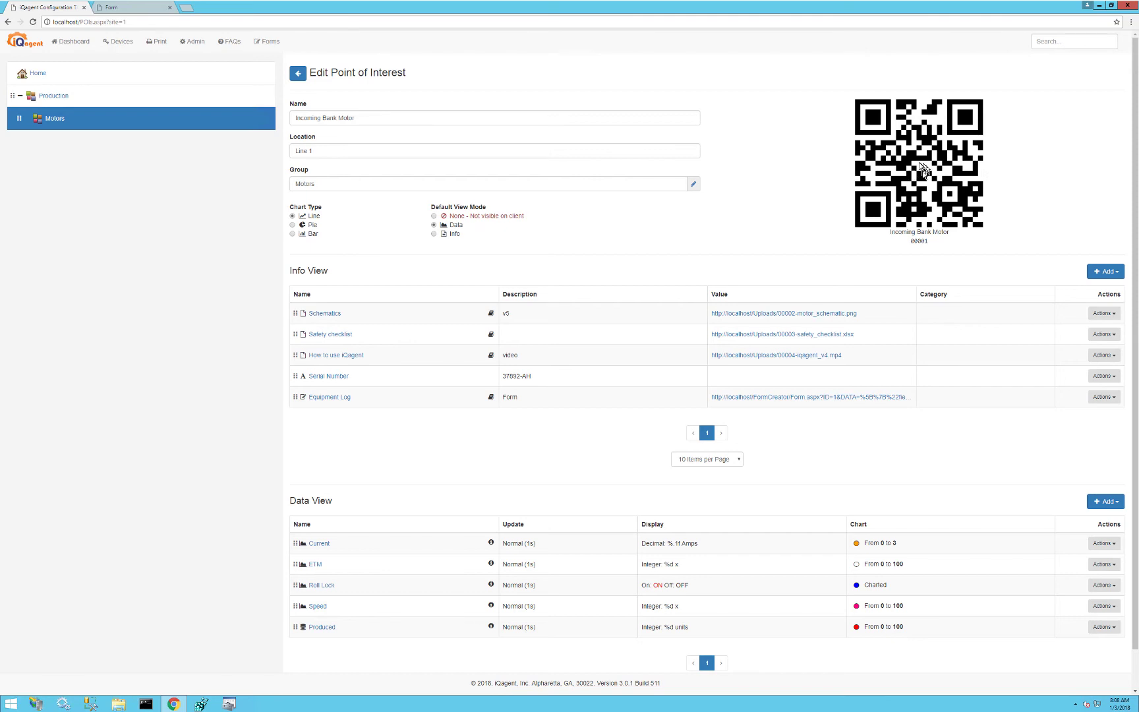
- Preview Motors group QR codes with POI ID labels positioned at the bottom
click(159, 42)
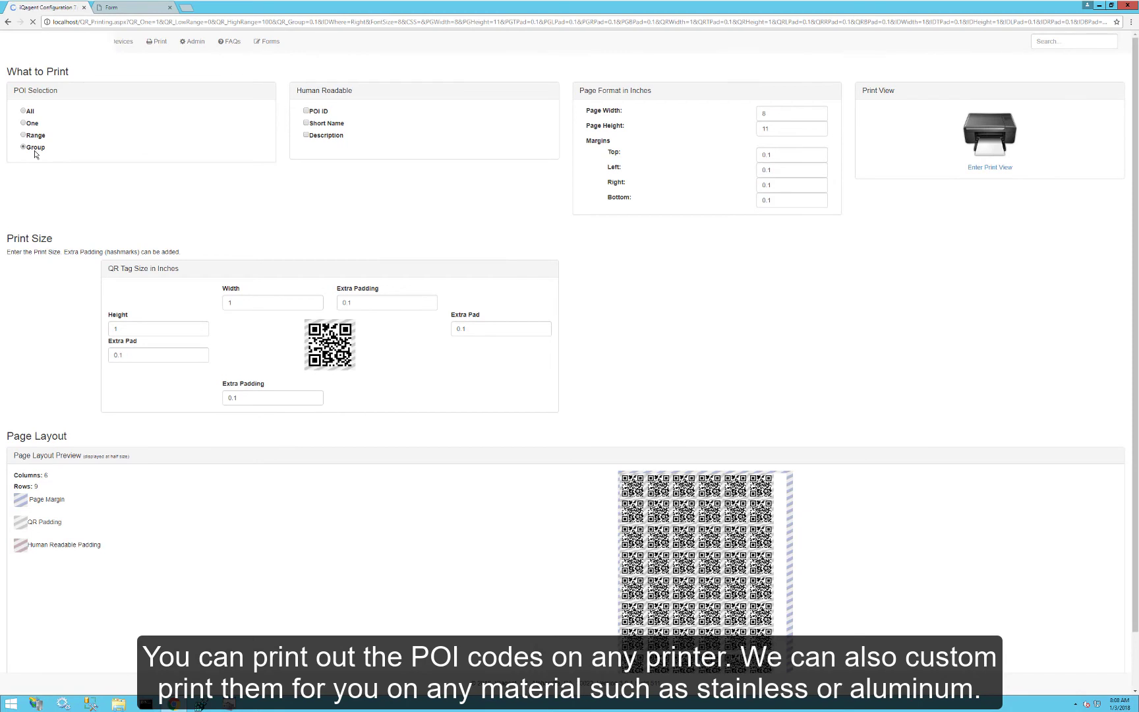
click(65, 172)
click(66, 215)
click(307, 111)
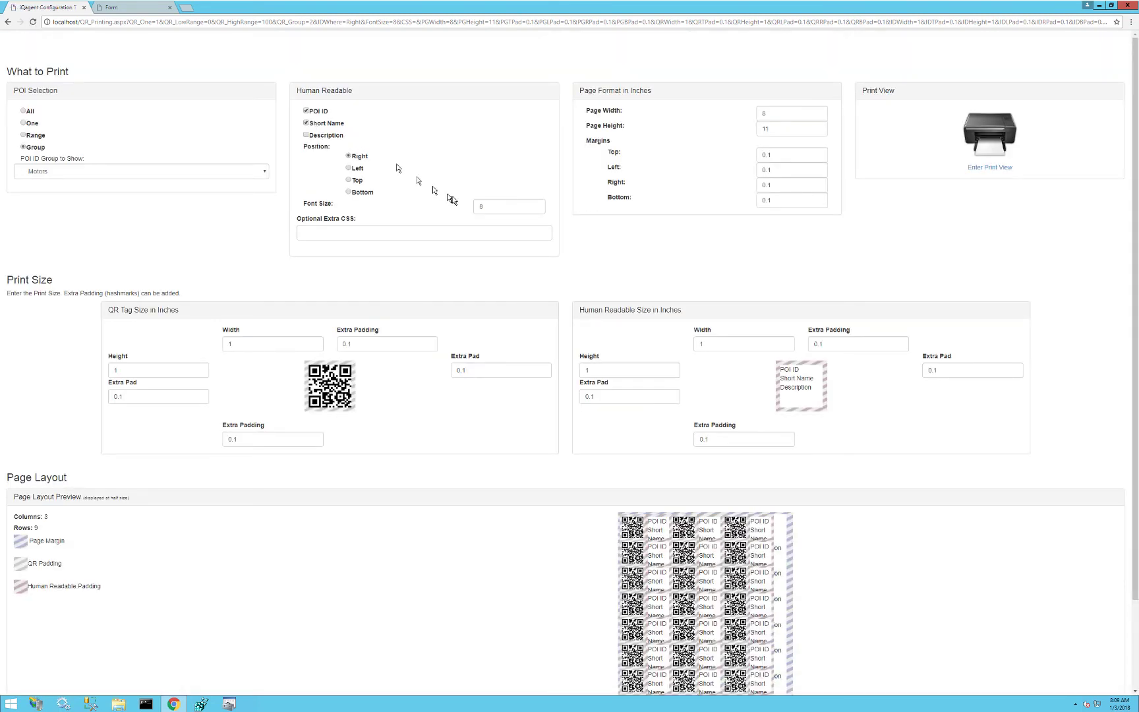
click(349, 192)
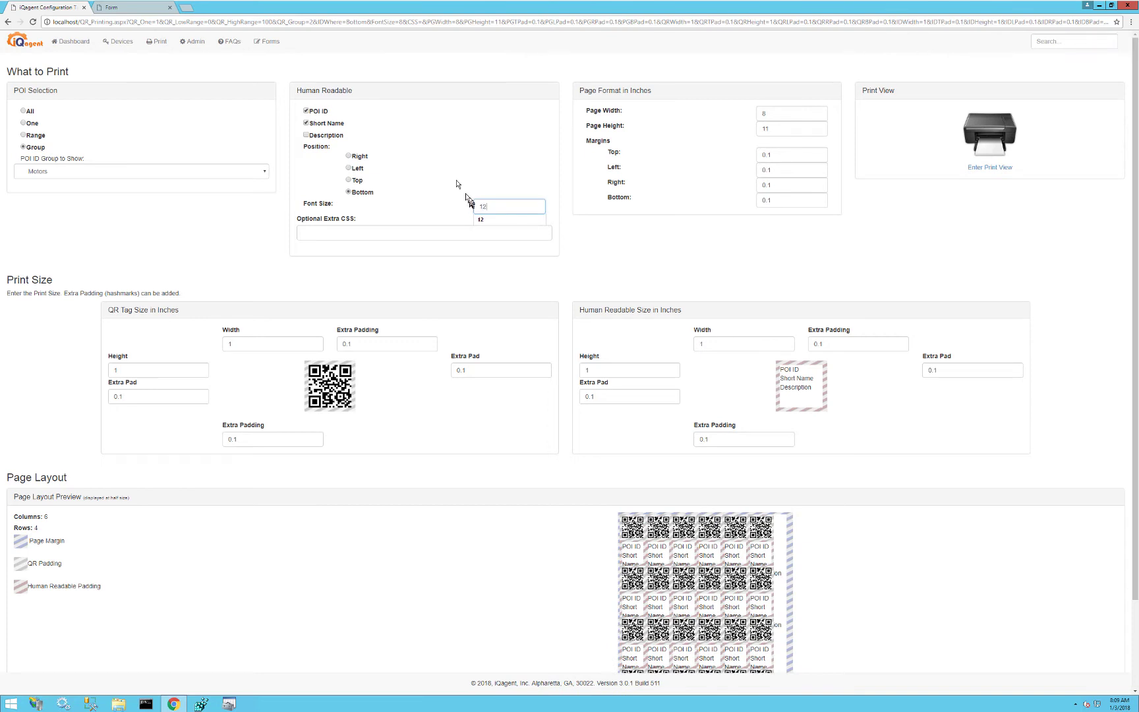
click(984, 169)
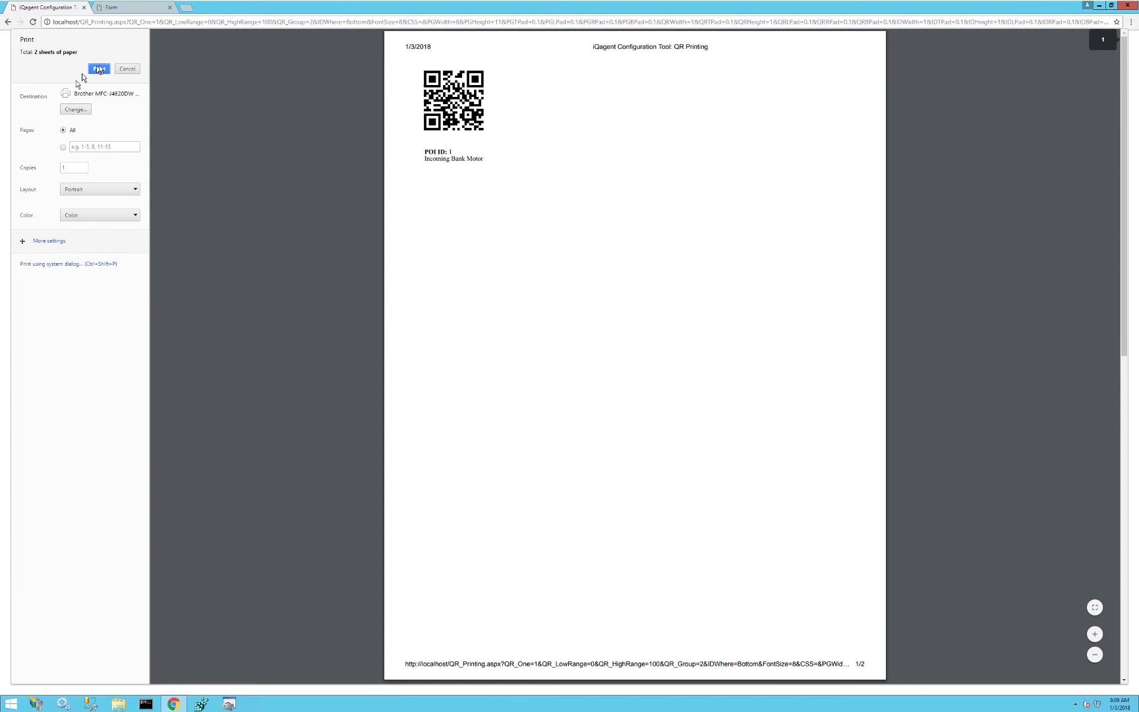